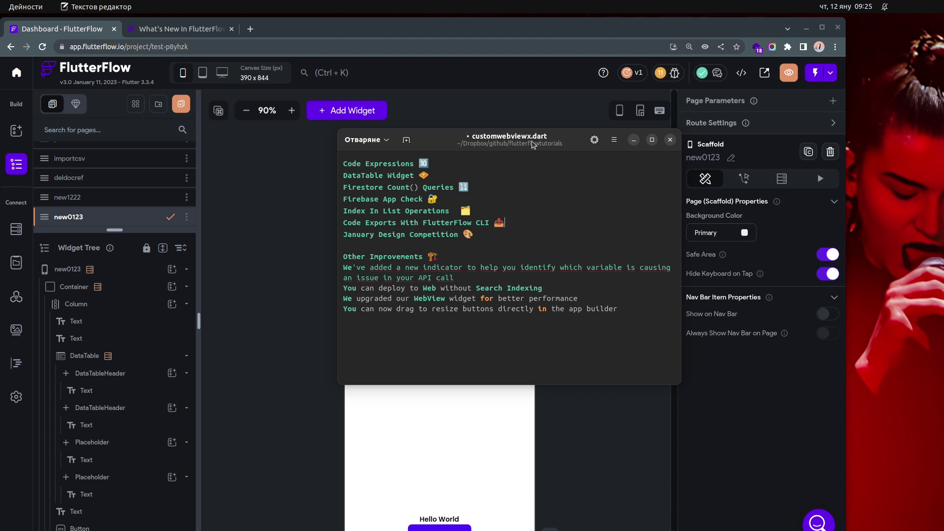
# Go through the new-feature list in the notes file, from Code Expressions down to Code Exports With FlutterFlow CLI
pyautogui.tripleClick(387, 164)
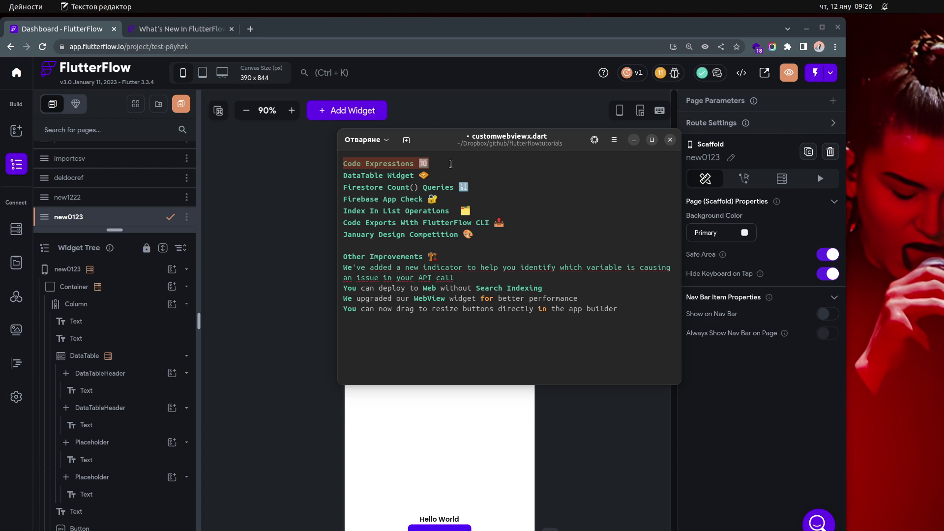
pyautogui.tripleClick(356, 175)
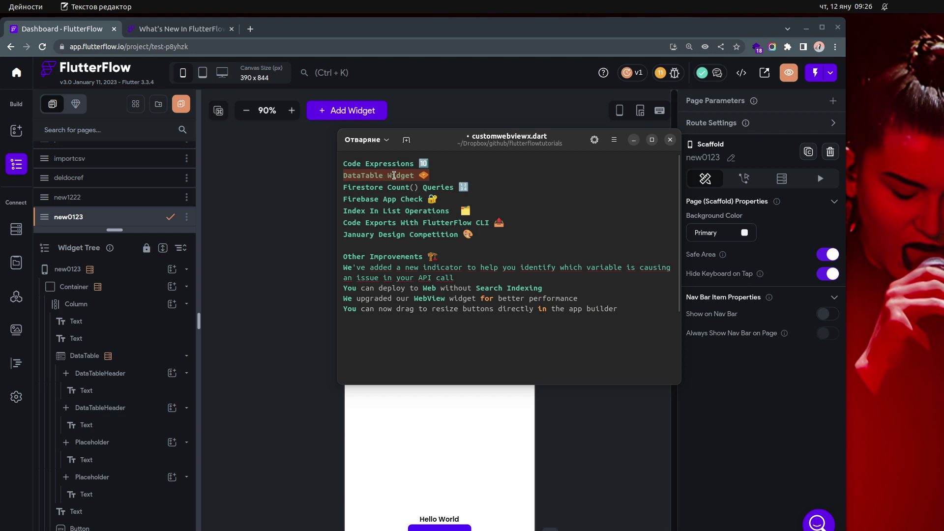
pyautogui.tripleClick(377, 187)
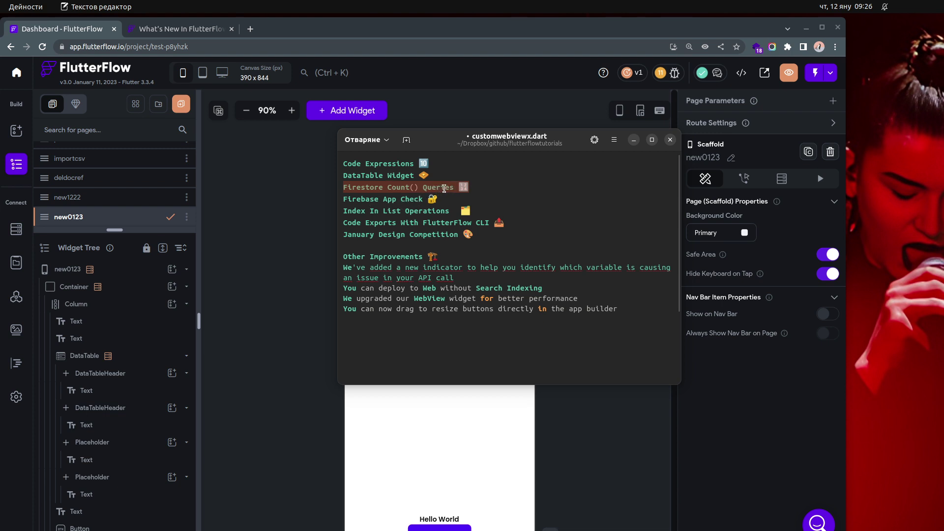
pyautogui.tripleClick(371, 199)
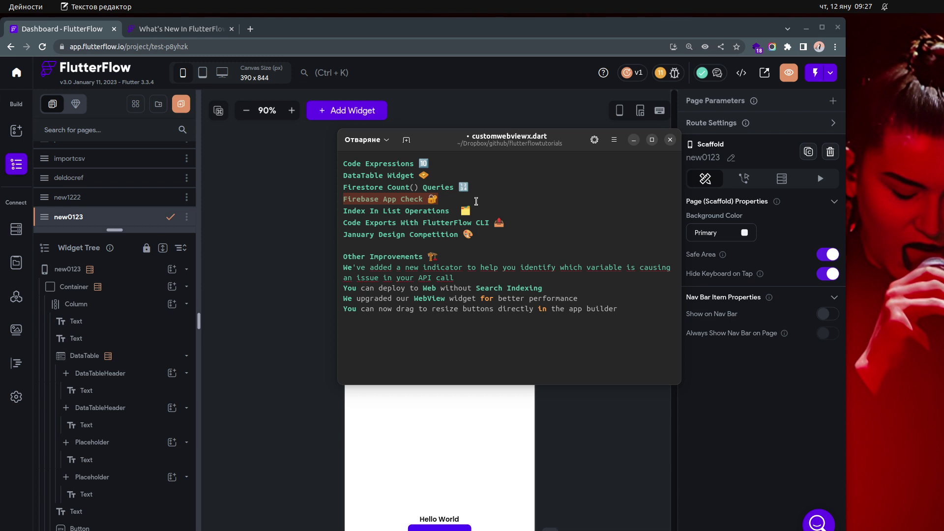
pyautogui.click(395, 211)
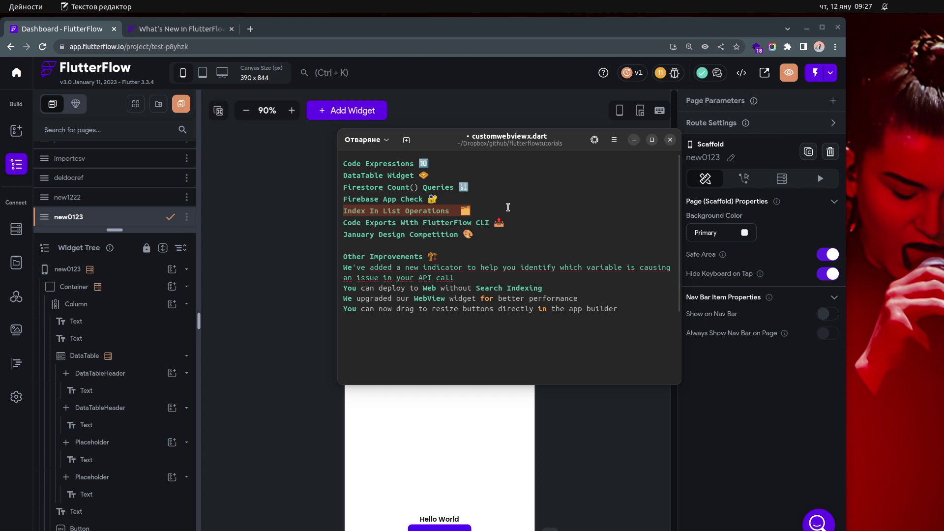
pyautogui.press('Up')
pyautogui.press('Up')
pyautogui.press('Up')
pyautogui.press('Up')
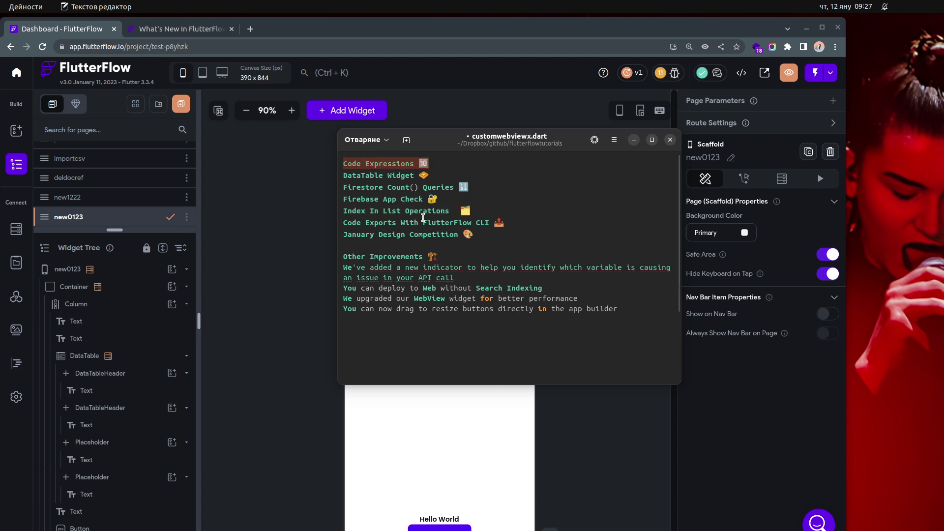
pyautogui.click(423, 215)
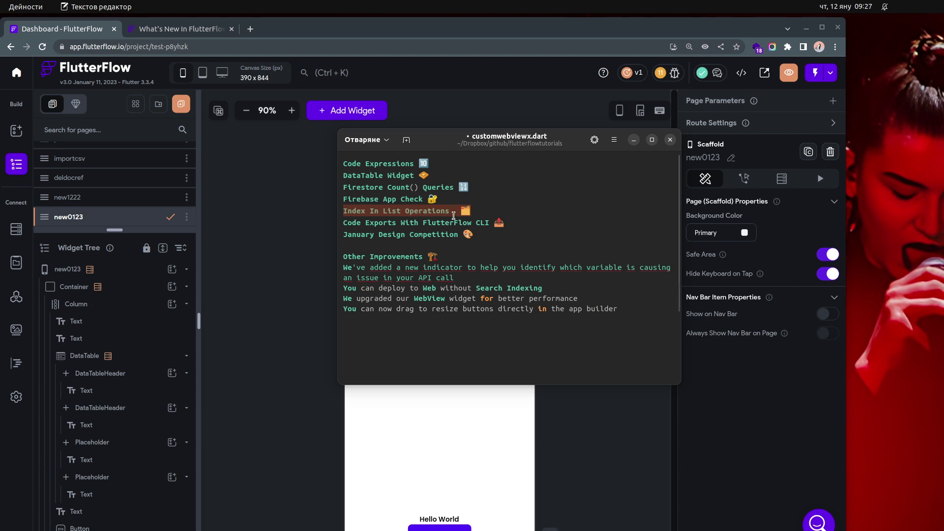
pyautogui.tripleClick(383, 224)
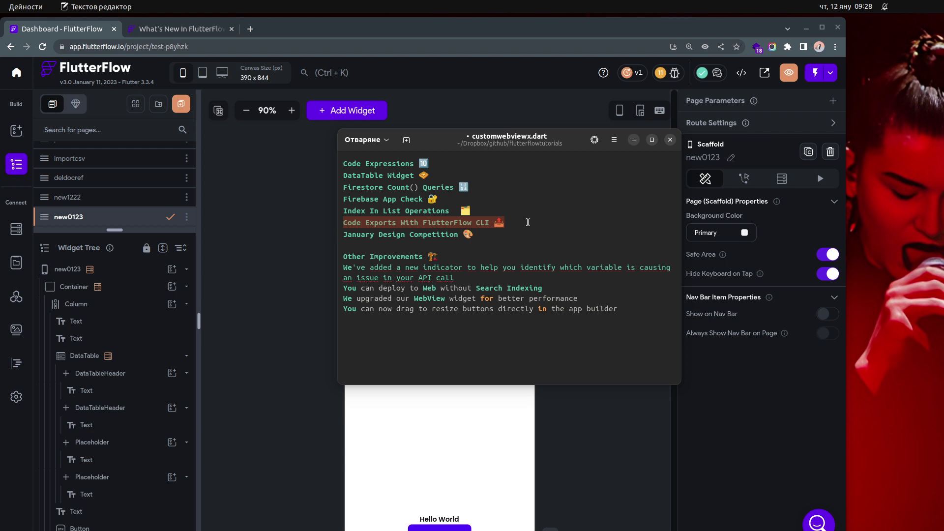
# Read the Code Expressions section of the January 11, 2023 What's New post, and select the [Code Expression] text on the new0123 page
pyautogui.click(204, 26)
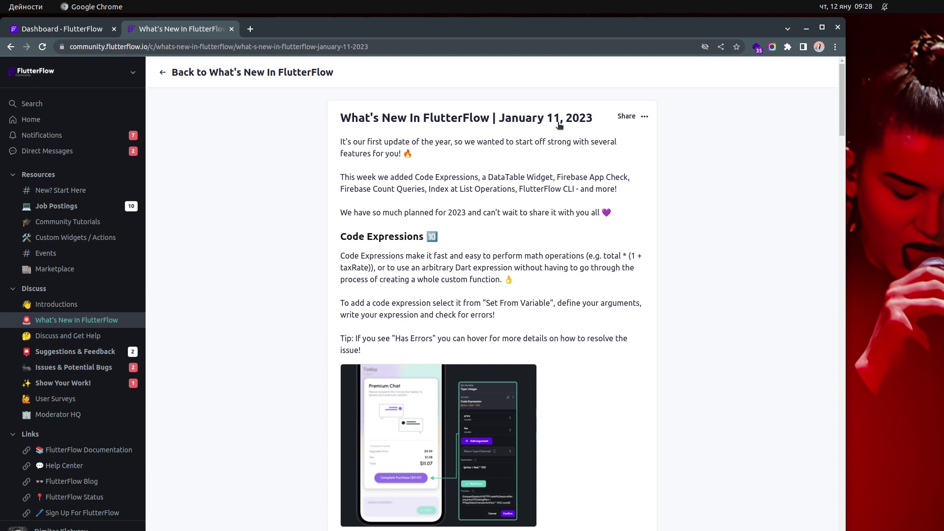
pyautogui.scroll(-2, 309, 254)
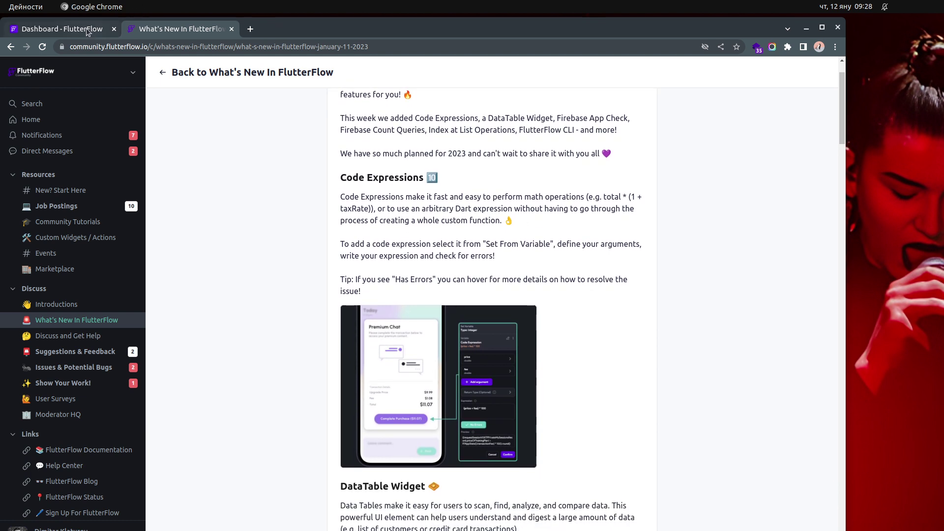
pyautogui.click(106, 32)
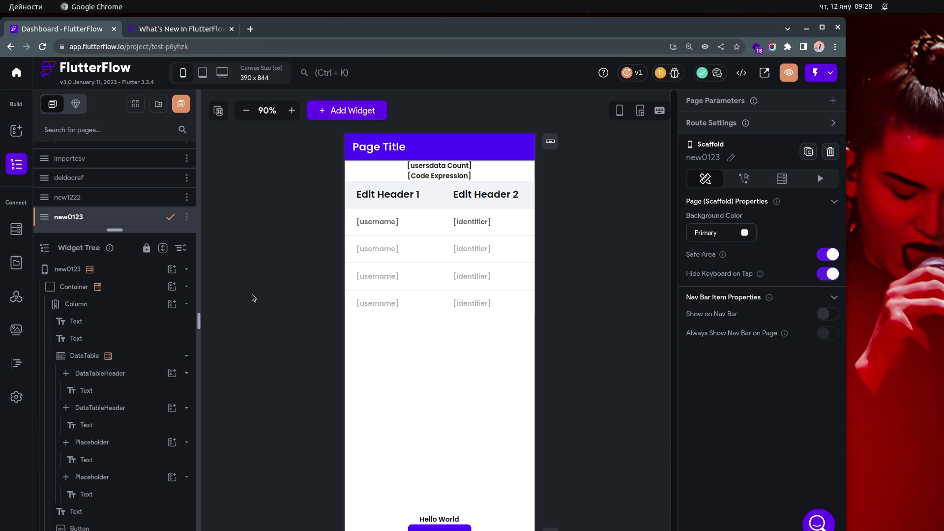
pyautogui.click(423, 180)
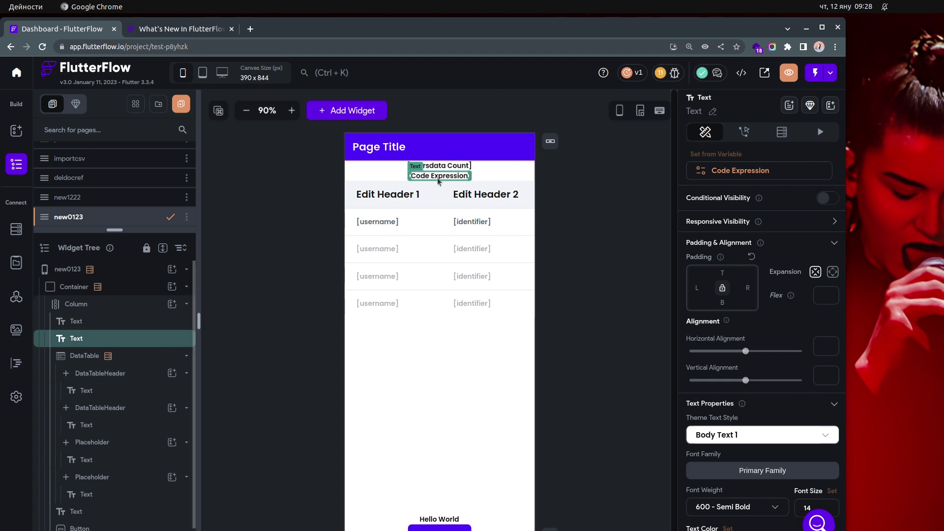
# Review the code of the custom functions dt, testMyFunstions, intint, returnint, returnList and returnDocRef
pyautogui.click(17, 365)
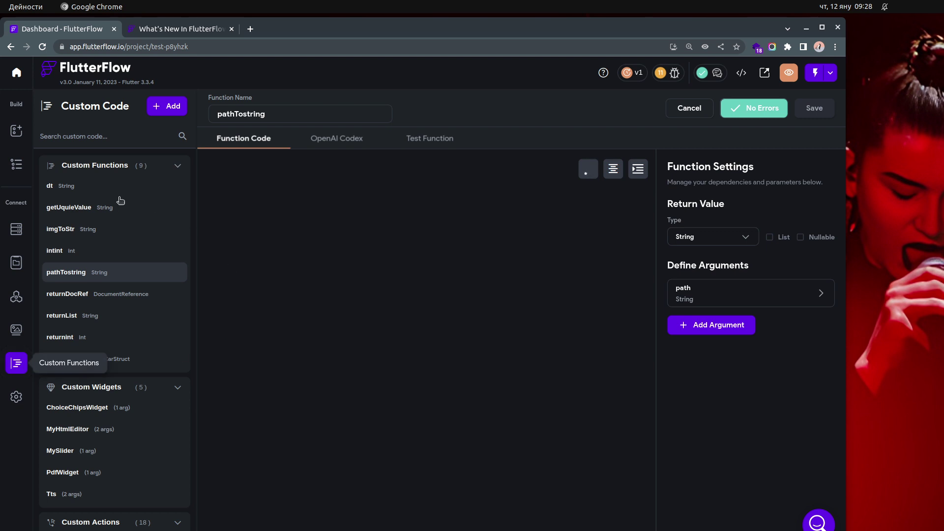
pyautogui.click(91, 192)
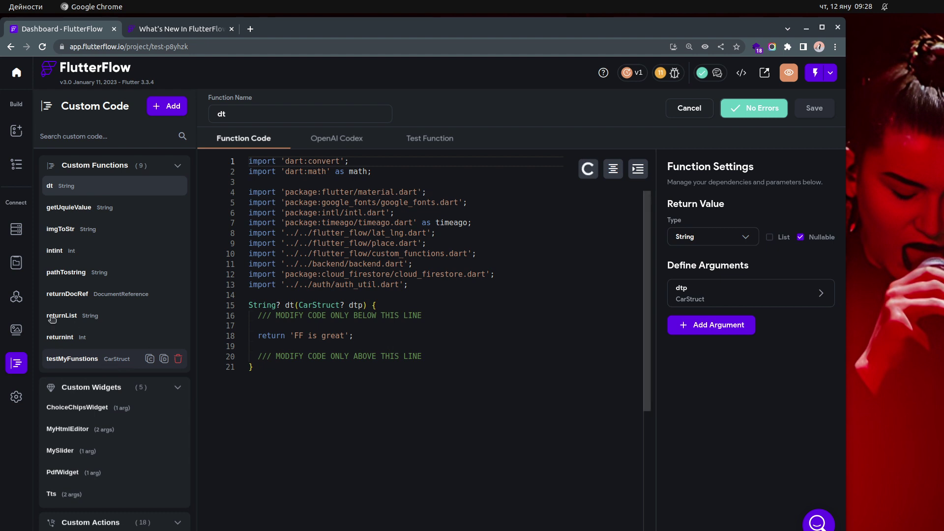
pyautogui.click(99, 363)
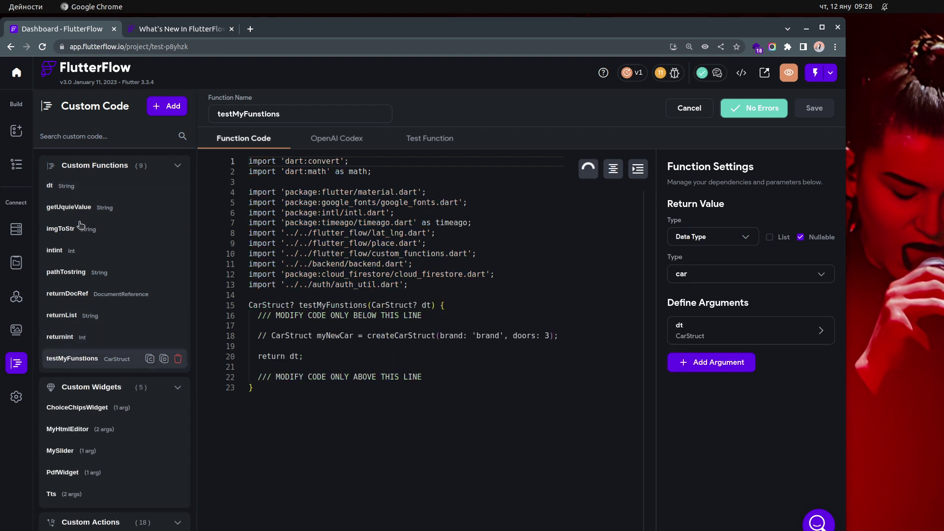
pyautogui.click(82, 253)
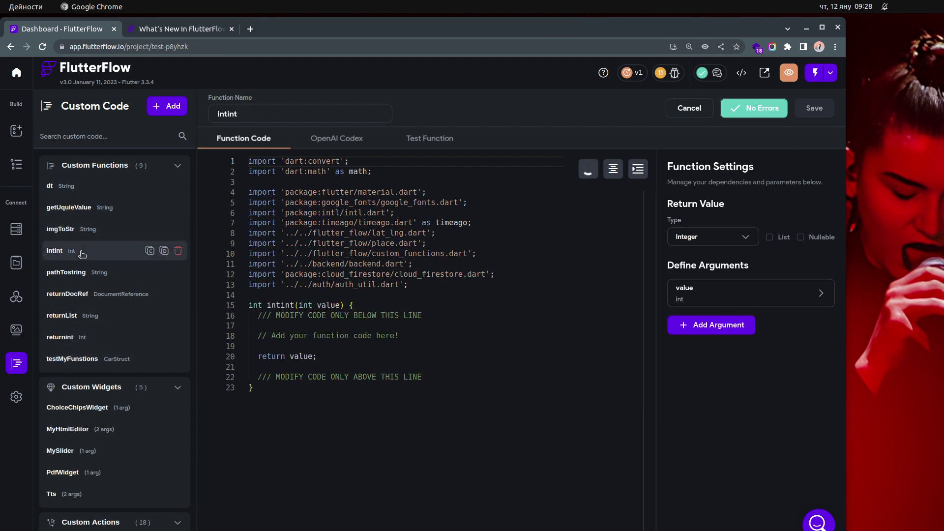
pyautogui.click(96, 364)
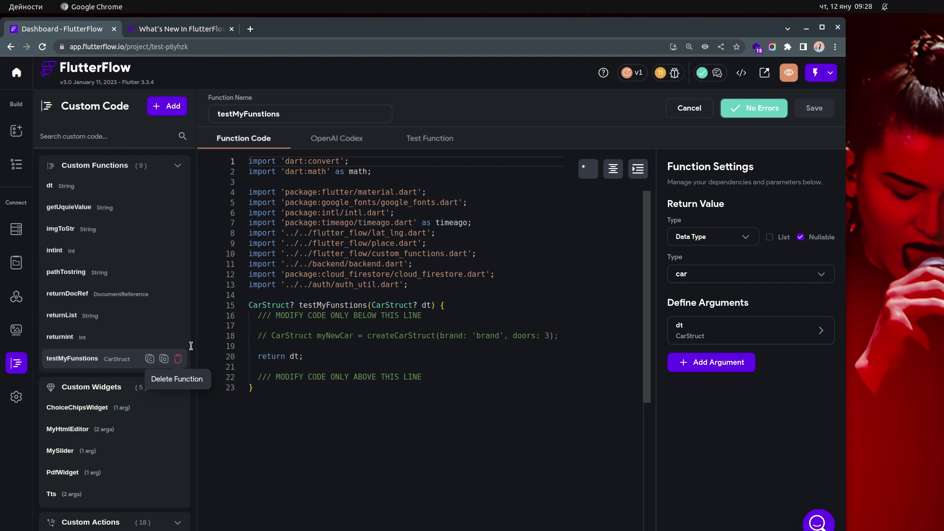
pyautogui.click(99, 335)
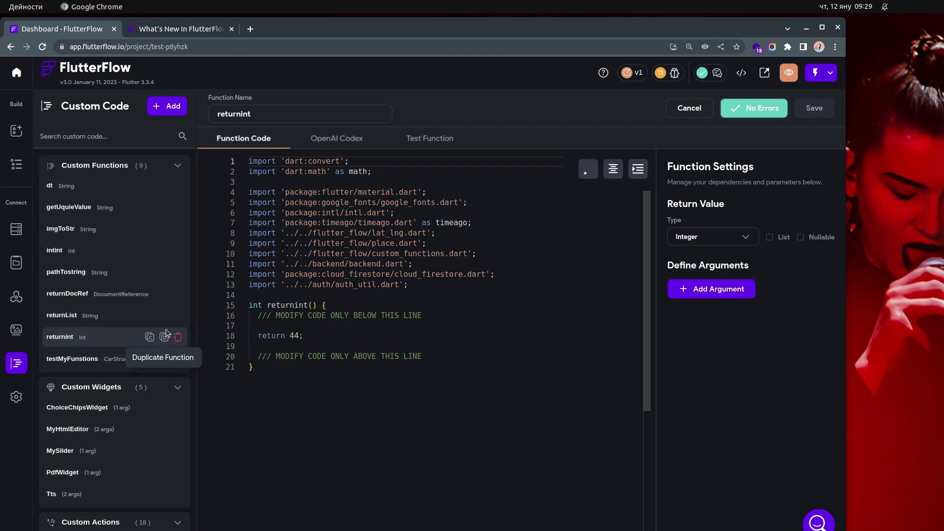
pyautogui.click(98, 319)
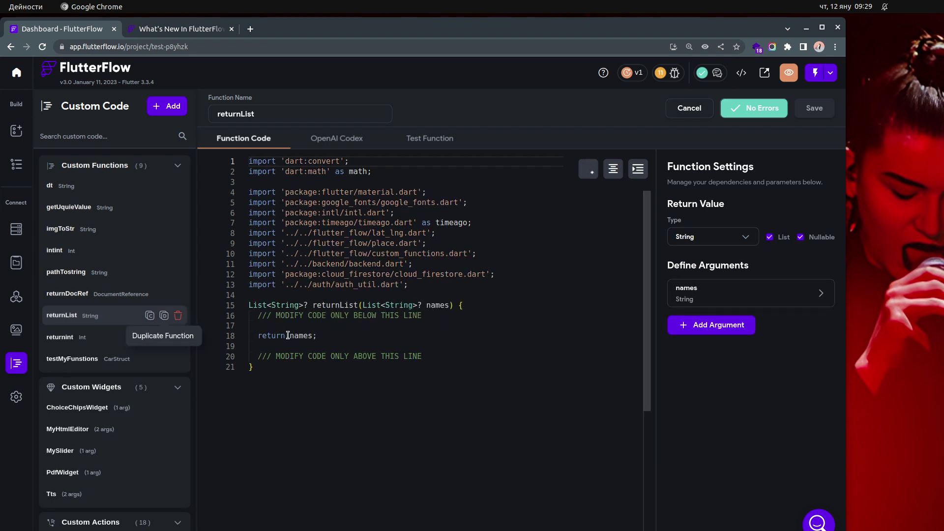
pyautogui.click(127, 303)
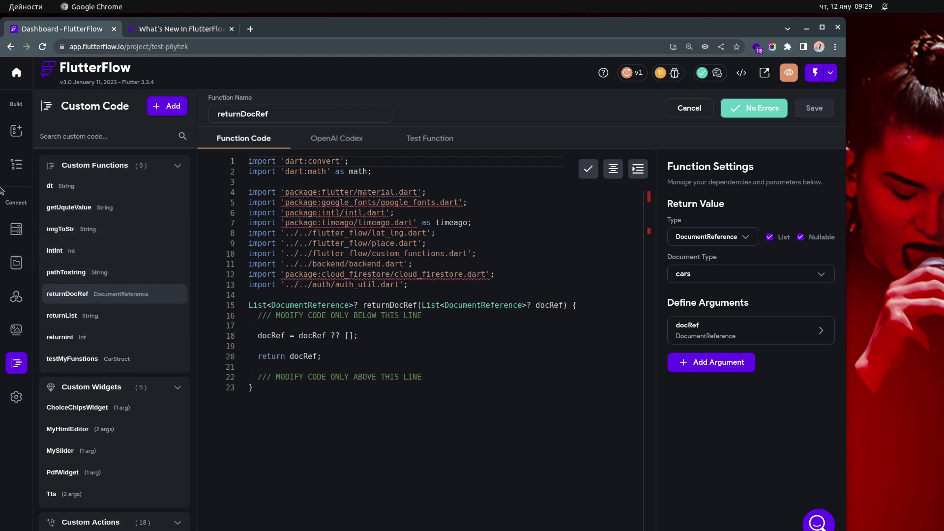
# Return to the new0123 page and inspect the Code Expression bound to the selected Text widget, leaving it unchanged
pyautogui.click(16, 167)
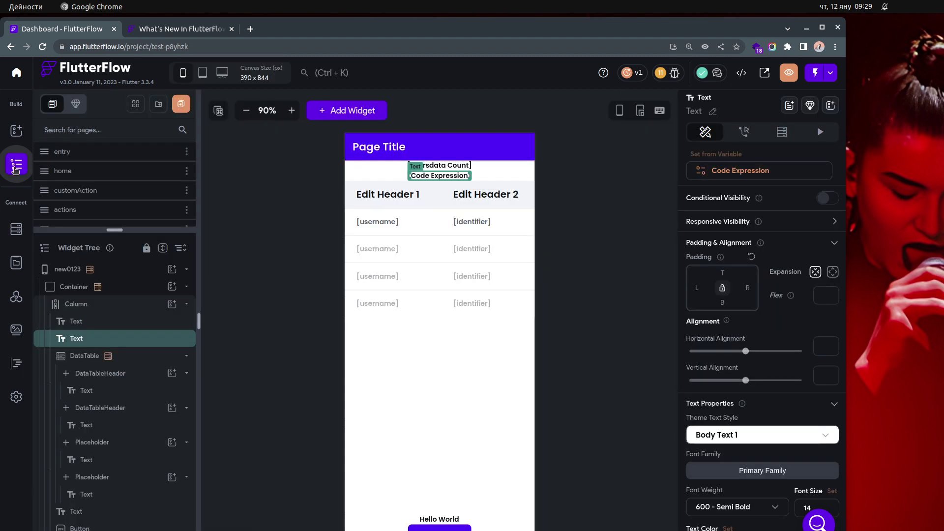
pyautogui.click(763, 173)
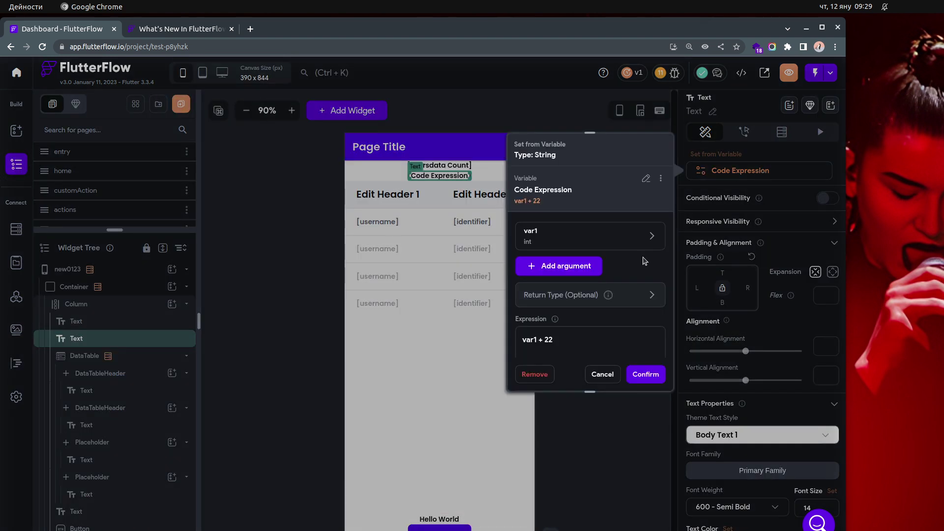
pyautogui.click(603, 374)
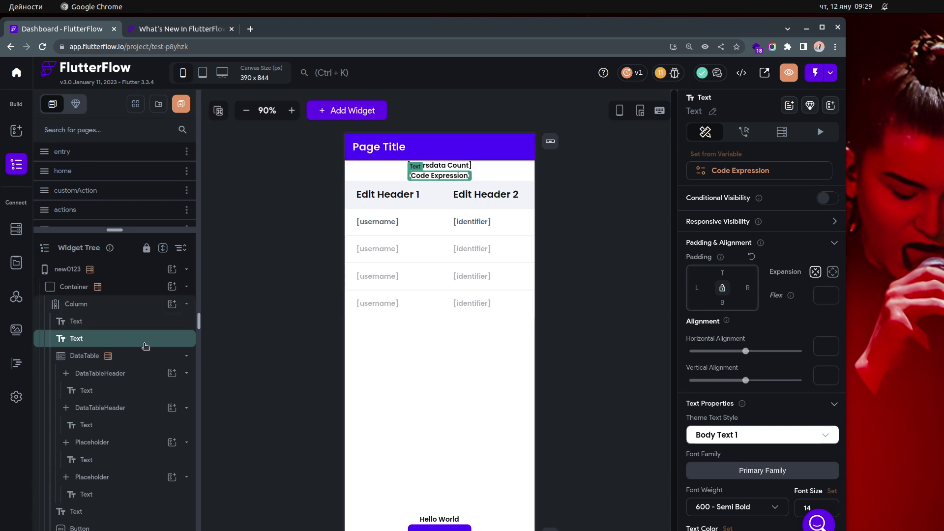
# Add a Text widget to the Column and choose Code Expression as the variable source for its value
pyautogui.click(172, 305)
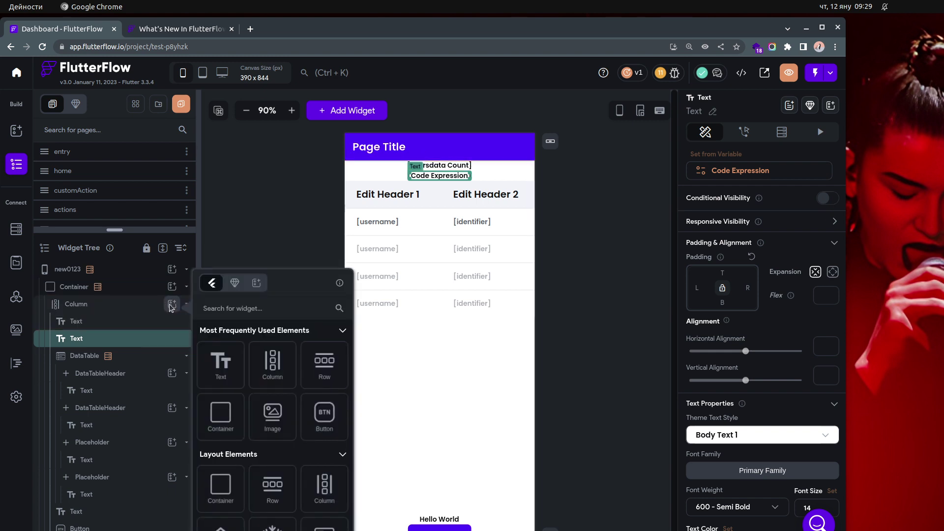
pyautogui.click(218, 362)
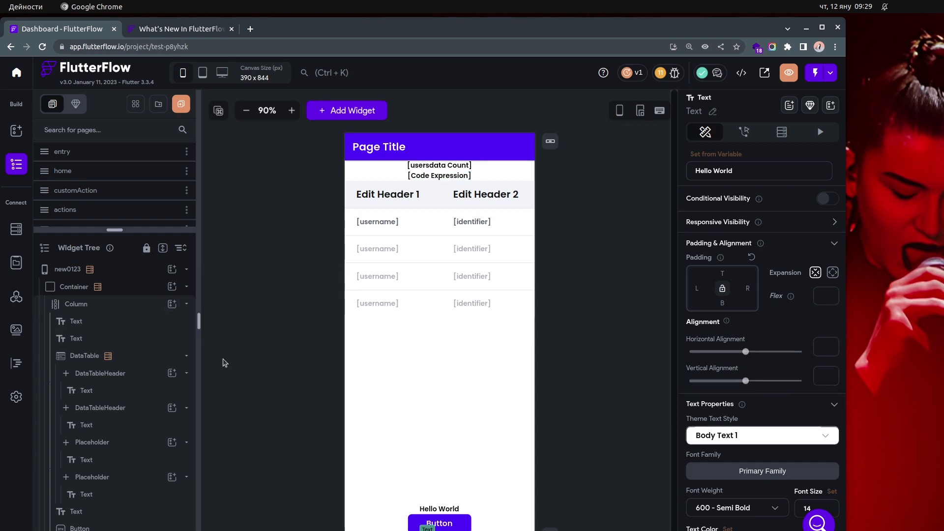
pyautogui.click(716, 155)
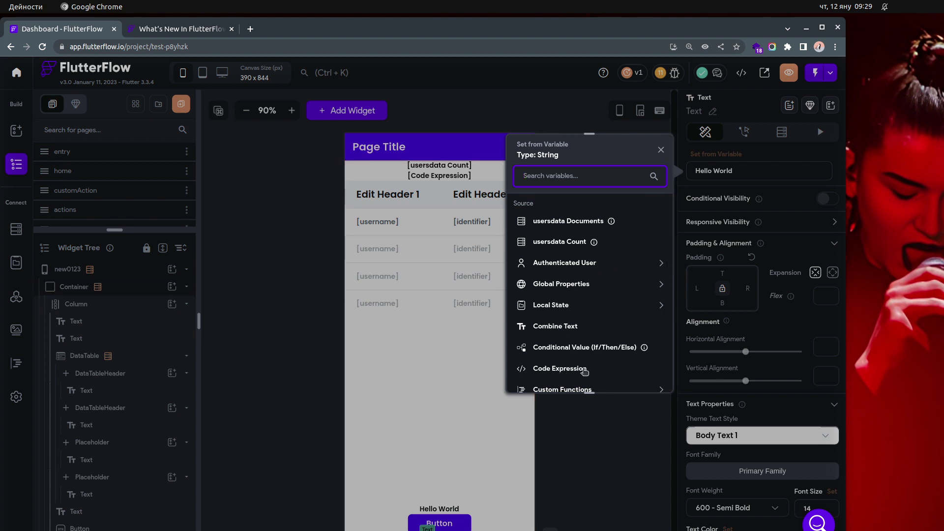
pyautogui.scroll(-2, 563, 369)
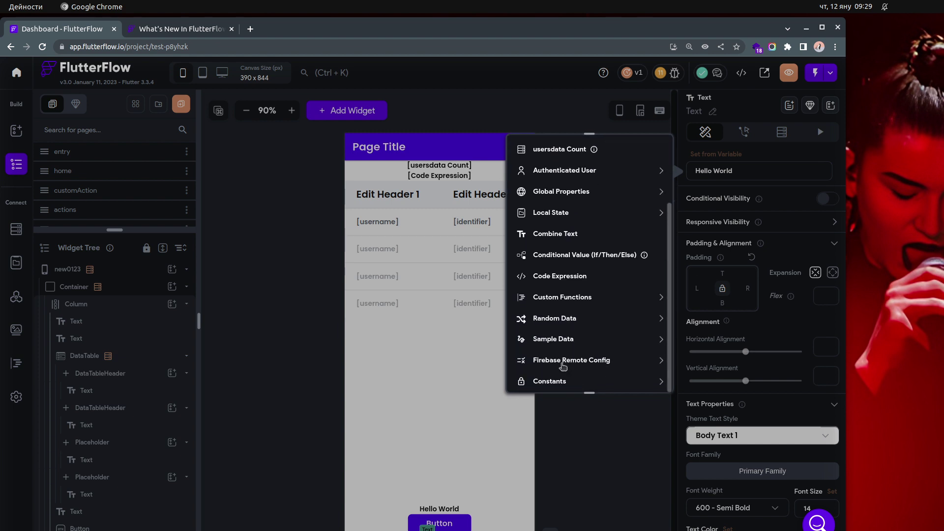
pyautogui.click(569, 280)
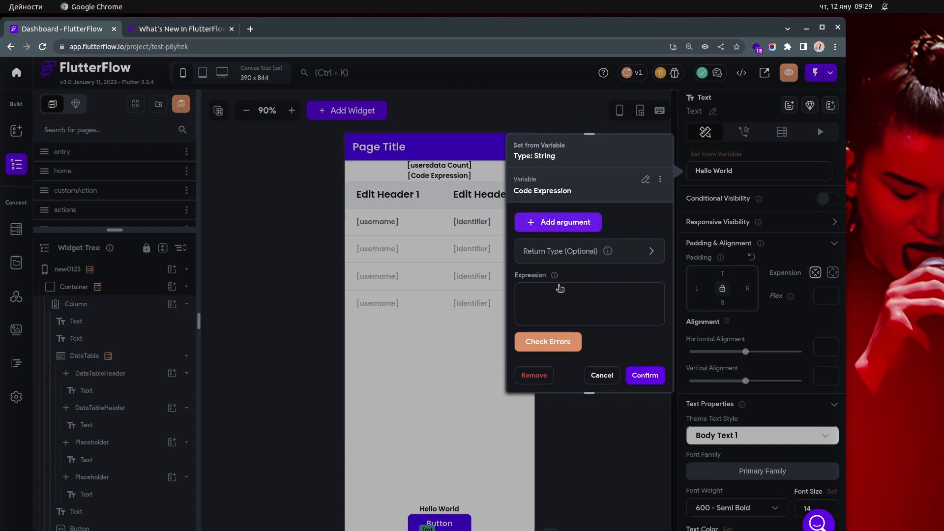
# Enter 'ff' + 'is grat' as the expression without arguments and check it for errors
pyautogui.click(572, 295)
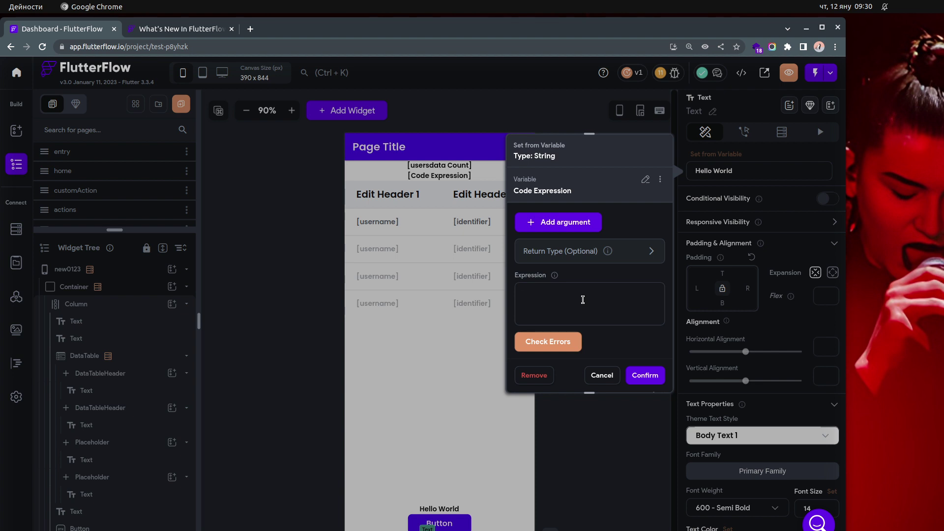
pyautogui.write("ff' +")
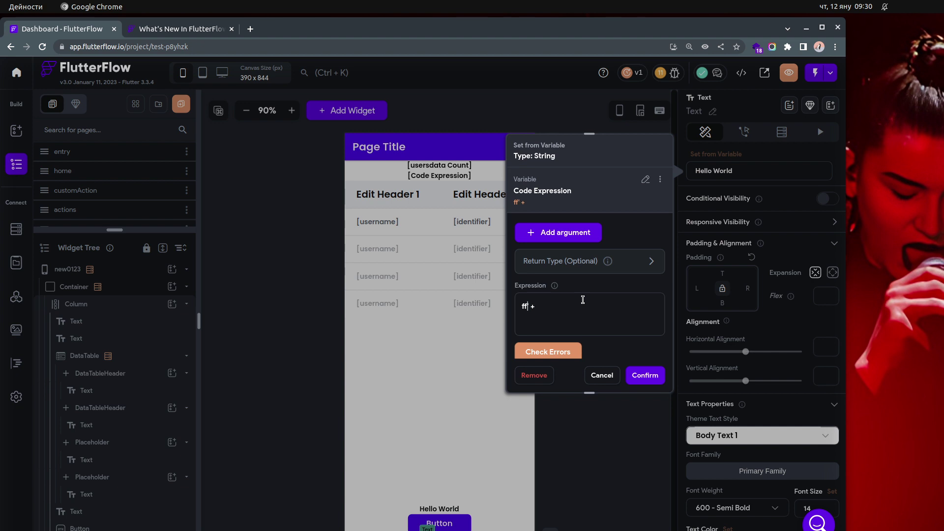
pyautogui.write("'")
pyautogui.write("grat'")
pyautogui.scroll(-2, 566, 334)
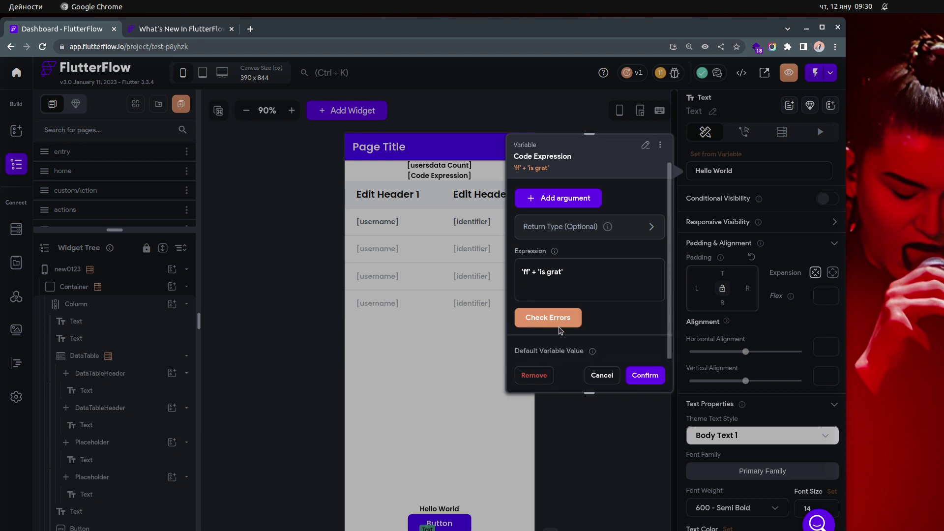
pyautogui.click(561, 322)
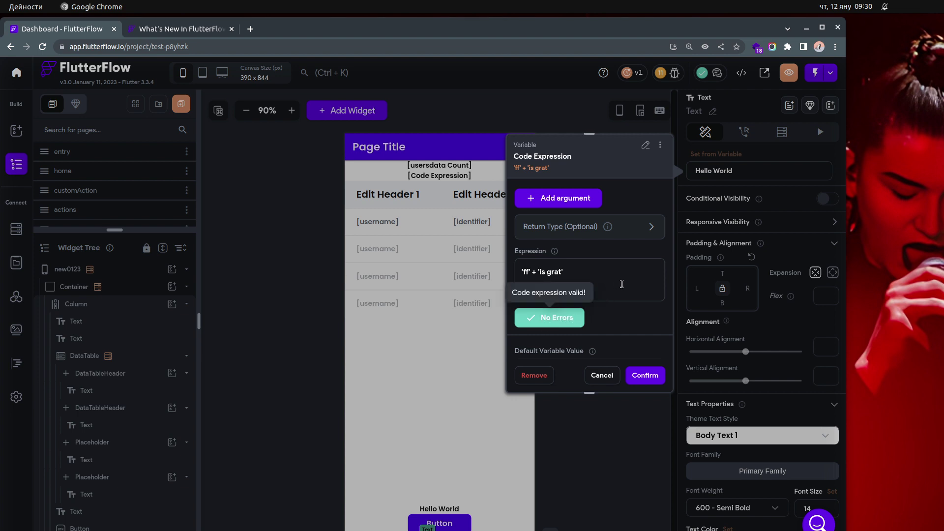
# Correct the misspelled word in the expression so it reads 'ff' + 'is great'
pyautogui.scroll(2, 617, 283)
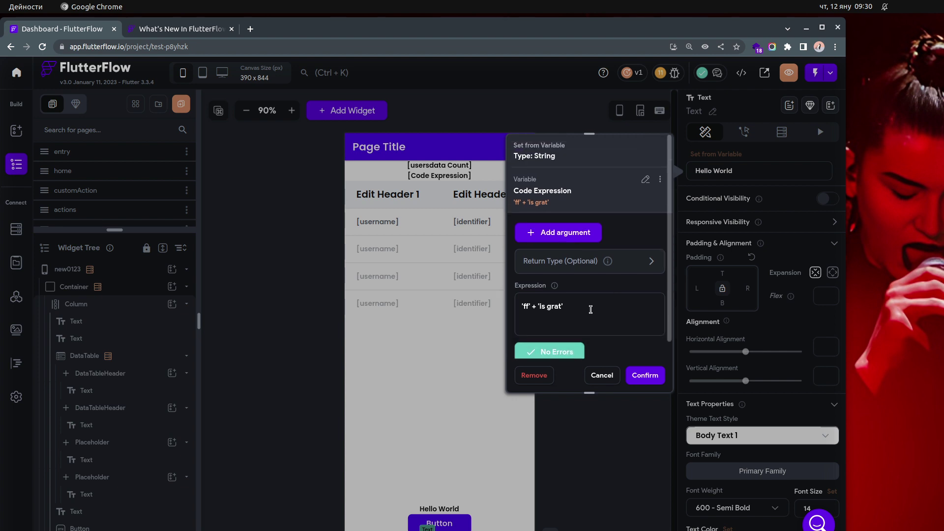
pyautogui.click(567, 309)
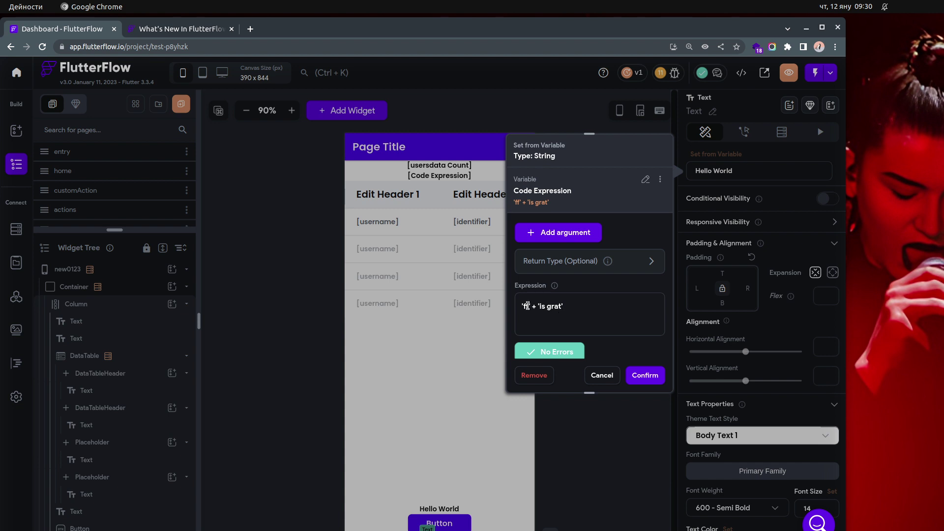
pyautogui.doubleClick(525, 306)
pyautogui.doubleClick(555, 307)
pyautogui.write('great')
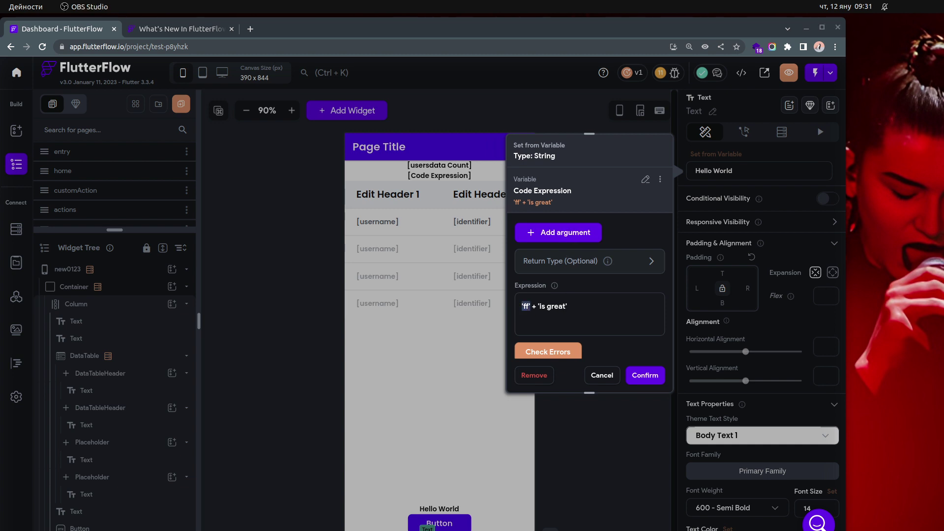
# Add an argument to the code expression and name it "name"
pyautogui.click(576, 234)
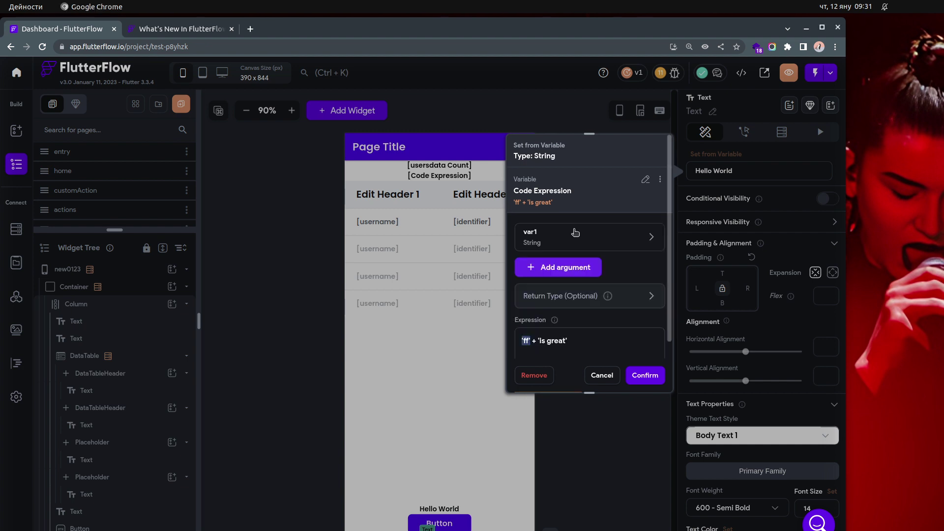
pyautogui.click(577, 239)
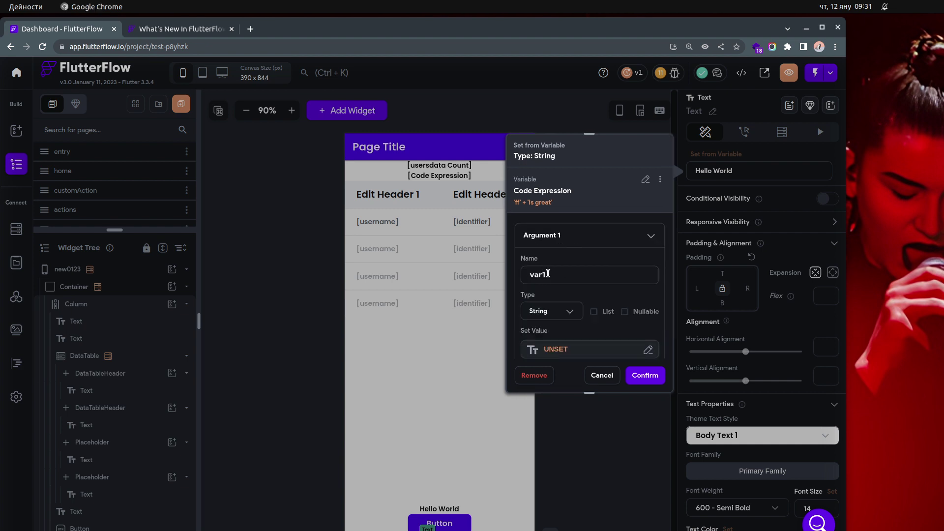
pyautogui.scroll(-1, 553, 277)
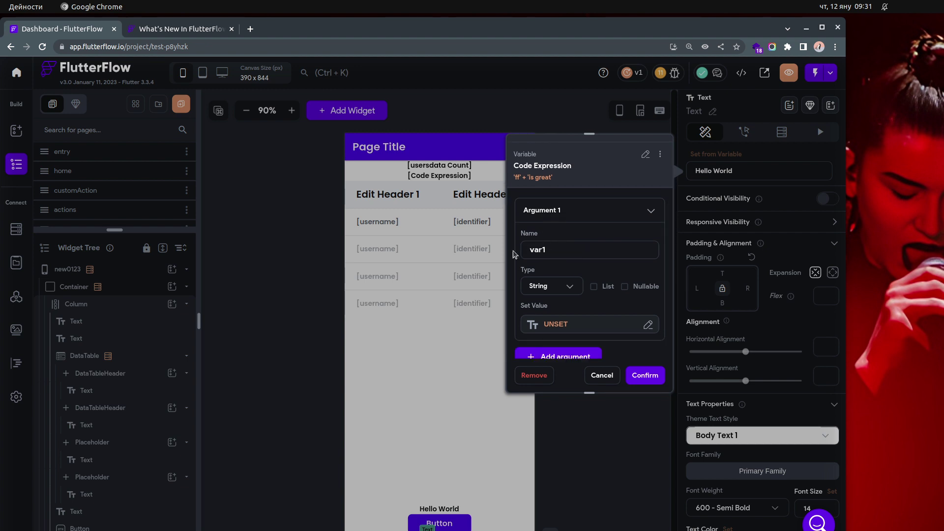
pyautogui.doubleClick(547, 250)
pyautogui.write('name')
# Set the argument's value from the Local State variable name
pyautogui.click(576, 330)
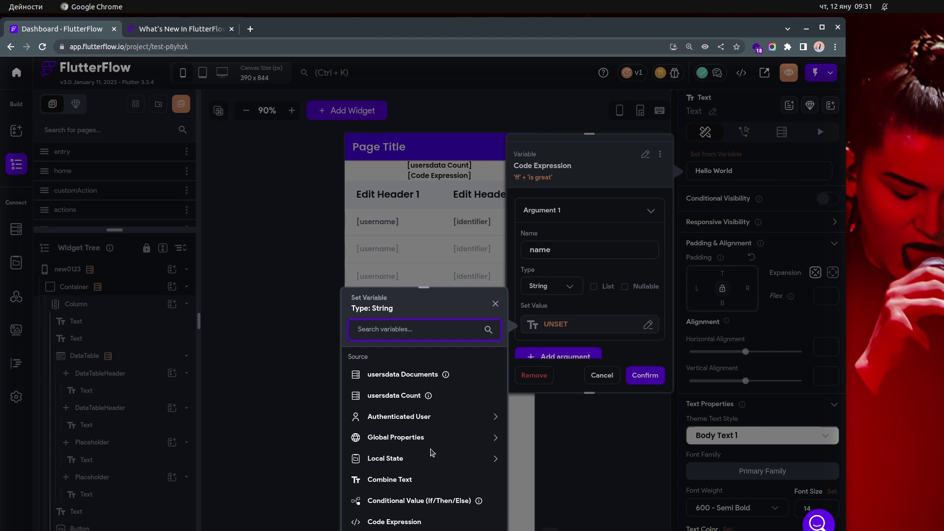
pyautogui.scroll(-1, 432, 453)
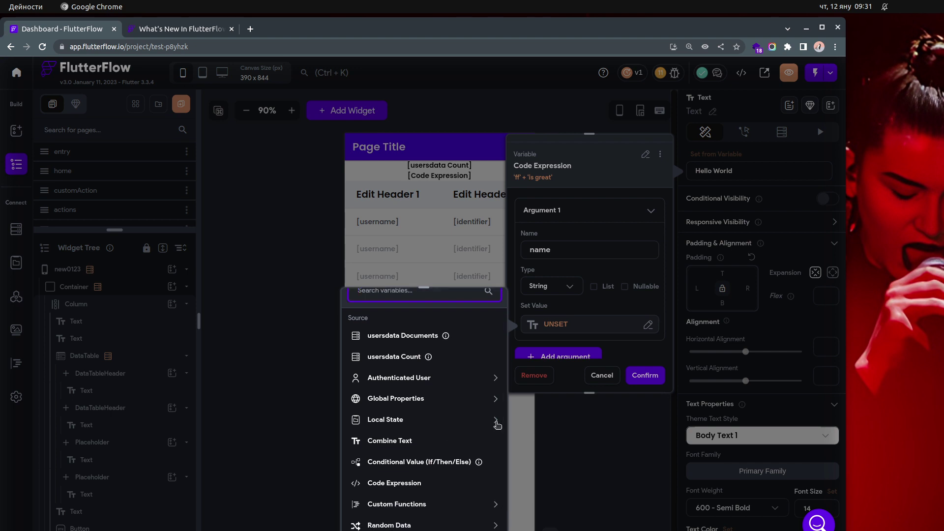
pyautogui.click(496, 422)
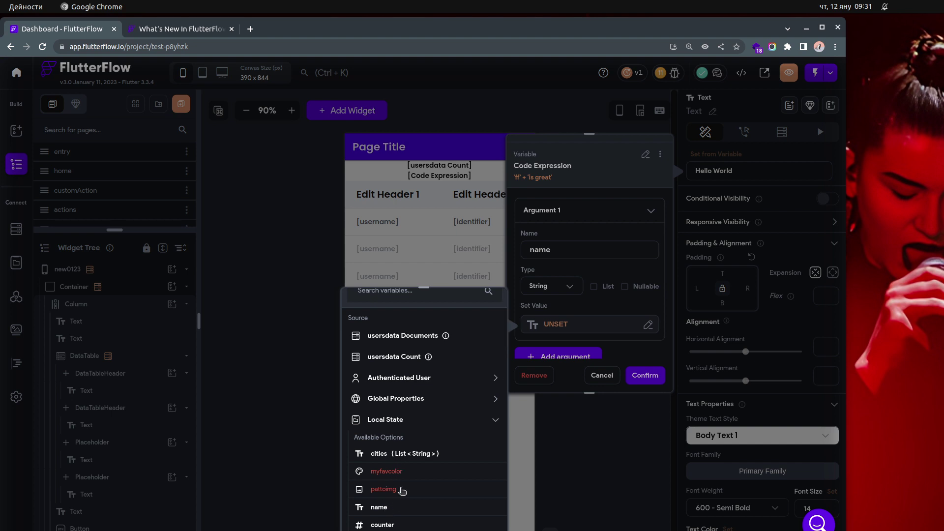
pyautogui.click(383, 510)
# Change the expression to name + 'is great' and check it for errors
pyautogui.scroll(-5, 587, 311)
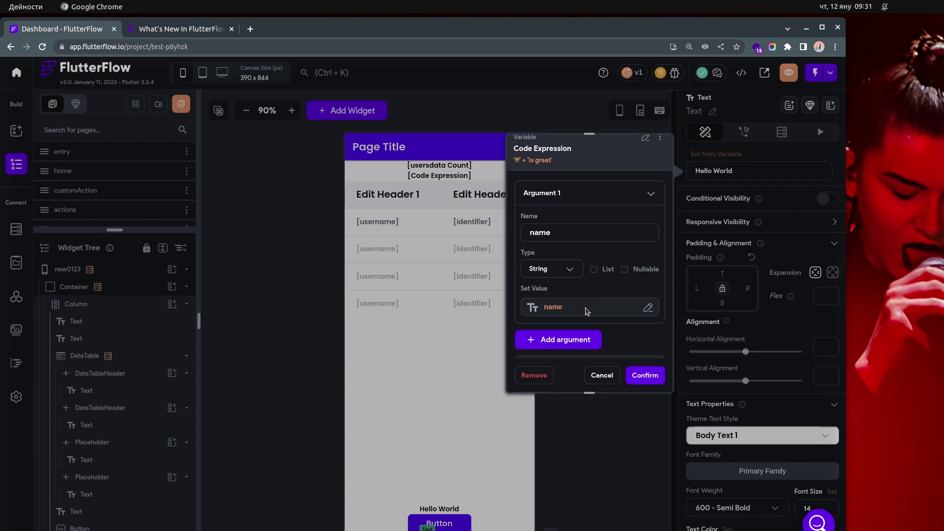
pyautogui.scroll(-2, 589, 313)
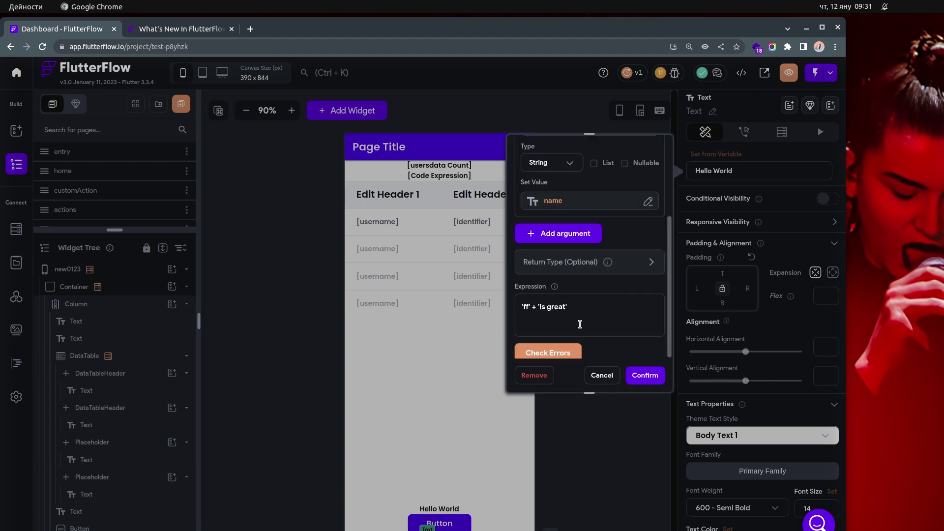
pyautogui.scroll(-1, 584, 313)
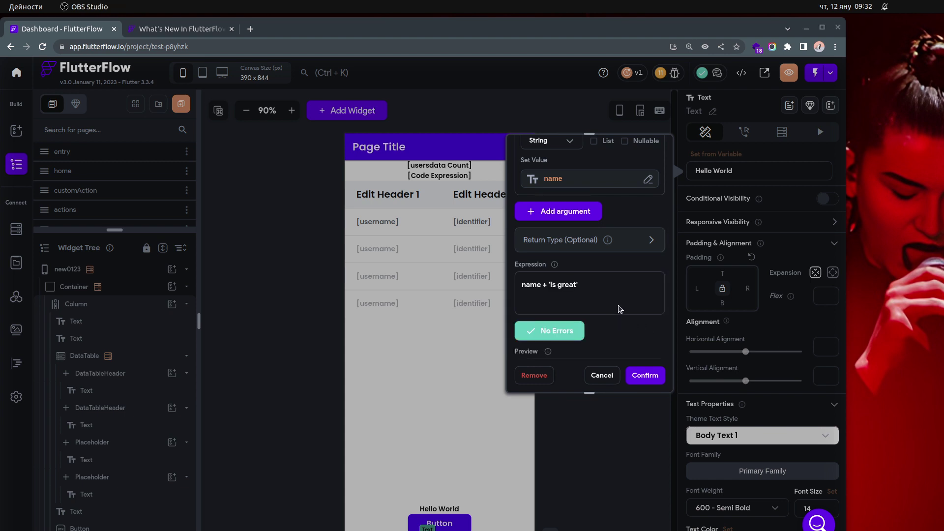
# Review the name argument's settings and how the expression combines the argument with the quoted text
pyautogui.scroll(2, 618, 306)
pyautogui.scroll(5, 618, 306)
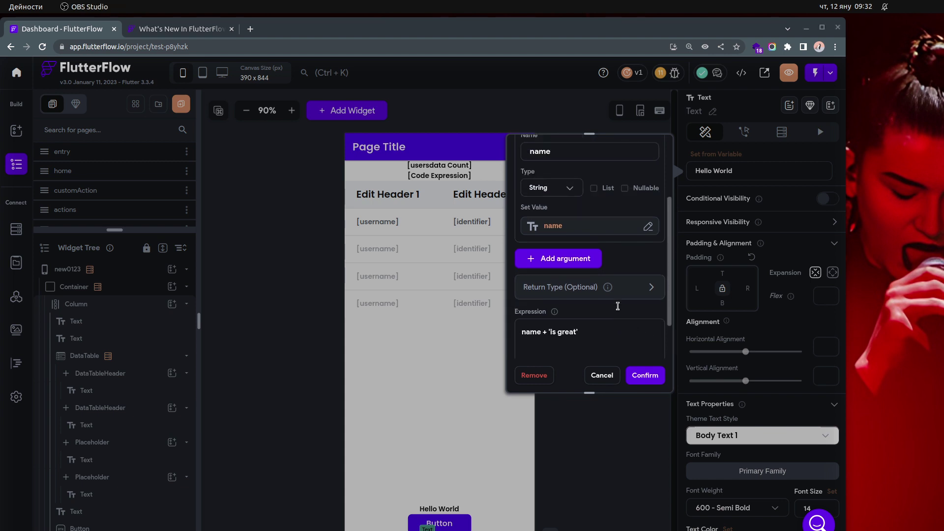
pyautogui.scroll(1, 619, 310)
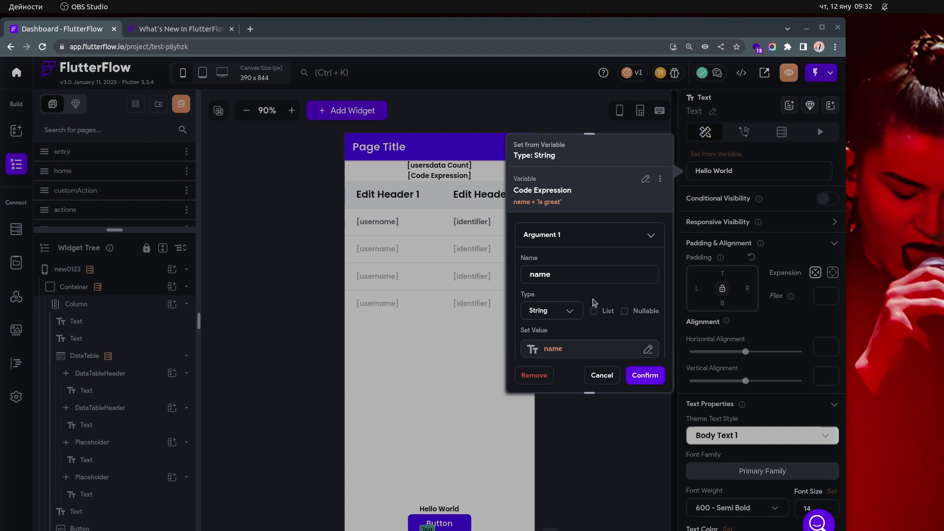
pyautogui.scroll(-1, 599, 299)
pyautogui.scroll(-5, 599, 299)
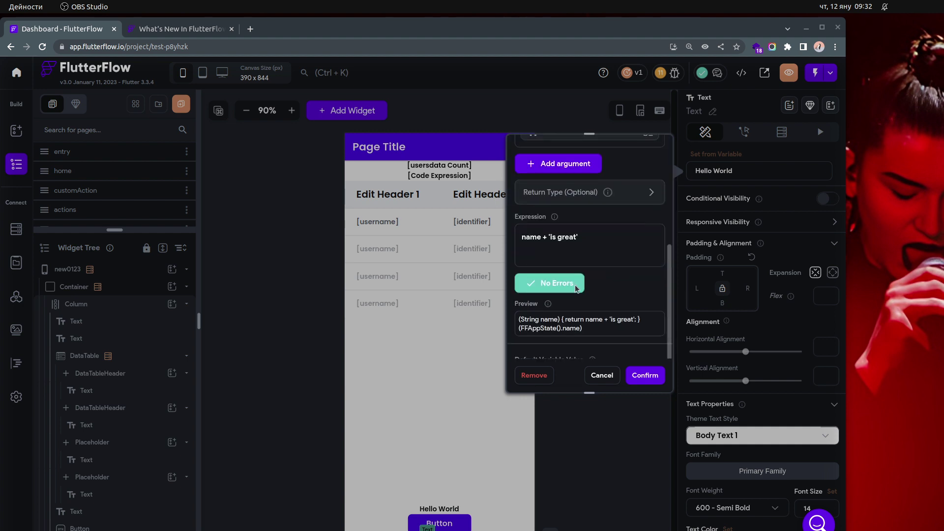
pyautogui.scroll(2, 617, 270)
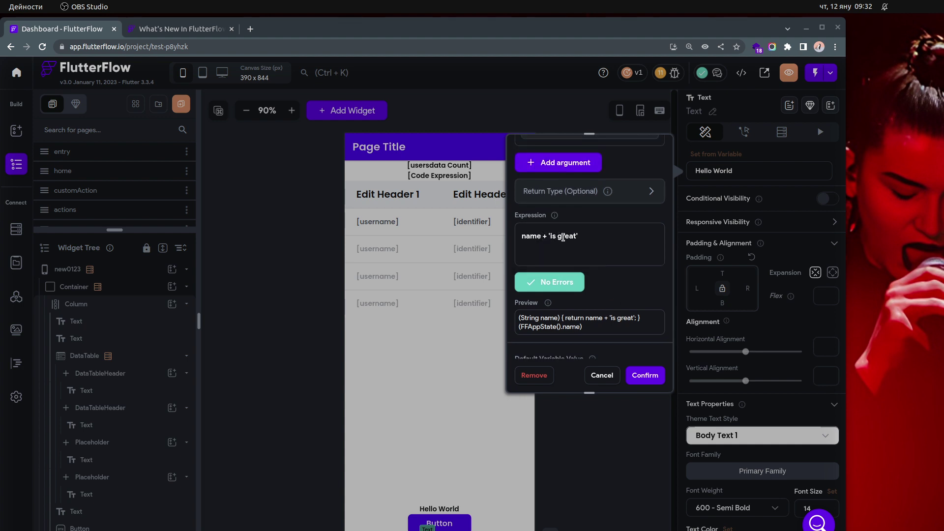
pyautogui.click(542, 236)
pyautogui.moveTo(542, 236); pyautogui.dragTo(522, 236)
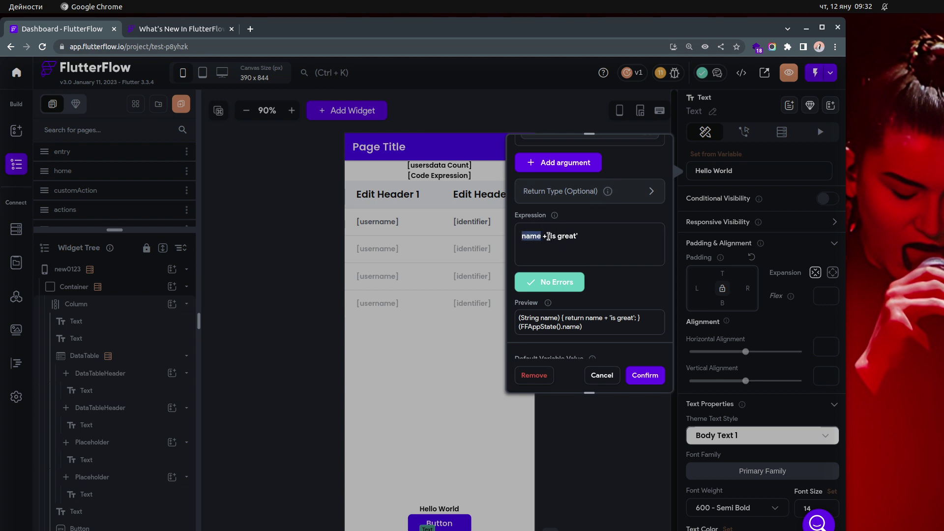
pyautogui.moveTo(550, 236); pyautogui.dragTo(595, 237)
pyautogui.click(595, 237)
pyautogui.scroll(2, 616, 244)
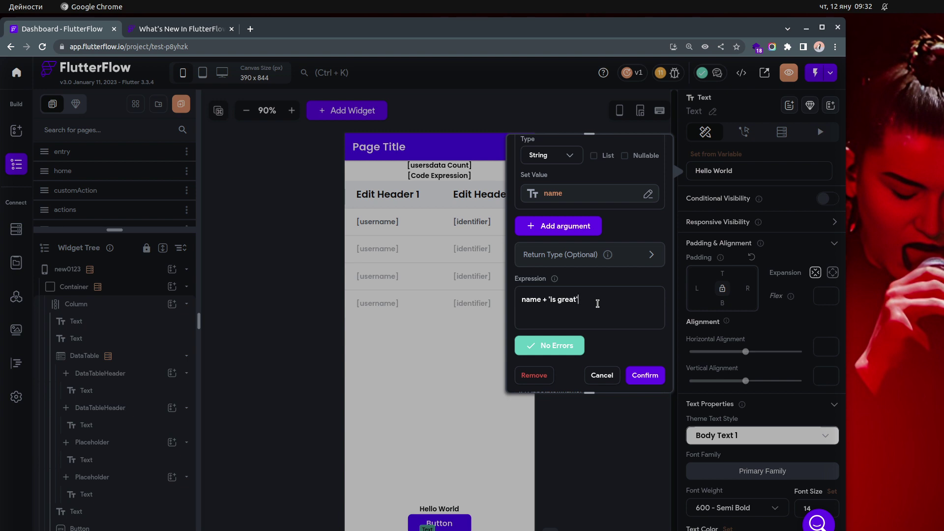
# Examine the generated code preview and the Default Variable Value setting below the expression
pyautogui.scroll(-1, 598, 303)
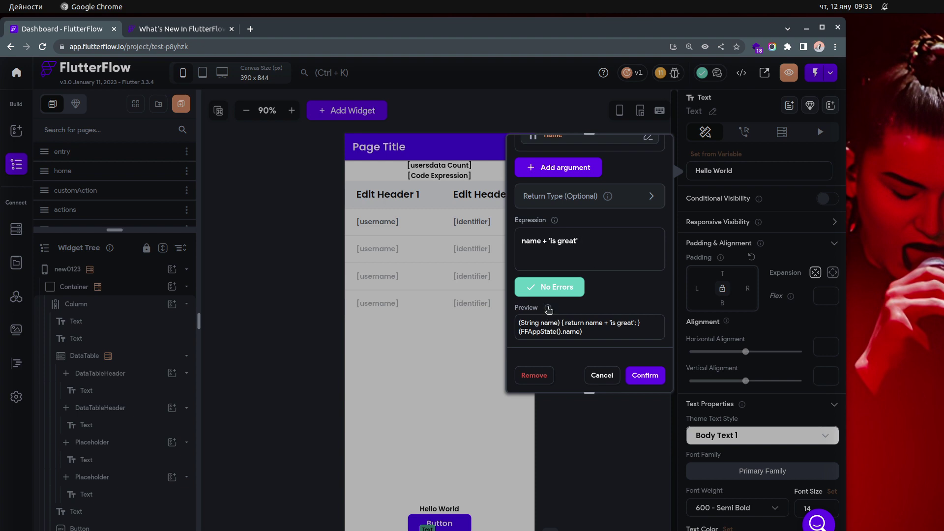
pyautogui.moveTo(549, 309)
pyautogui.scroll(-1, 638, 309)
pyautogui.scroll(1, 634, 311)
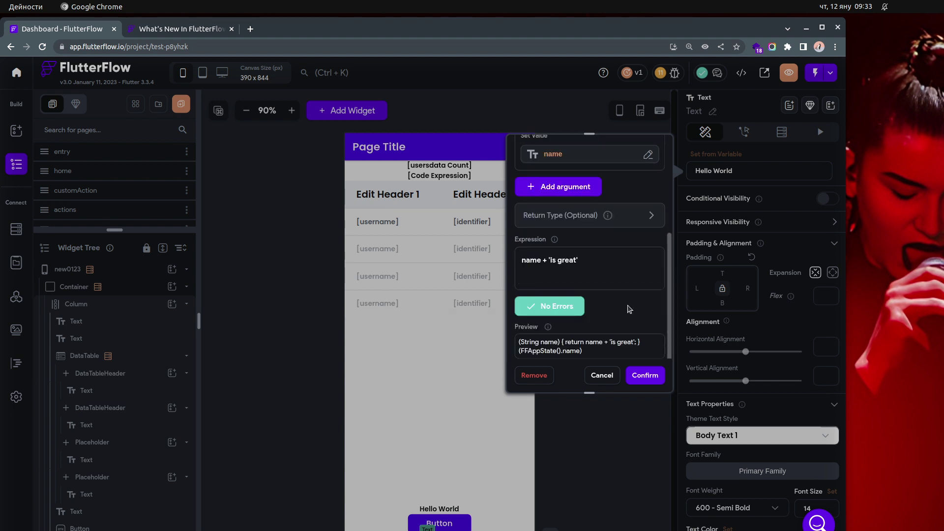
pyautogui.scroll(-1, 629, 309)
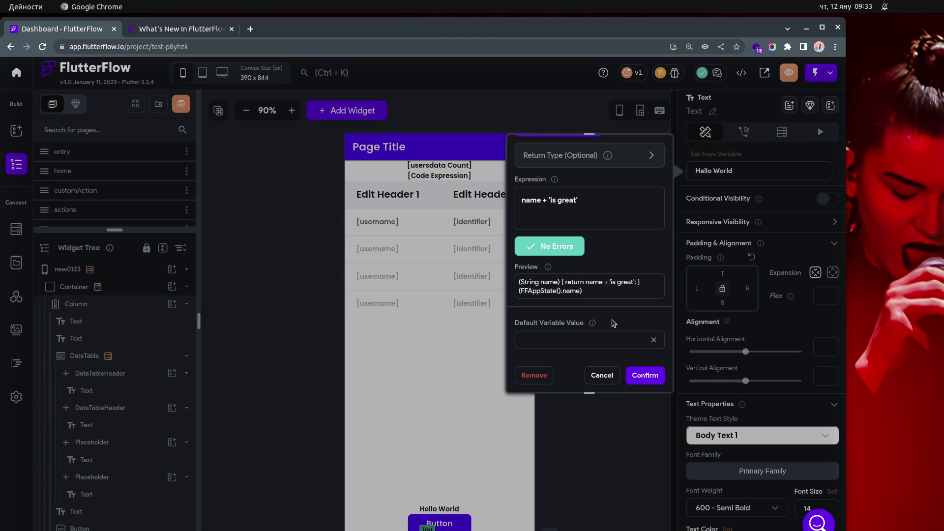
pyautogui.scroll(2, 613, 323)
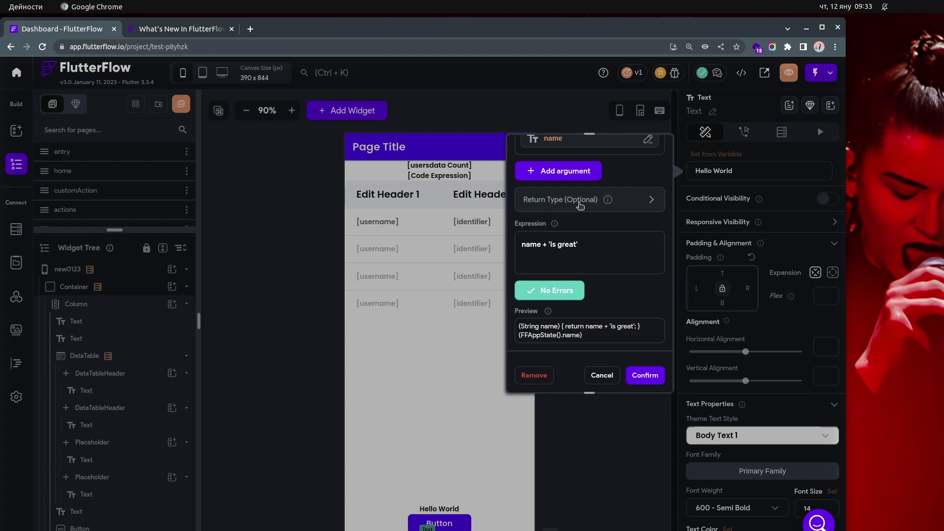
# Expand the optional Return Type and inspect its Is List choices and the argument's type choices without changing them
pyautogui.click(581, 206)
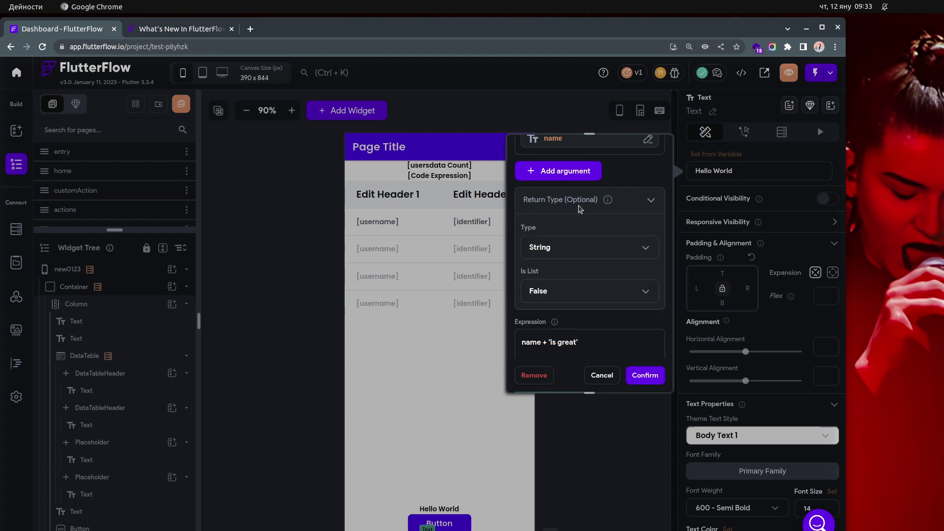
pyautogui.moveTo(613, 205)
pyautogui.click(574, 295)
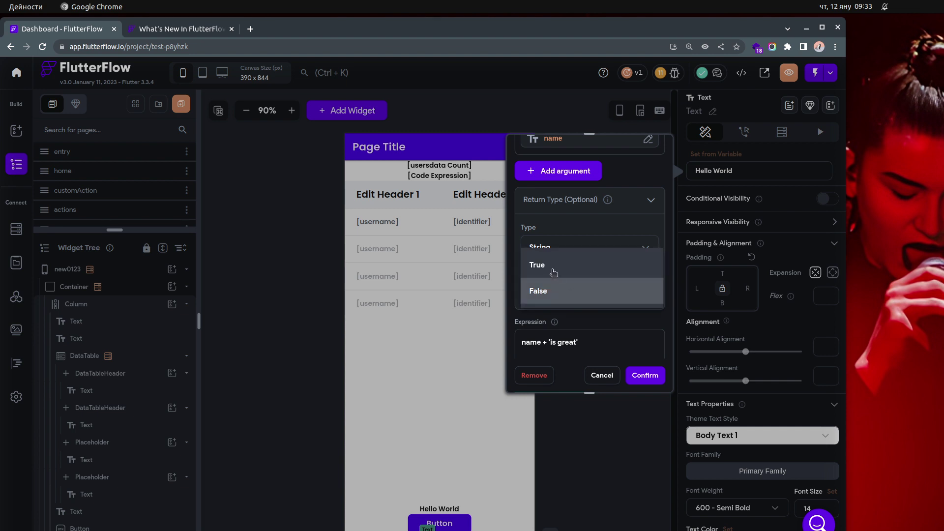
pyautogui.click(603, 342)
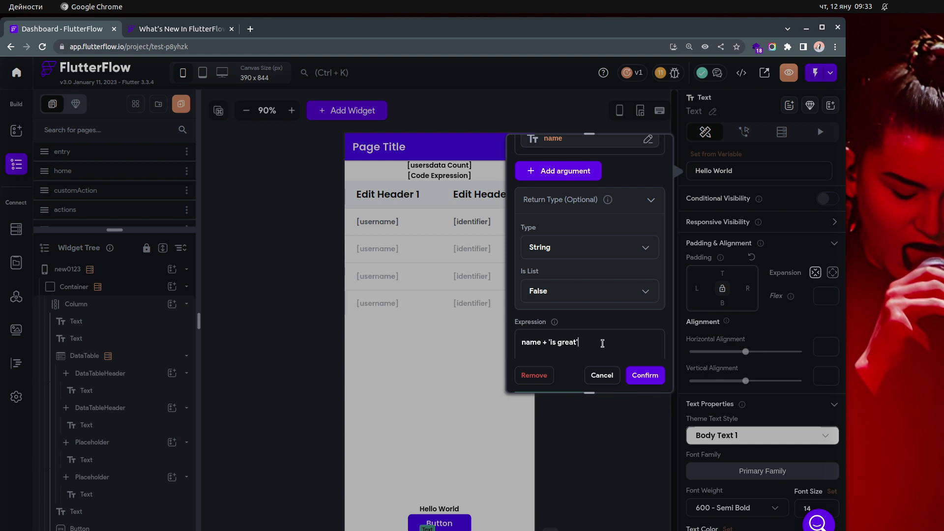
pyautogui.scroll(3, 603, 343)
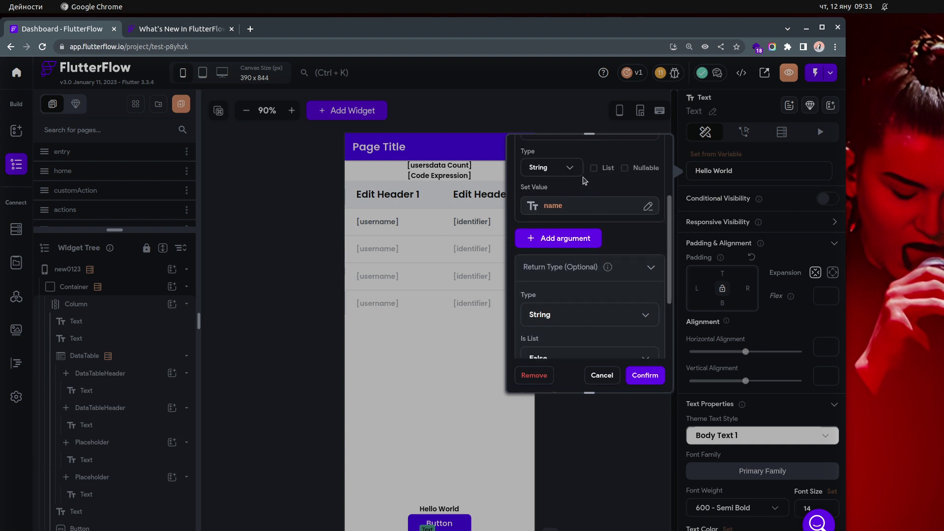
pyautogui.click(570, 168)
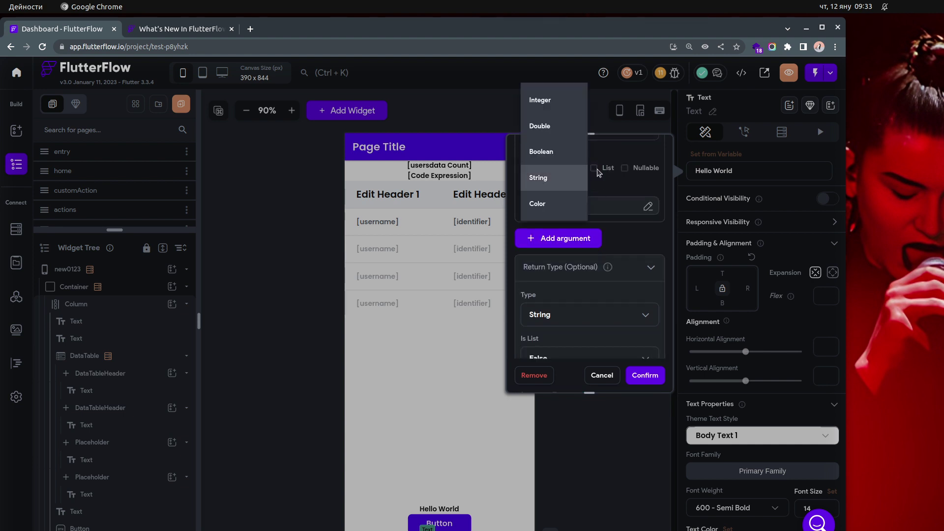
pyautogui.click(610, 171)
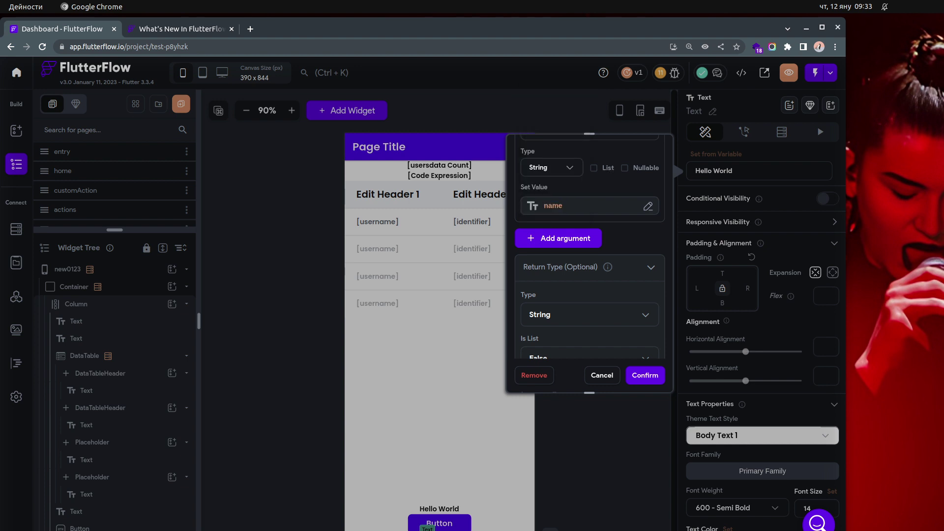
pyautogui.scroll(-3, 595, 275)
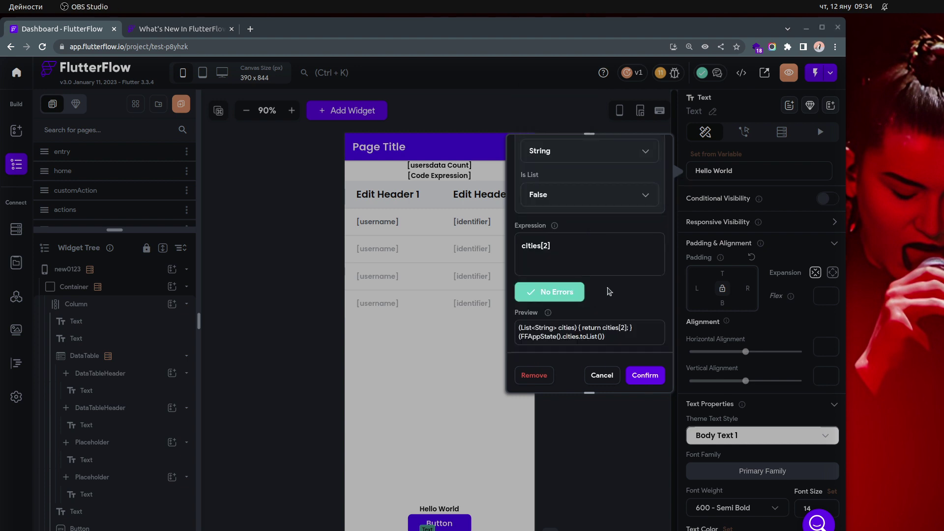
# Review the cities argument's name, type and assigned Local State variable, leaving them as they are
pyautogui.scroll(5, 610, 292)
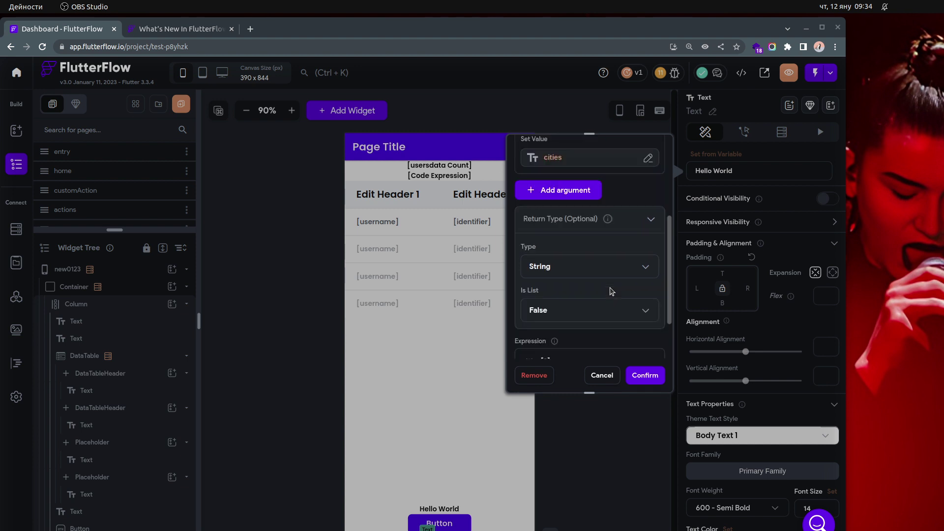
pyautogui.scroll(4, 610, 291)
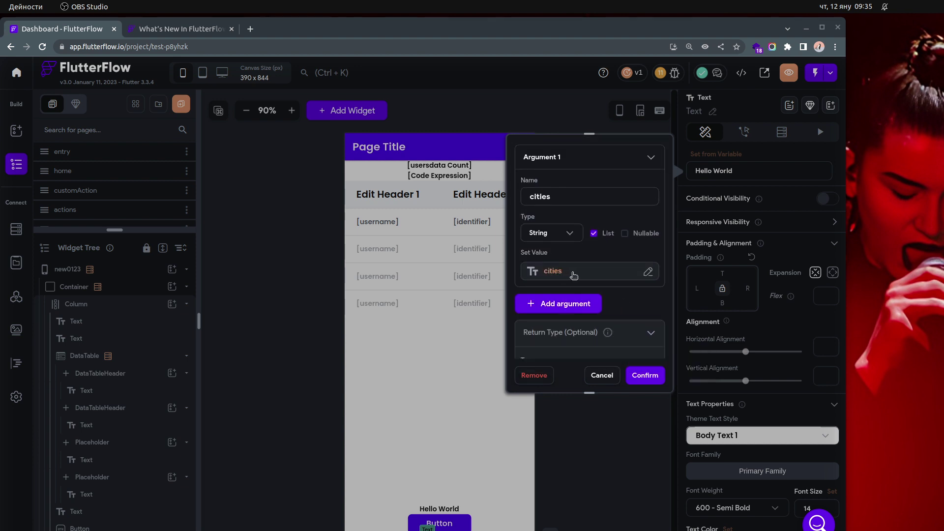
pyautogui.click(573, 273)
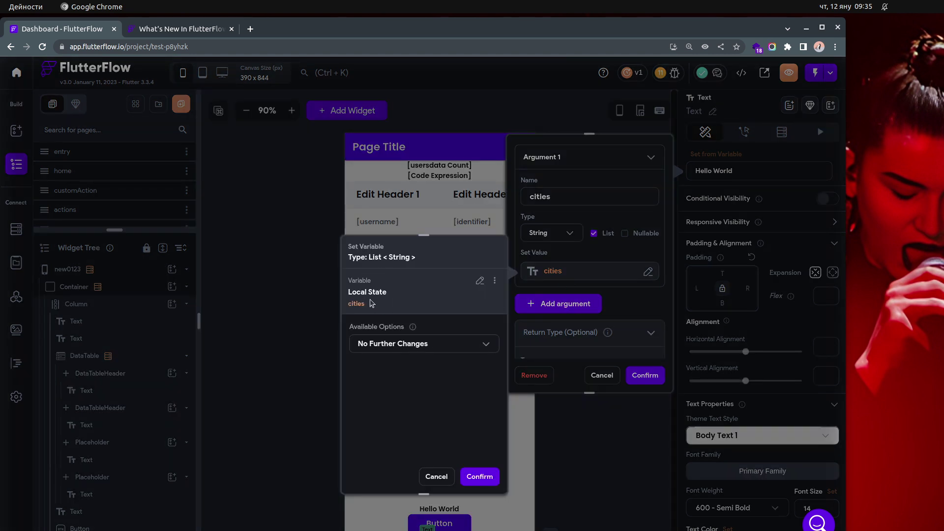
pyautogui.click(592, 285)
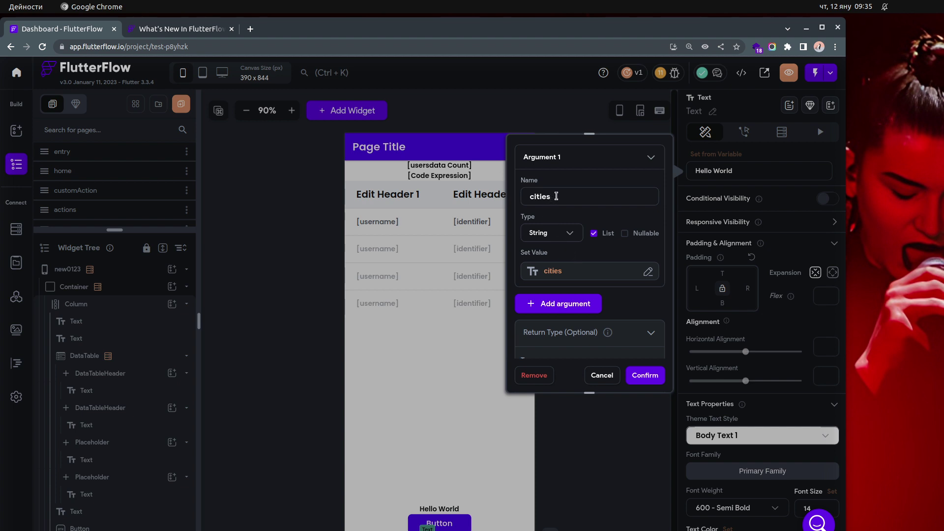
pyautogui.doubleClick(530, 196)
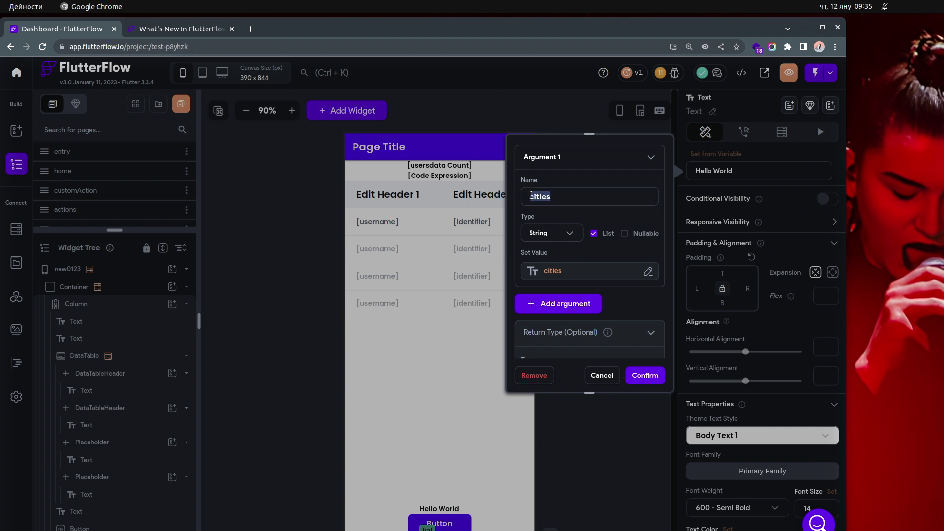
pyautogui.click(569, 202)
# Inspect the return type settings, the cities[2] expression and its generated code preview
pyautogui.scroll(-5, 611, 266)
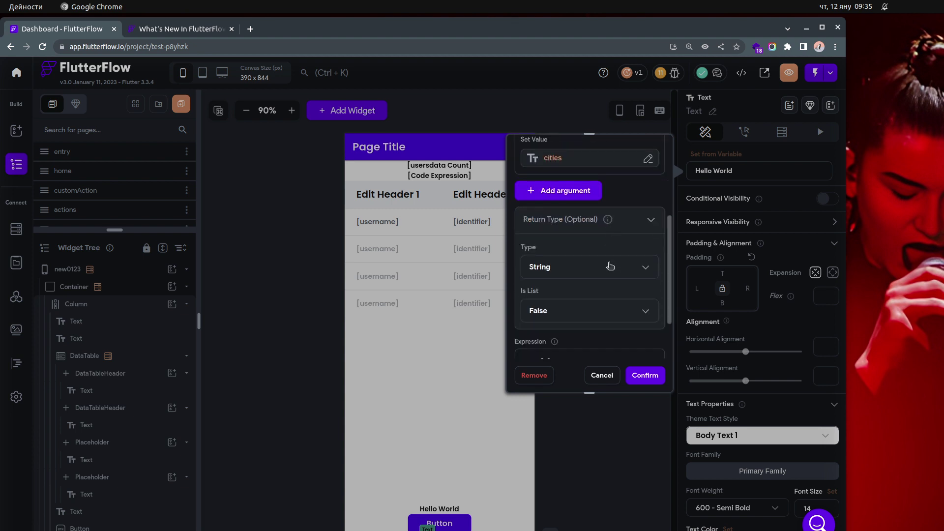
pyautogui.scroll(-1, 610, 266)
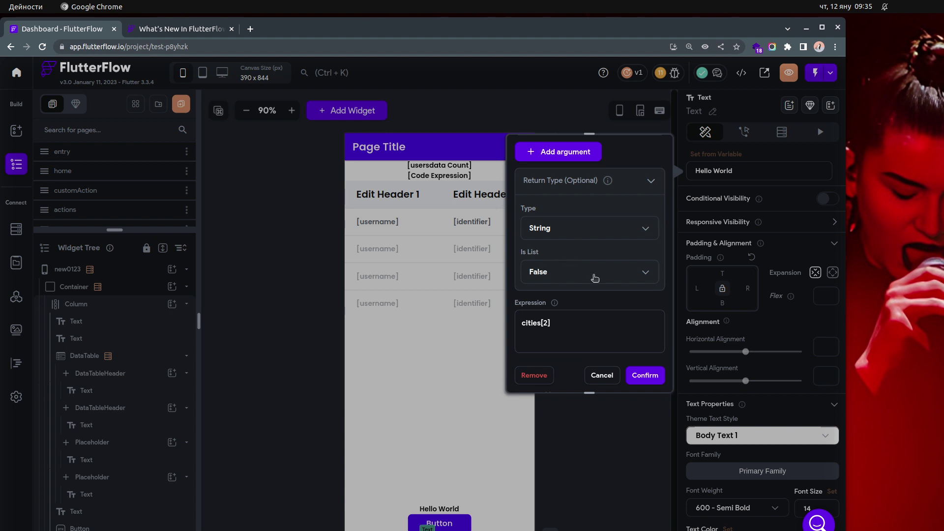
pyautogui.scroll(-1, 595, 278)
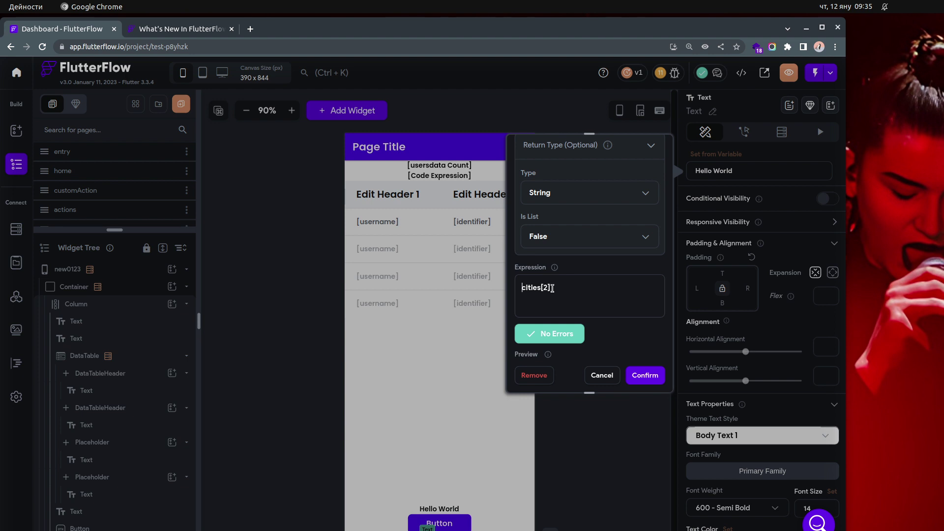
pyautogui.hotkey('ctrl', 'a')
pyautogui.click(547, 289)
pyautogui.click(566, 288)
pyautogui.hotkey('ctrl', 'a')
pyautogui.scroll(-2, 598, 294)
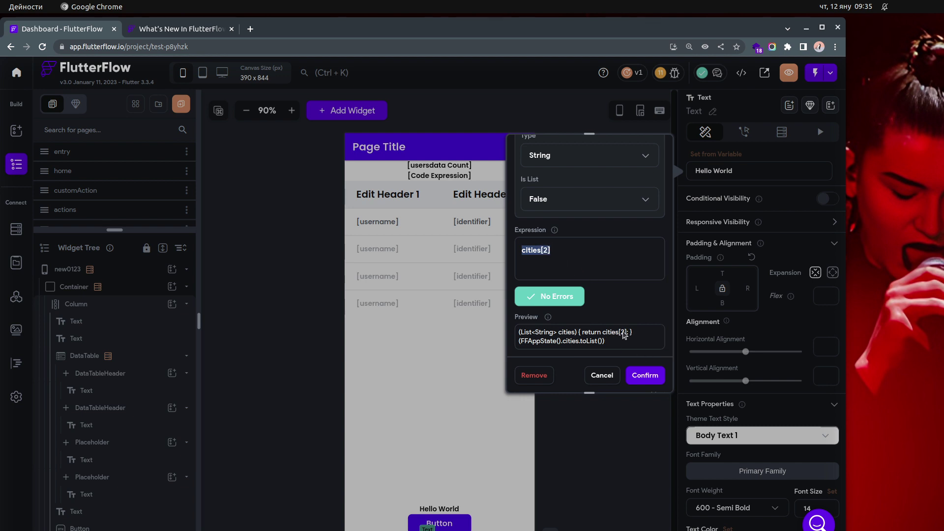
# Add a second argument to the code expression and set its type to Integer
pyautogui.scroll(5, 600, 272)
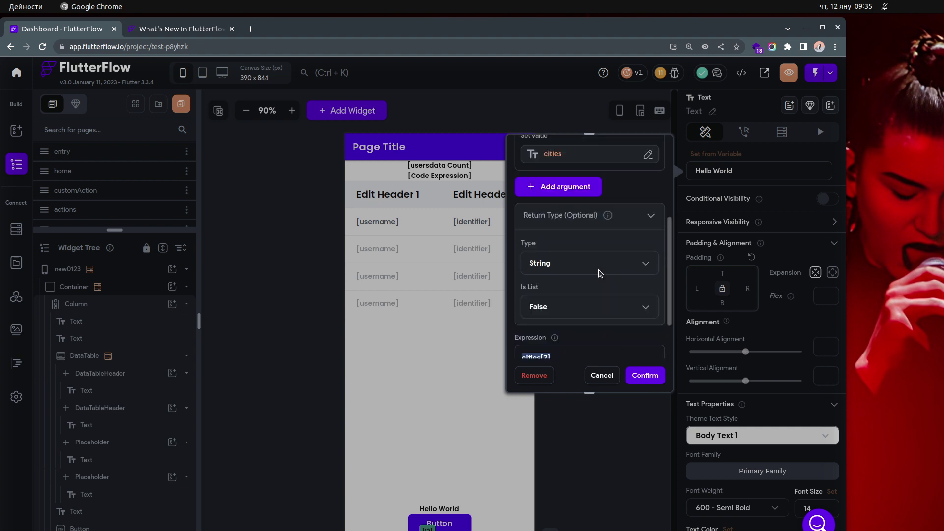
pyautogui.scroll(3, 600, 276)
pyautogui.scroll(-2, 596, 295)
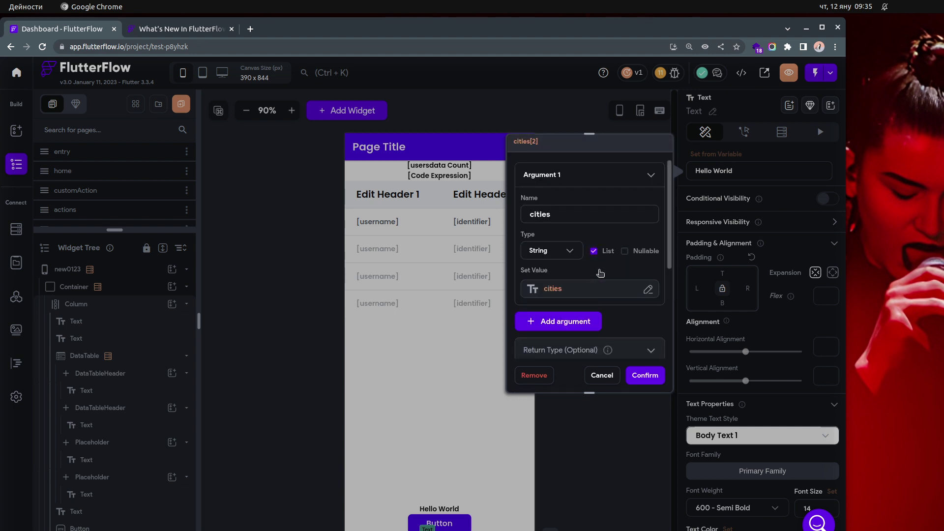
pyautogui.scroll(-6, 617, 311)
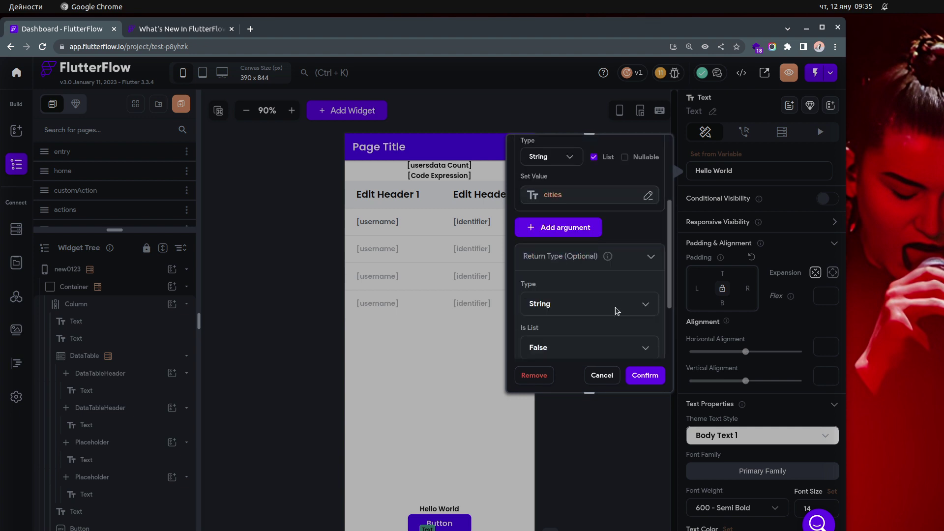
pyautogui.scroll(-2, 617, 311)
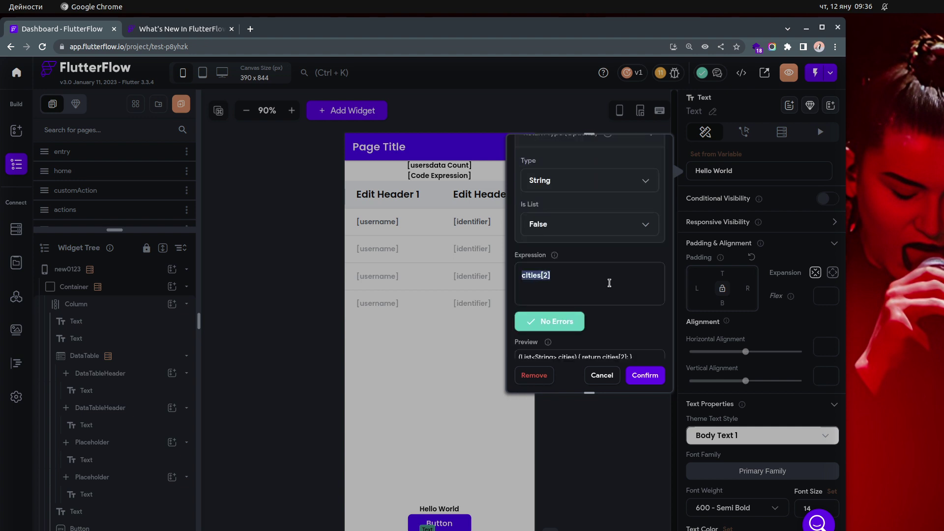
pyautogui.scroll(5, 609, 283)
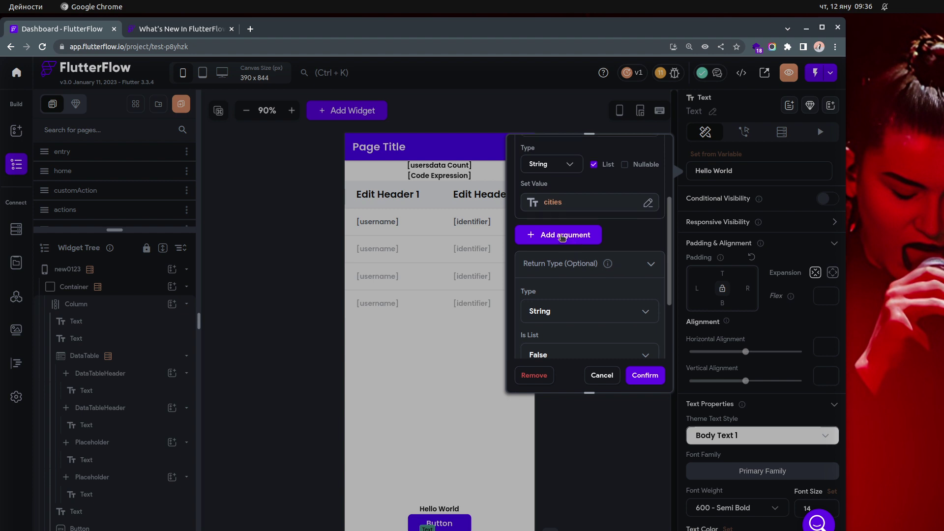
pyautogui.click(560, 237)
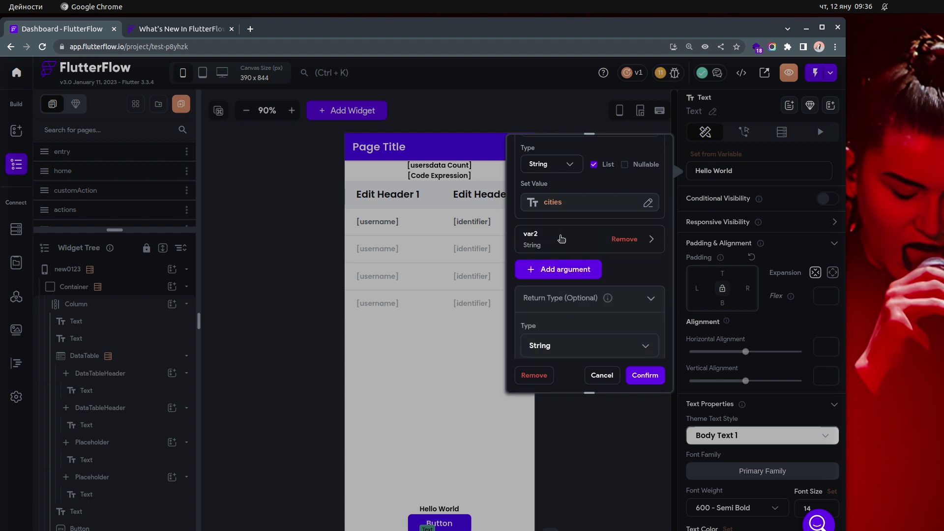
pyautogui.click(561, 239)
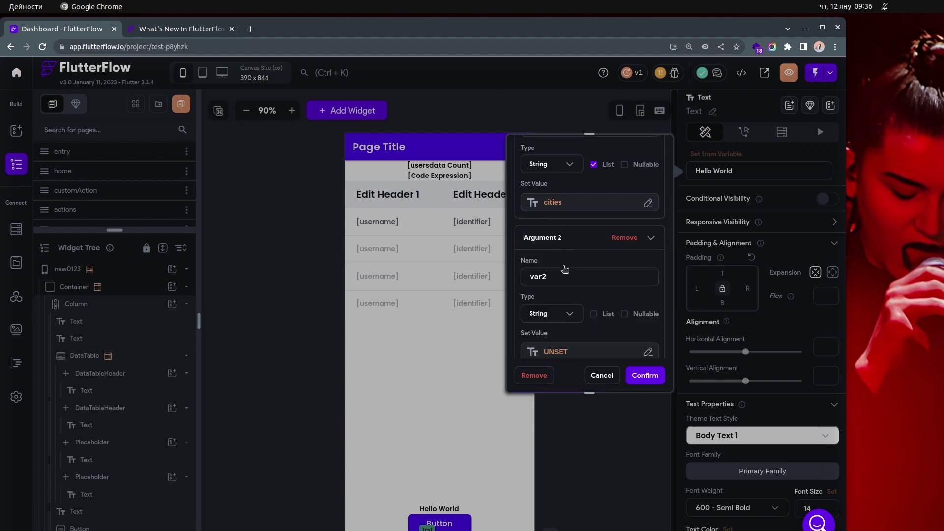
pyautogui.click(562, 316)
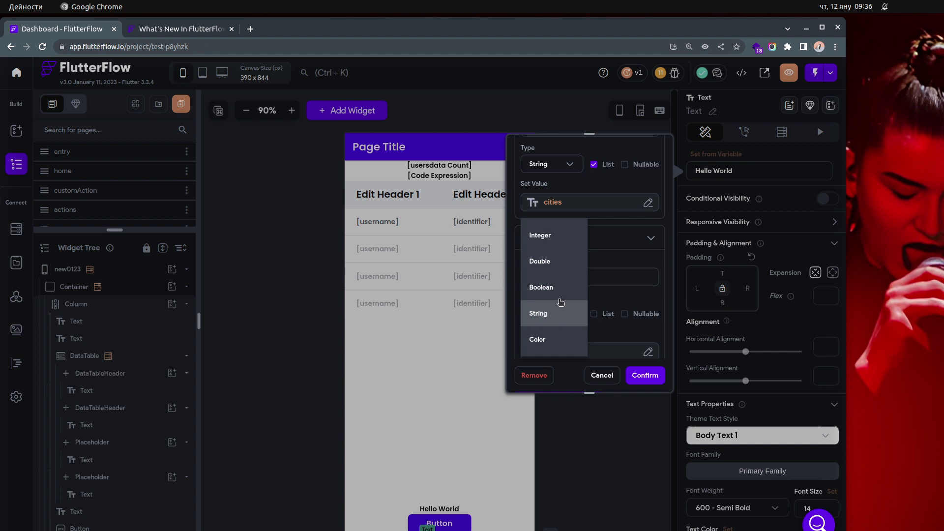
pyautogui.click(555, 236)
# Assign the counter variable from Local State as the second argument's value
pyautogui.scroll(-1, 570, 287)
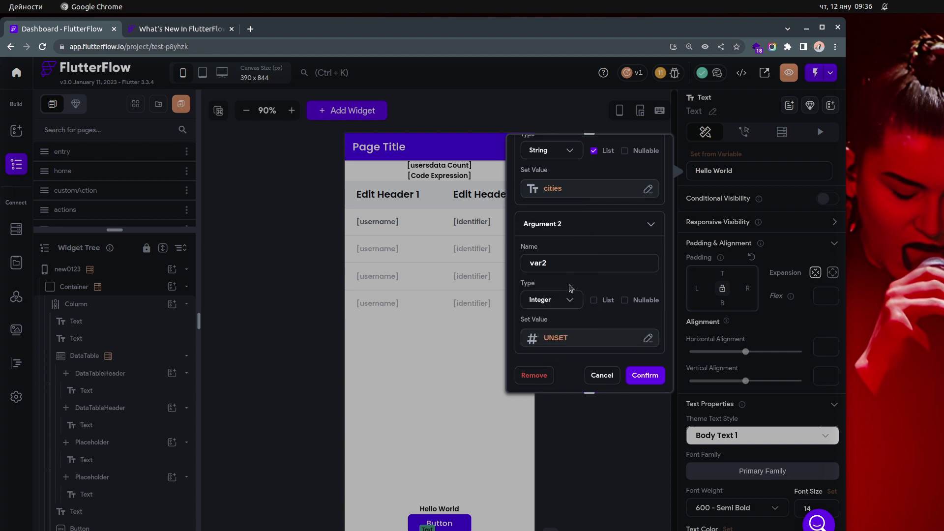
pyautogui.scroll(-1, 570, 295)
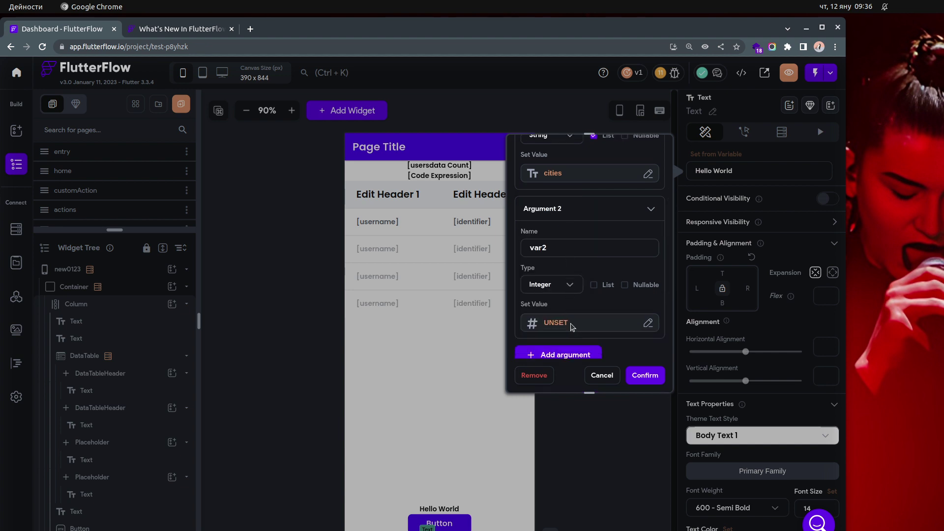
pyautogui.click(572, 325)
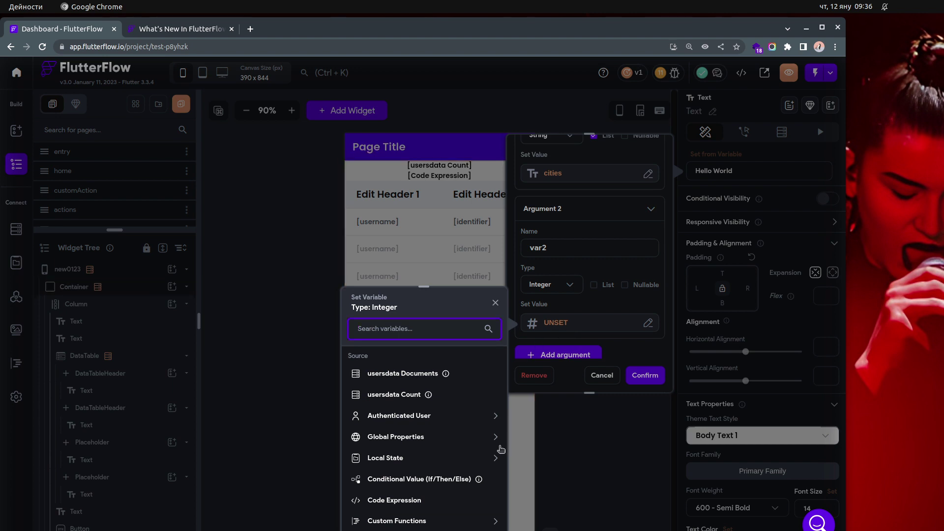
pyautogui.click(497, 460)
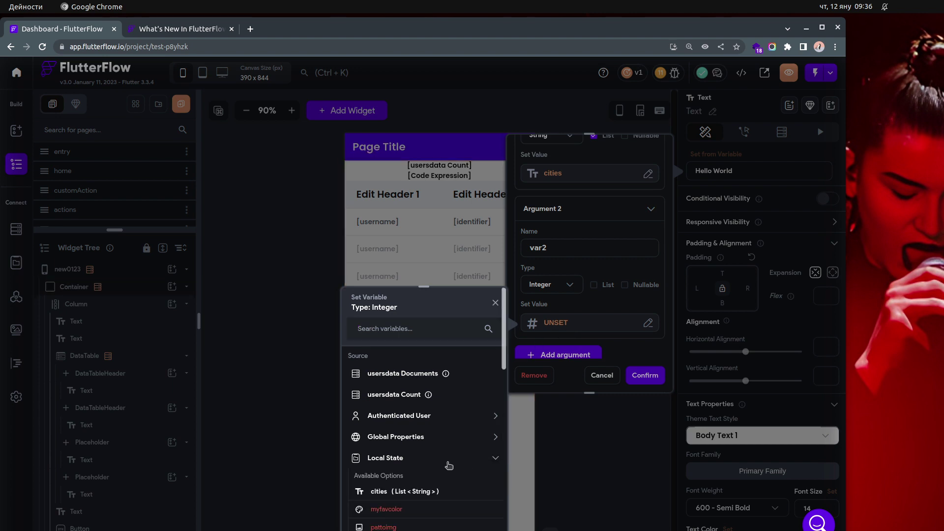
pyautogui.scroll(-2, 448, 466)
pyautogui.scroll(-3, 447, 468)
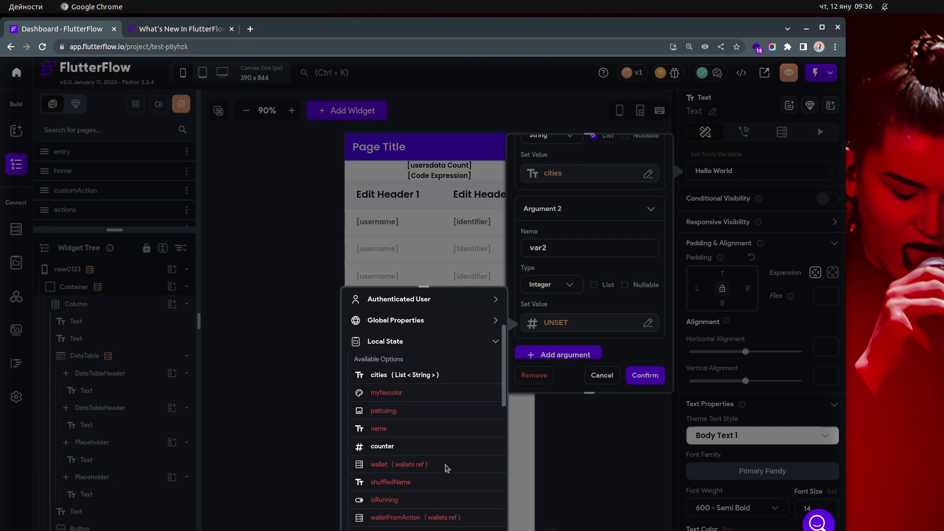
pyautogui.click(385, 407)
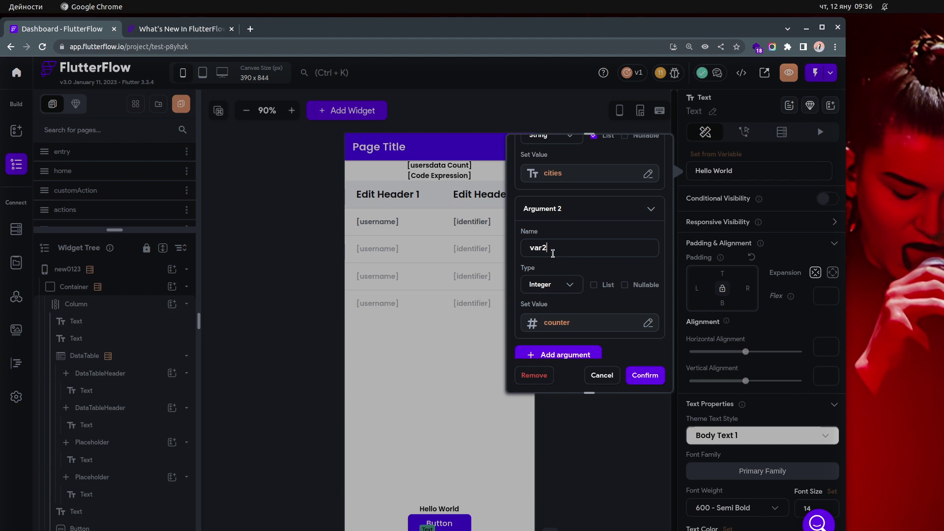
# Rename the second argument to index and change the expression to cities[index]
pyautogui.doubleClick(569, 255)
pyautogui.press('BackSpace')
pyautogui.write('index')
pyautogui.scroll(-2, 568, 256)
pyautogui.scroll(-3, 590, 246)
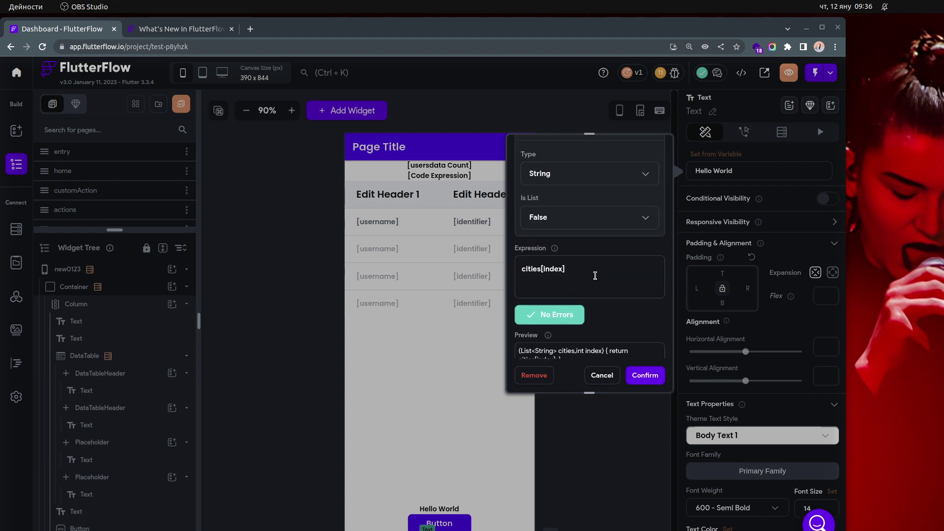
# Highlight the cities[index] expression and compare it with the index argument's name, type and assigned variable
pyautogui.scroll(2, 595, 278)
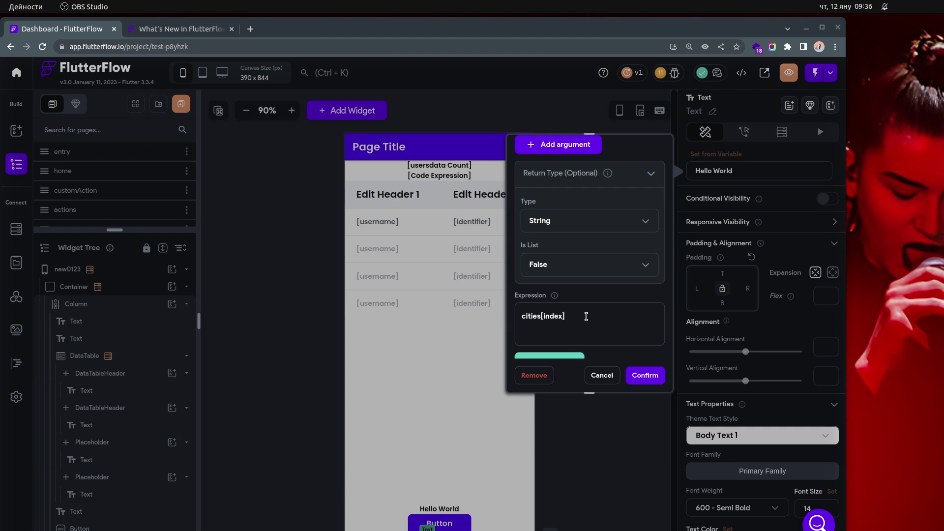
pyautogui.click(586, 316)
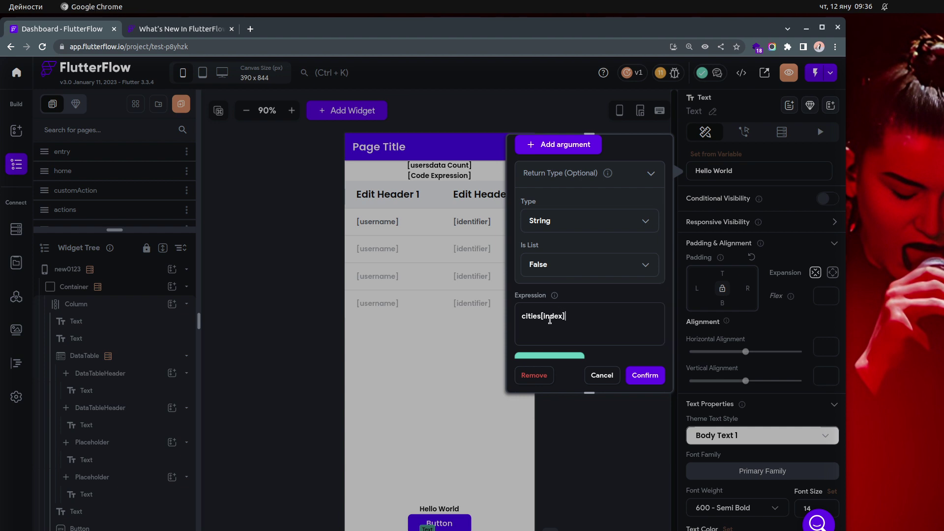
pyautogui.hotkey('shift', 'Left')
pyautogui.hotkey('shift', 'Left')
pyautogui.hotkey('shift', 'Left')
pyautogui.hotkey('shift', 'Left')
pyautogui.hotkey('shift', 'Left')
pyautogui.hotkey('shift', 'Left')
pyautogui.hotkey('shift', 'Left')
pyautogui.hotkey('shift', 'Left')
pyautogui.hotkey('shift', 'Left')
pyautogui.scroll(3, 591, 315)
pyautogui.scroll(1, 592, 276)
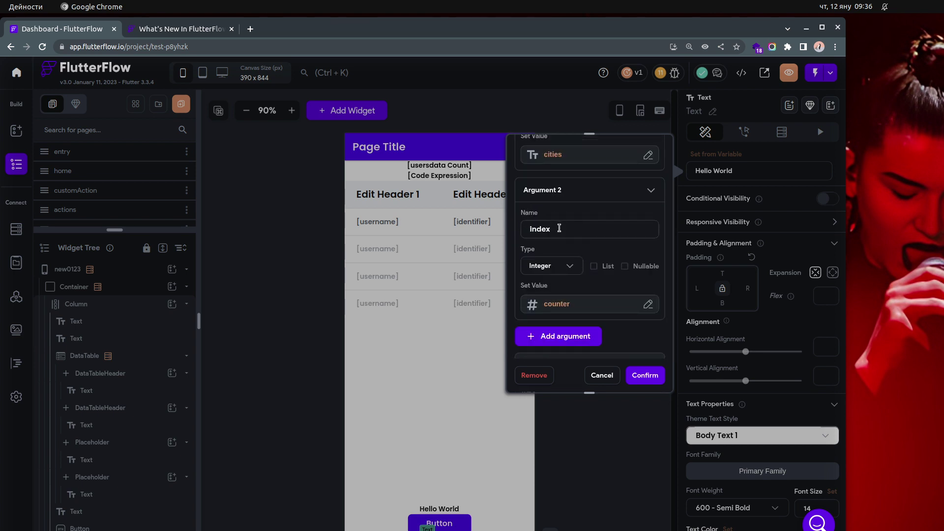
pyautogui.scroll(-1, 588, 303)
pyautogui.scroll(-2, 588, 303)
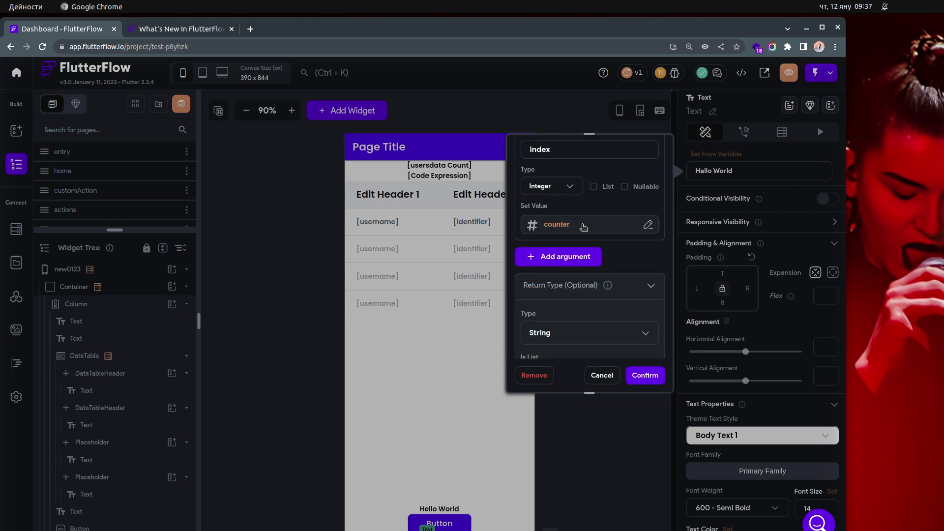
# Examine the return type settings, the cities[index] expression and its generated code preview
pyautogui.scroll(-5, 583, 226)
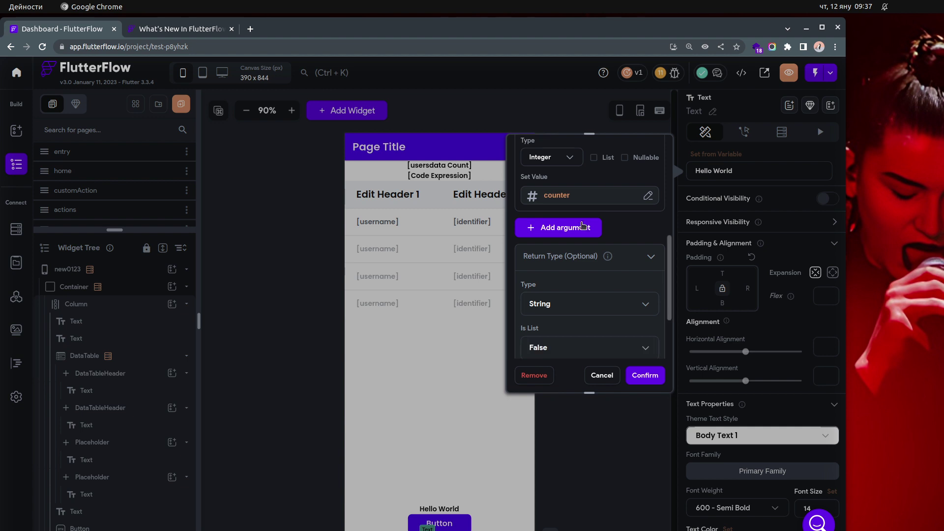
pyautogui.scroll(-1, 583, 229)
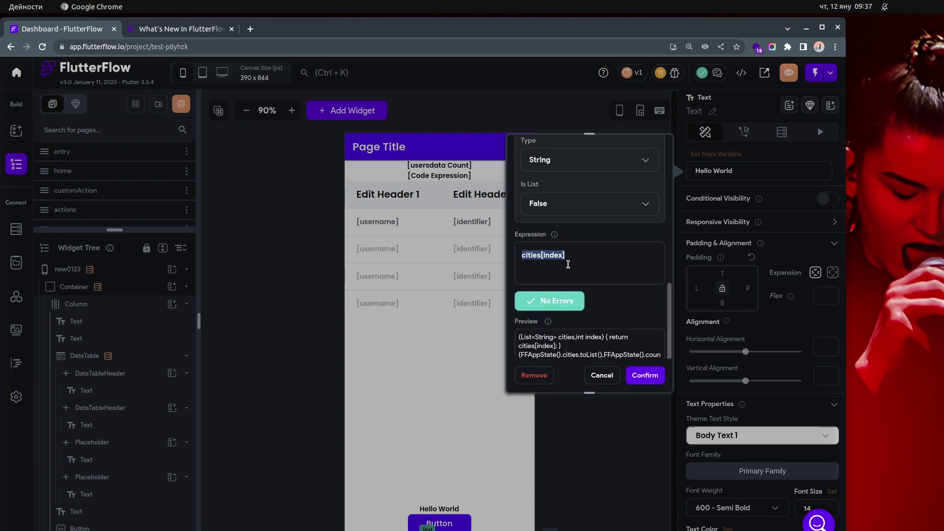
pyautogui.click(593, 256)
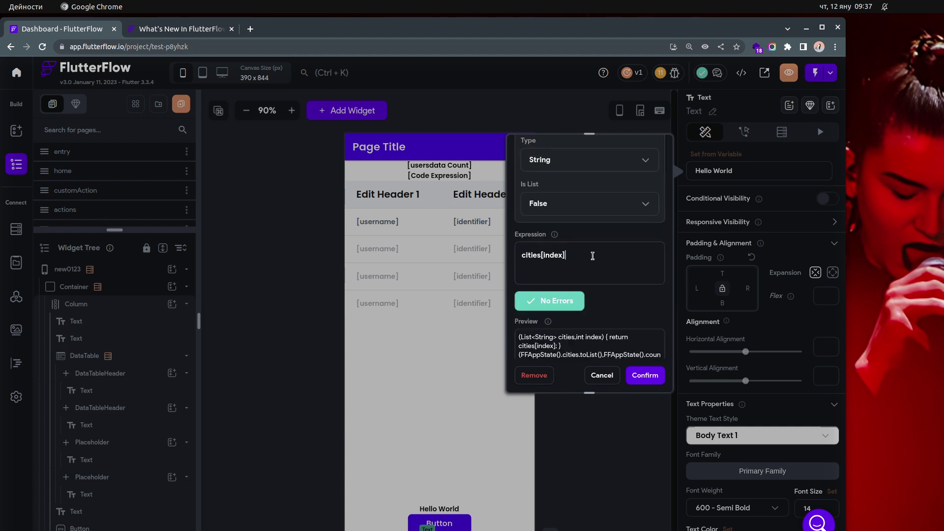
pyautogui.scroll(-1, 593, 255)
pyautogui.scroll(1, 601, 256)
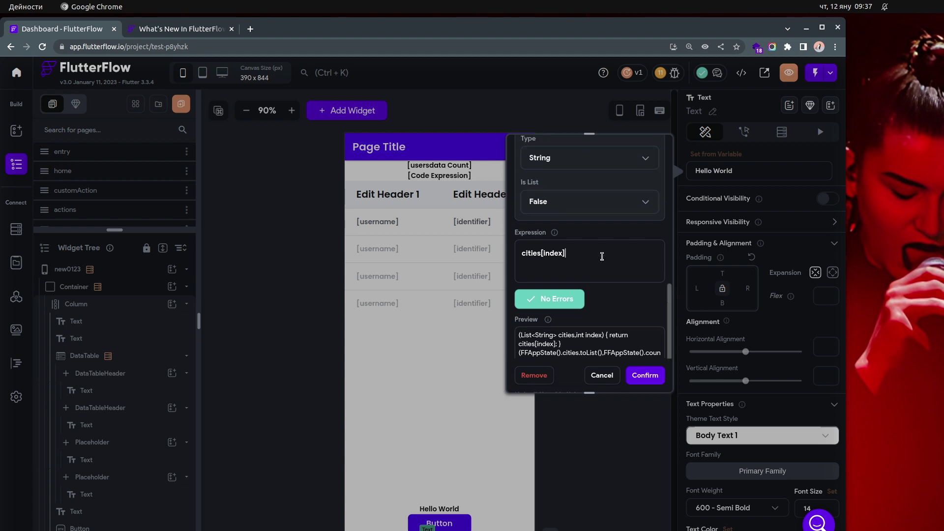
pyautogui.scroll(1, 602, 256)
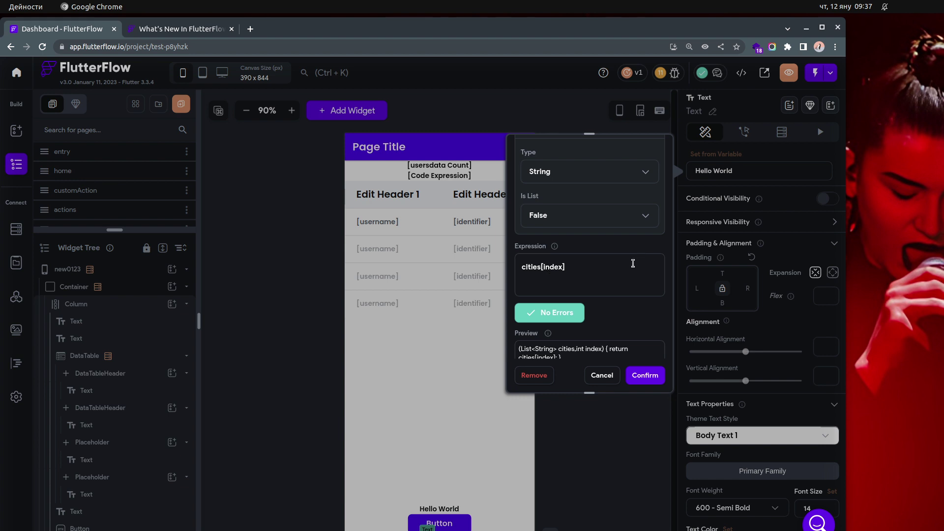
pyautogui.scroll(-1, 617, 267)
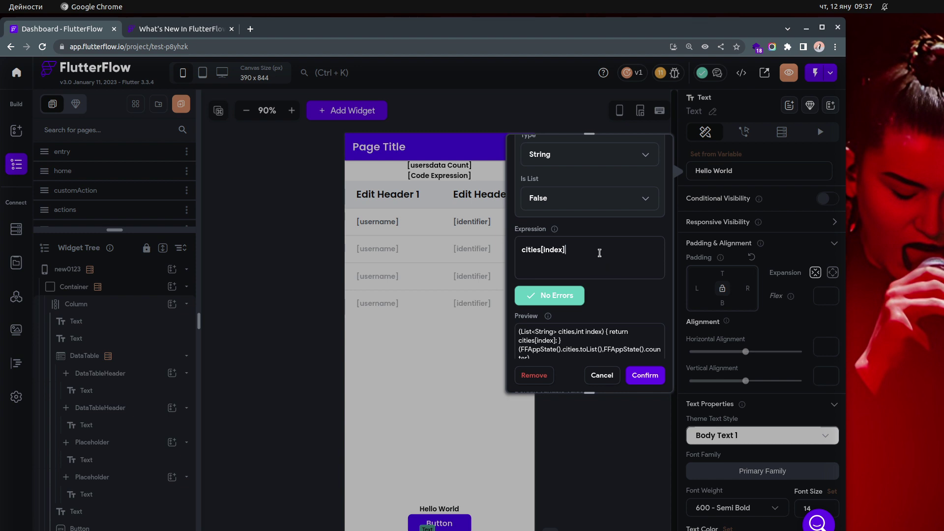
# Rename the first argument of the code expression to num1
pyautogui.scroll(3, 600, 253)
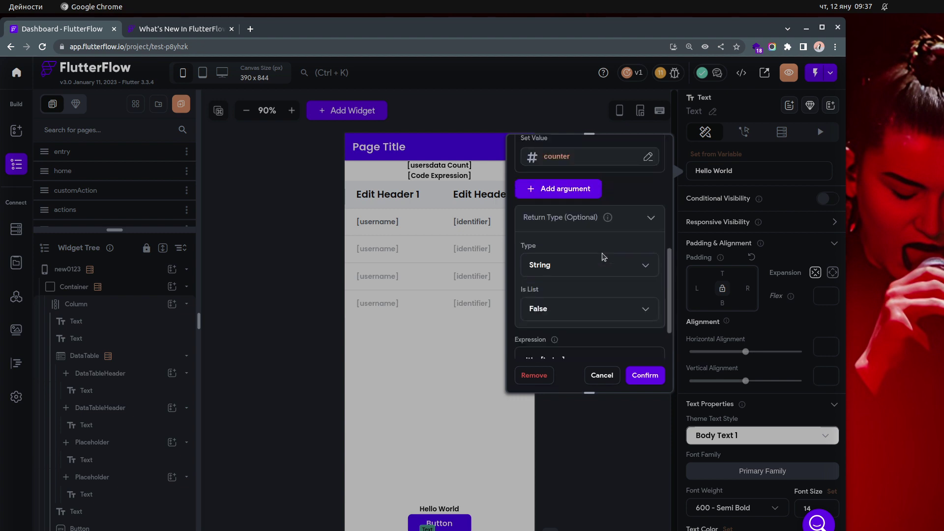
pyautogui.scroll(3, 604, 256)
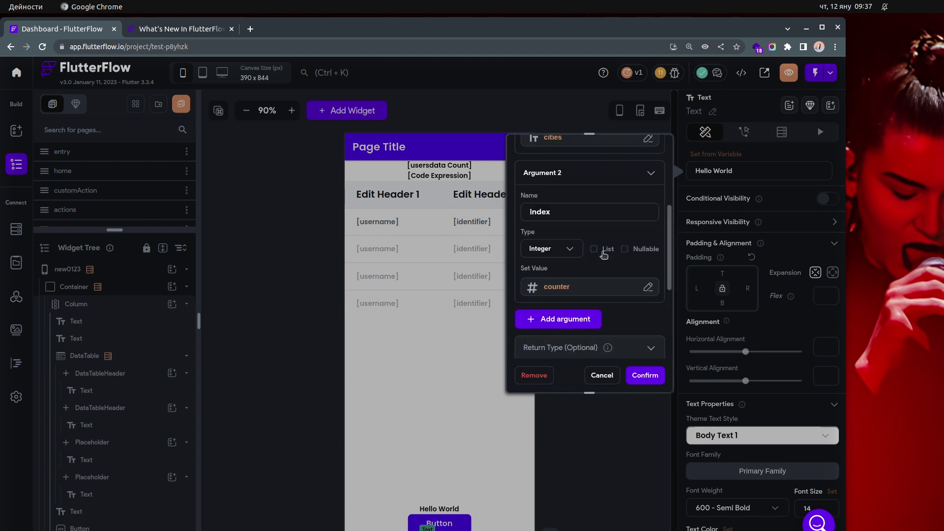
pyautogui.scroll(3, 604, 254)
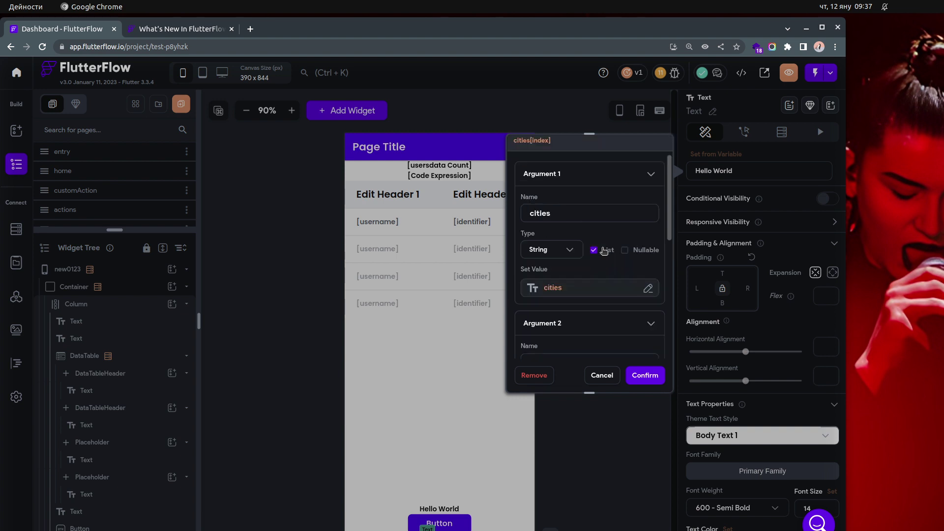
pyautogui.scroll(1, 604, 251)
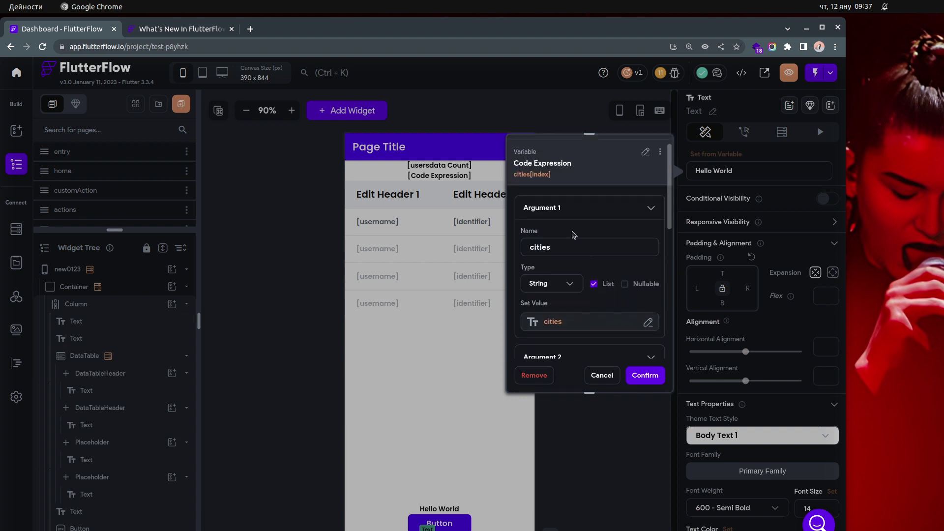
pyautogui.doubleClick(525, 248)
pyautogui.write('num')
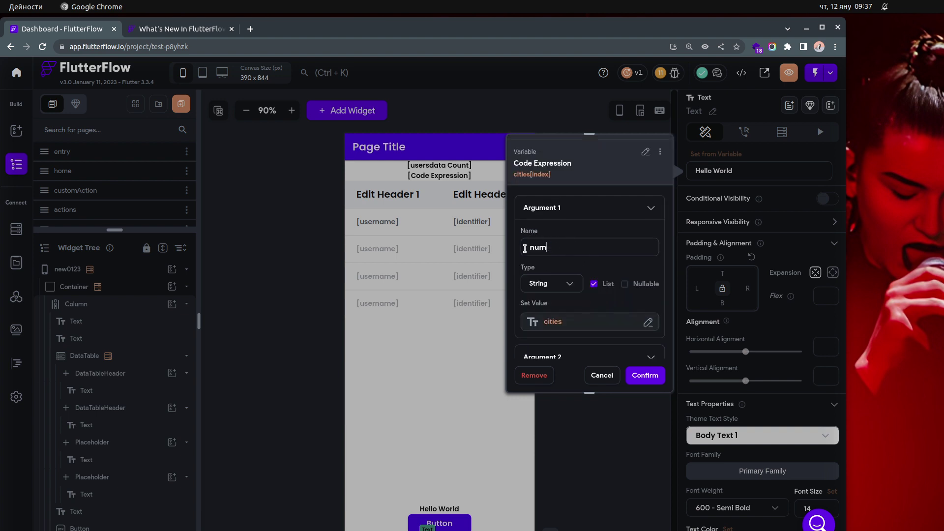
pyautogui.write('1')
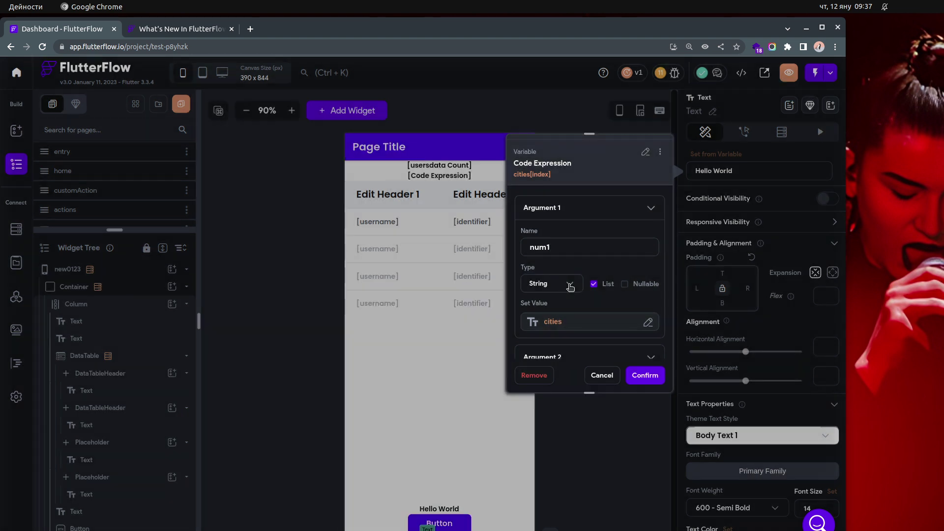
# Make num1 a non-list Integer assigned to counter, and change the expression to num1 + num2 with an Integer return type
pyautogui.click(570, 286)
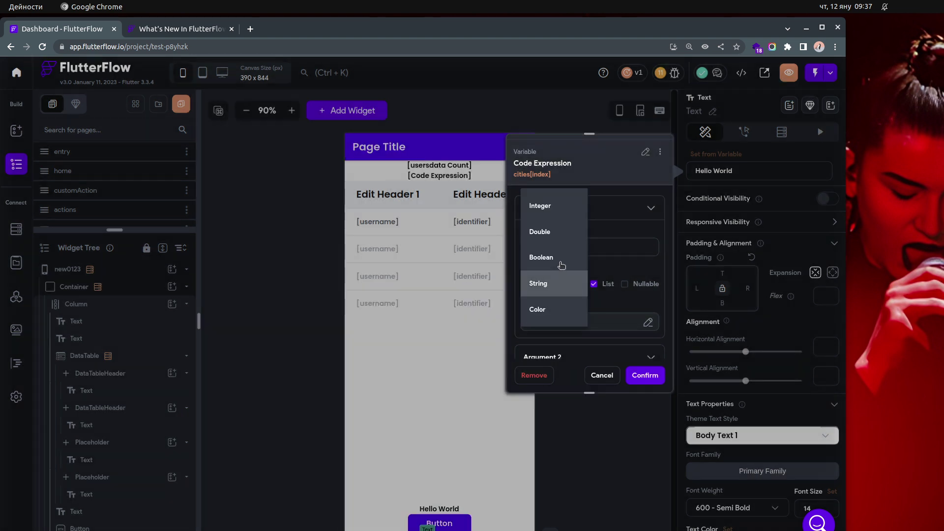
pyautogui.click(560, 207)
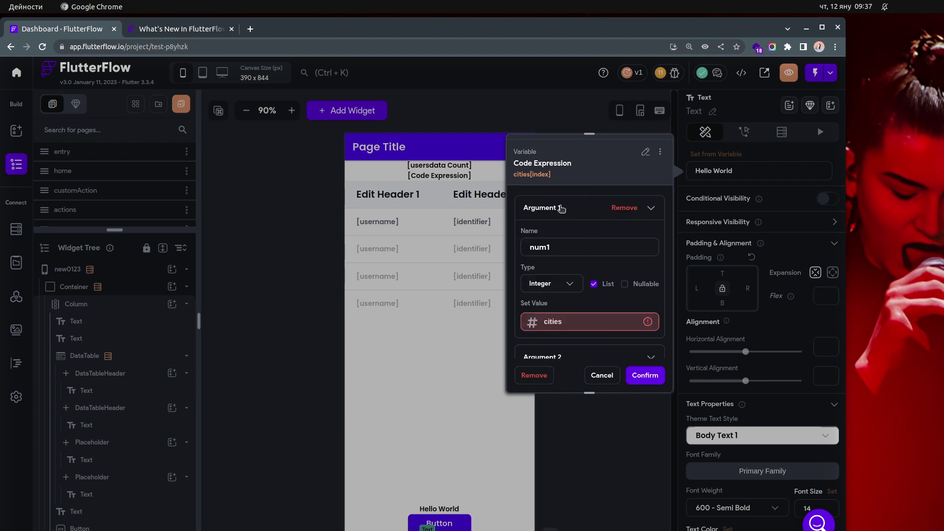
pyautogui.click(590, 322)
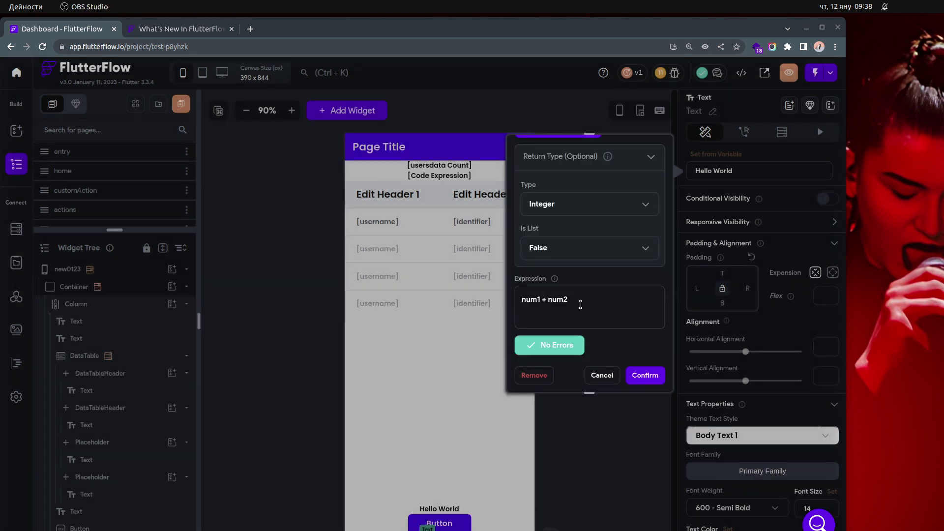
pyautogui.scroll(10, 581, 305)
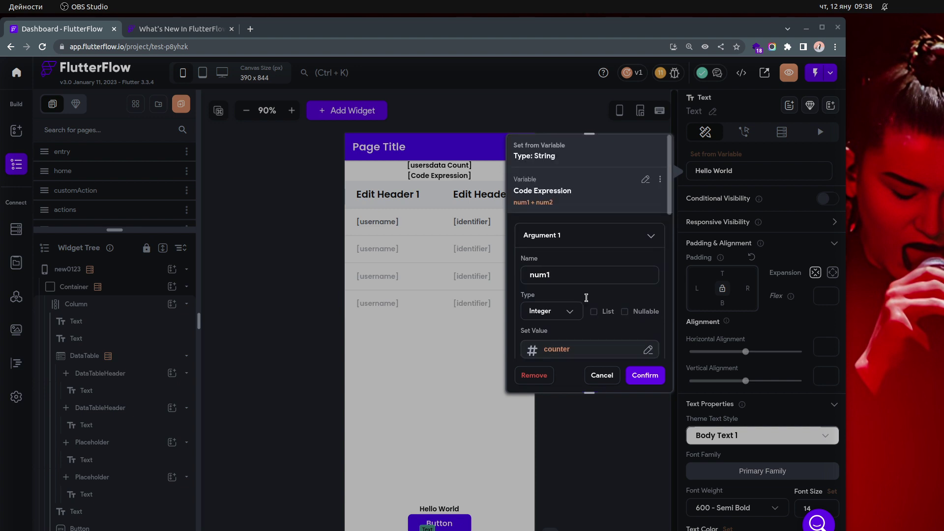
# Change the code expression to num1 - num2
pyautogui.scroll(-1, 586, 297)
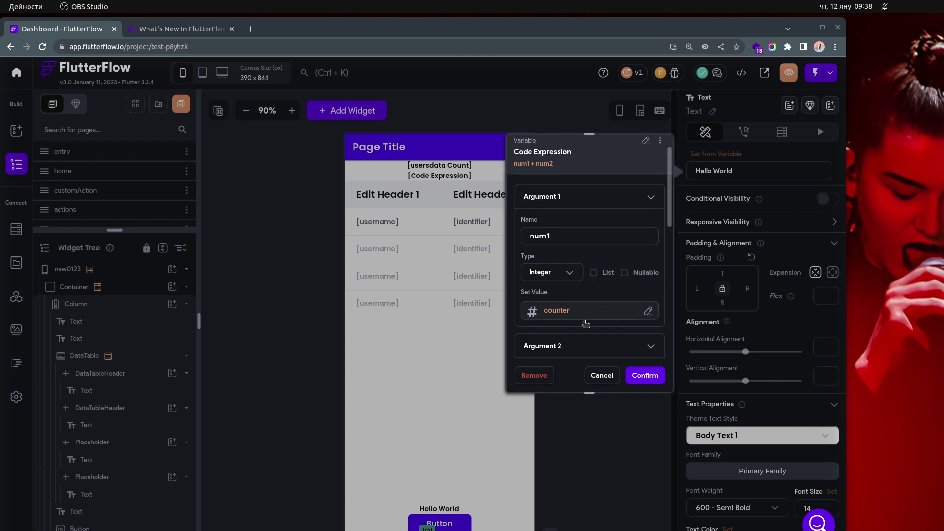
pyautogui.scroll(-4, 598, 295)
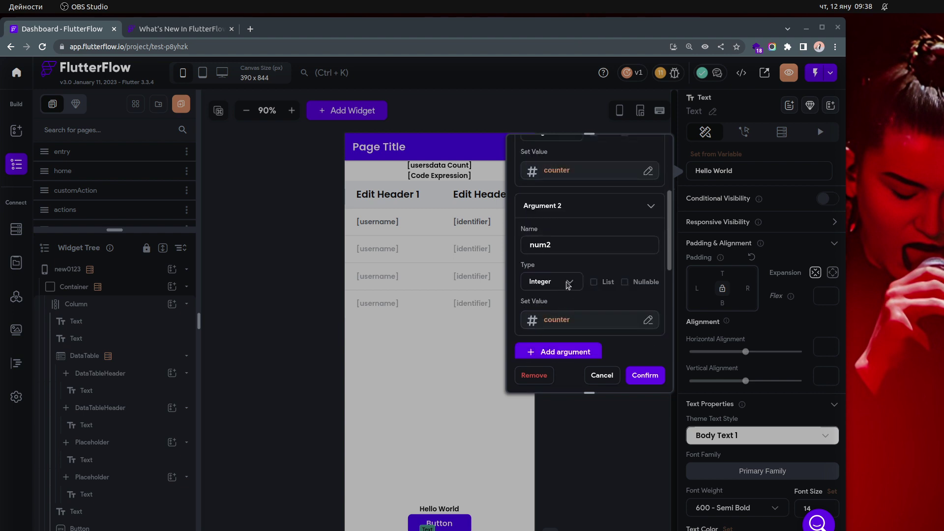
pyautogui.scroll(-1, 574, 309)
pyautogui.scroll(-5, 574, 309)
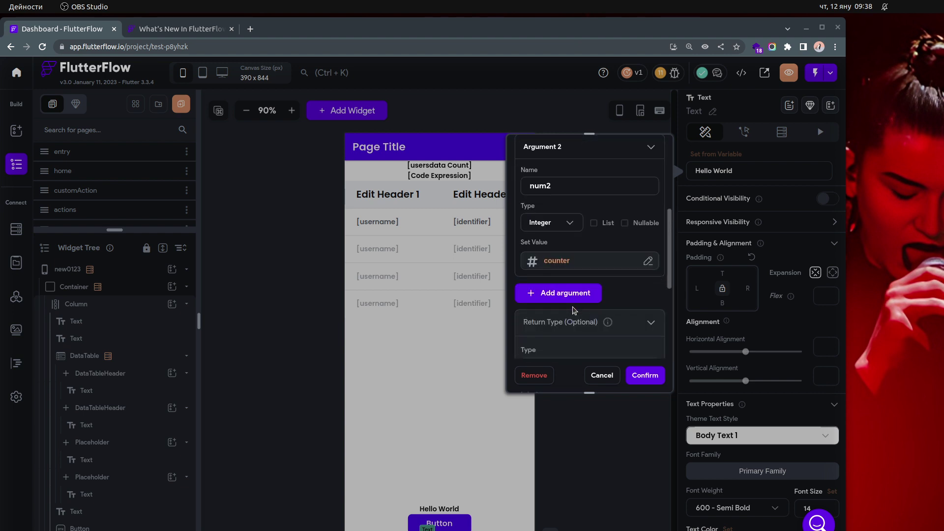
pyautogui.scroll(-1, 576, 280)
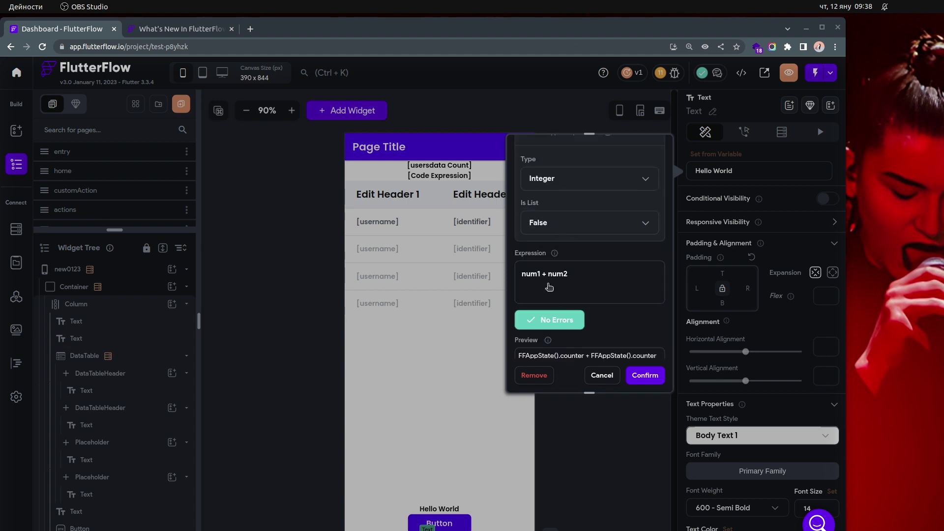
pyautogui.click(587, 273)
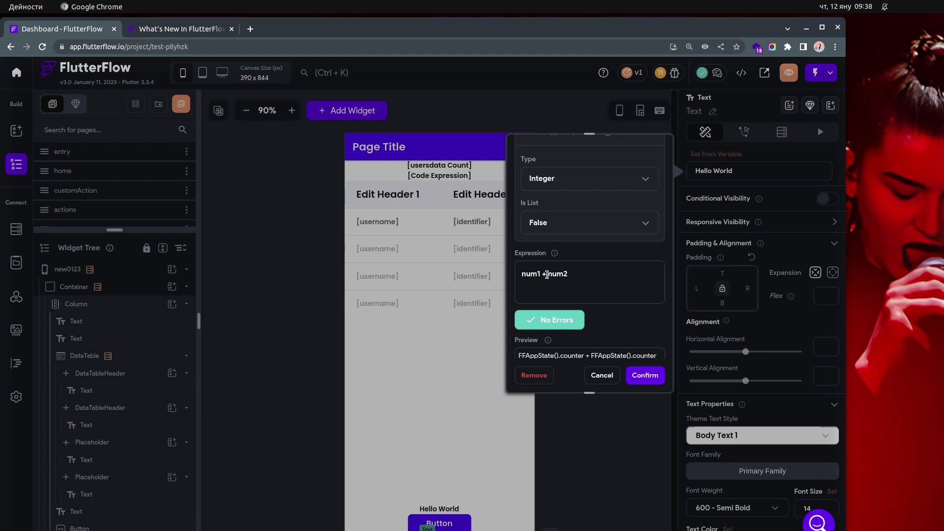
pyautogui.doubleClick(544, 274)
pyautogui.write('-')
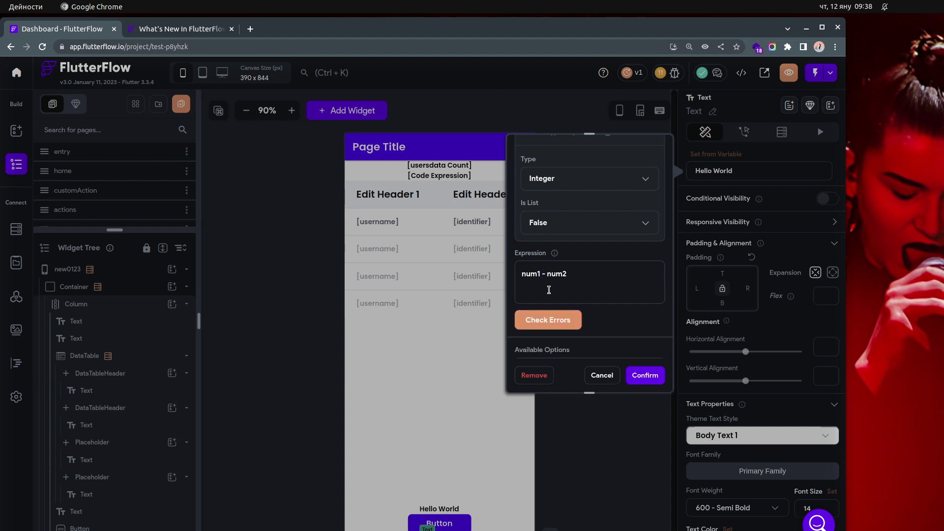
pyautogui.press('BackSpace')
pyautogui.write('-')
pyautogui.press('BackSpace')
# Check the num1 - num2 expression for errors and confirm it as the Text widget's value
pyautogui.scroll(10, 584, 280)
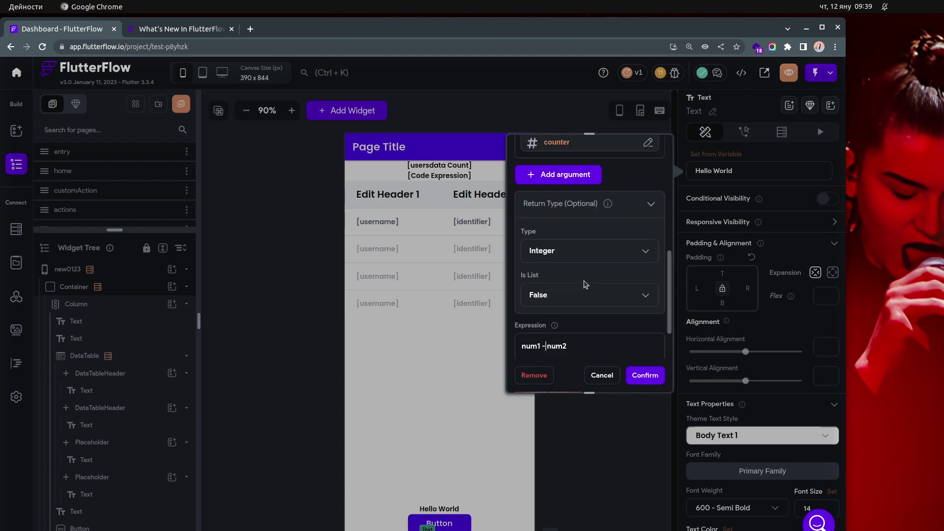
pyautogui.scroll(2, 570, 279)
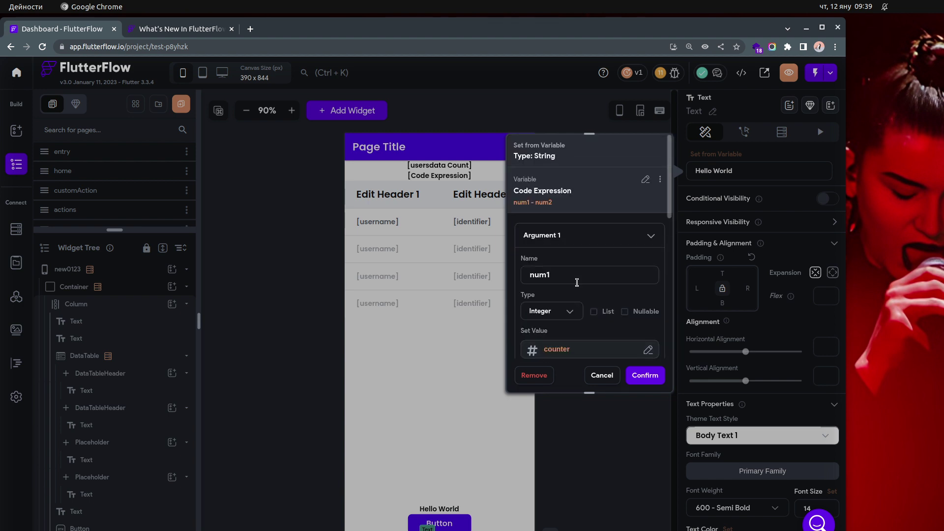
pyautogui.scroll(-6, 575, 282)
pyautogui.scroll(-5, 585, 290)
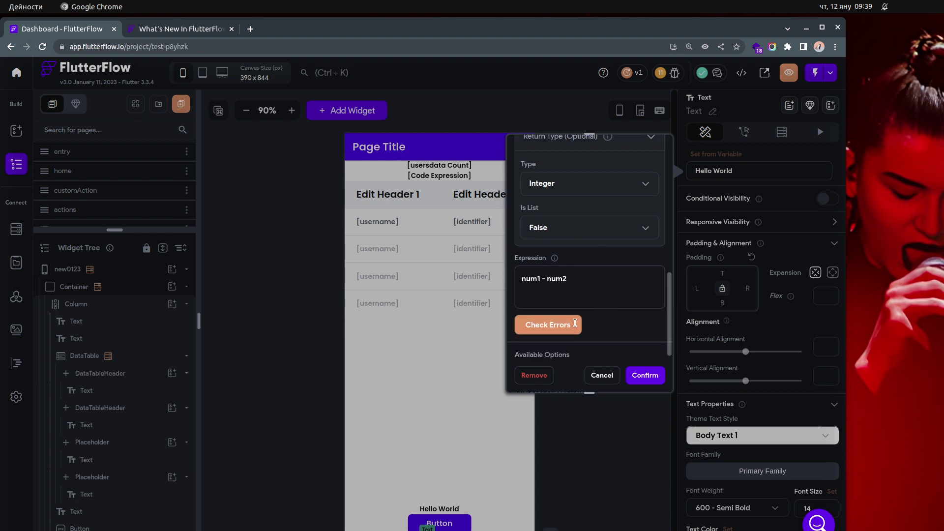
pyautogui.click(570, 326)
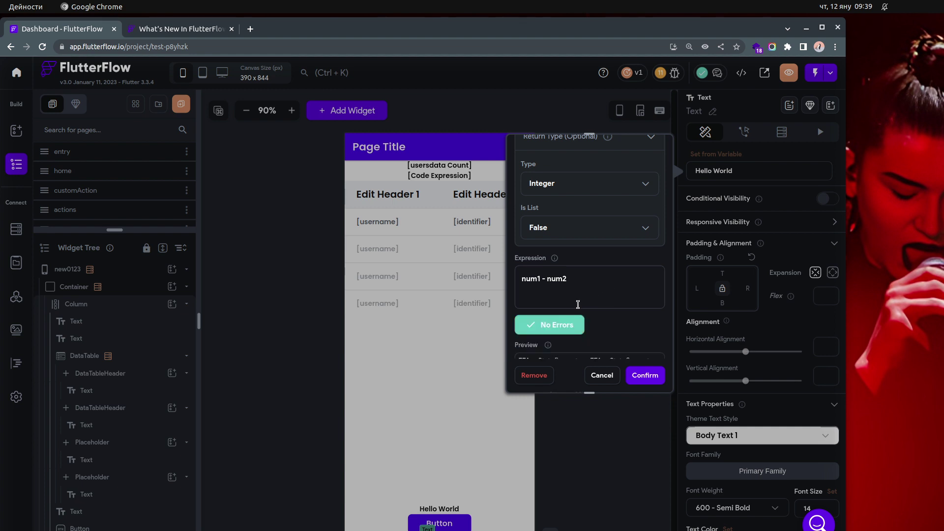
pyautogui.scroll(-2, 619, 330)
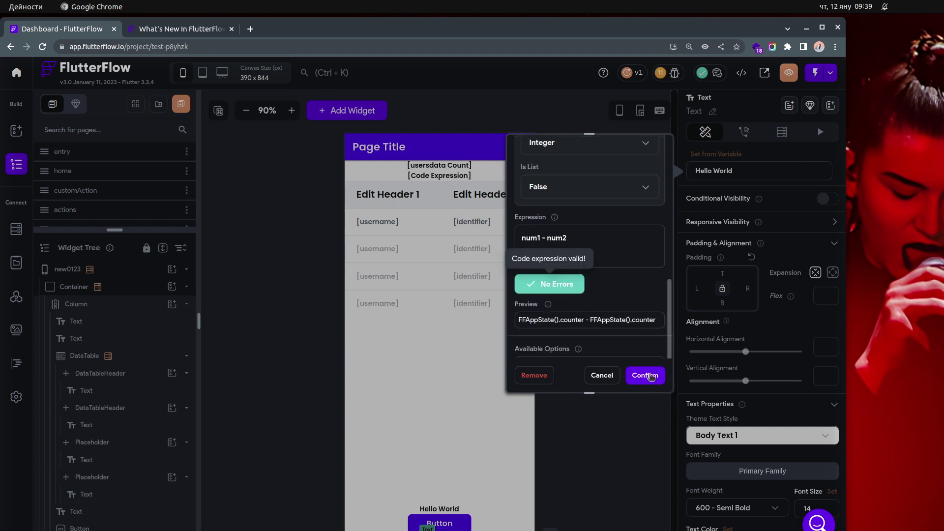
pyautogui.click(647, 377)
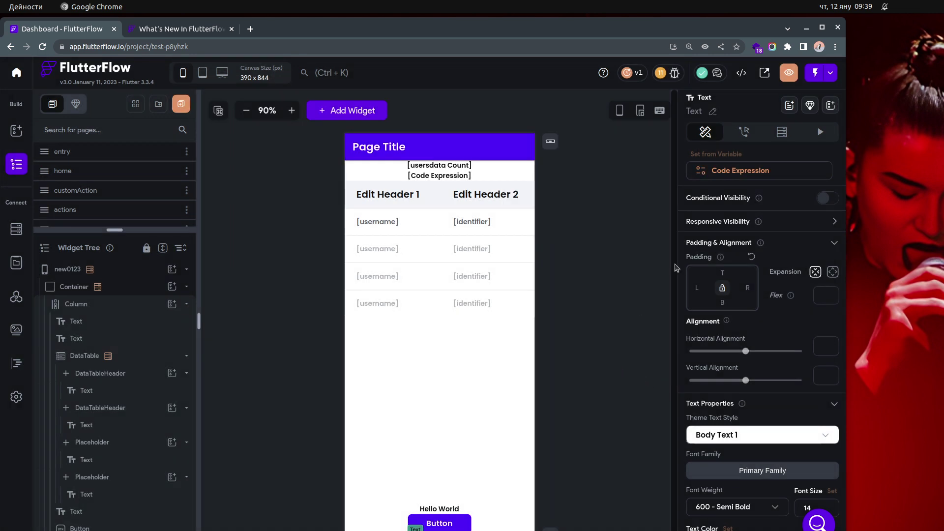
# Reopen the Text widget's code expression and review its arguments, expression, preview and formatting options without changing anything
pyautogui.click(756, 175)
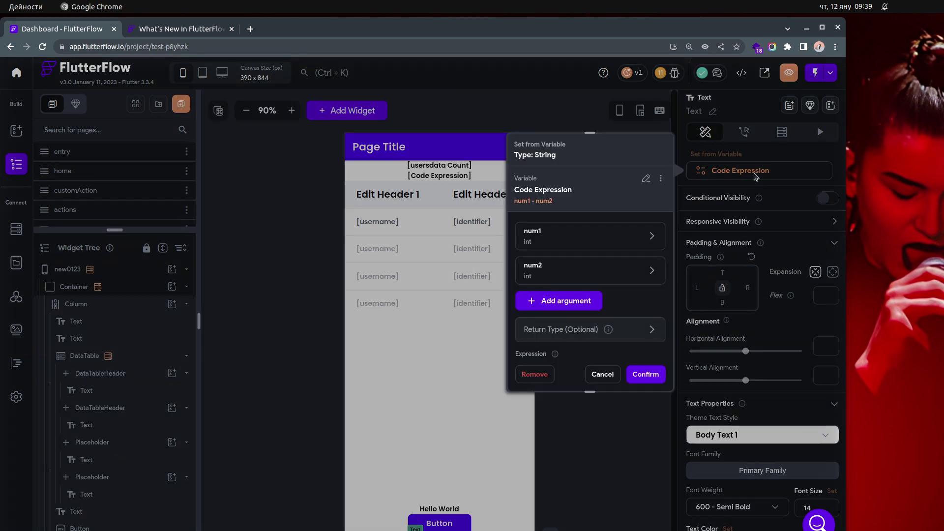
pyautogui.scroll(-1, 611, 266)
pyautogui.scroll(-6, 611, 266)
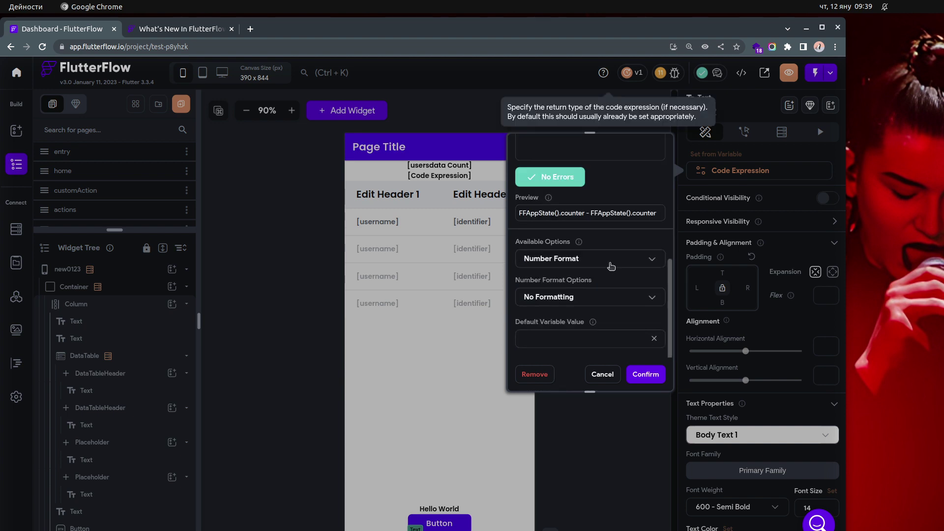
pyautogui.scroll(7, 611, 266)
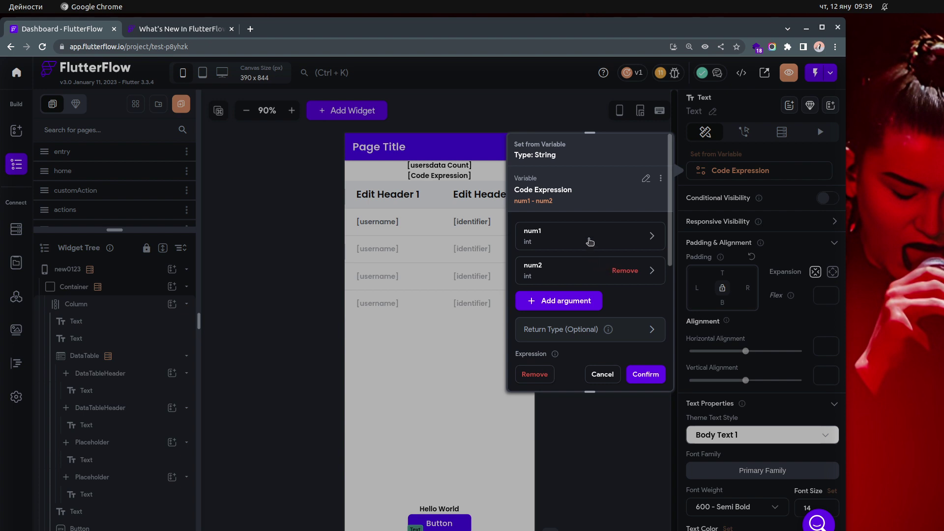
pyautogui.scroll(-4, 592, 296)
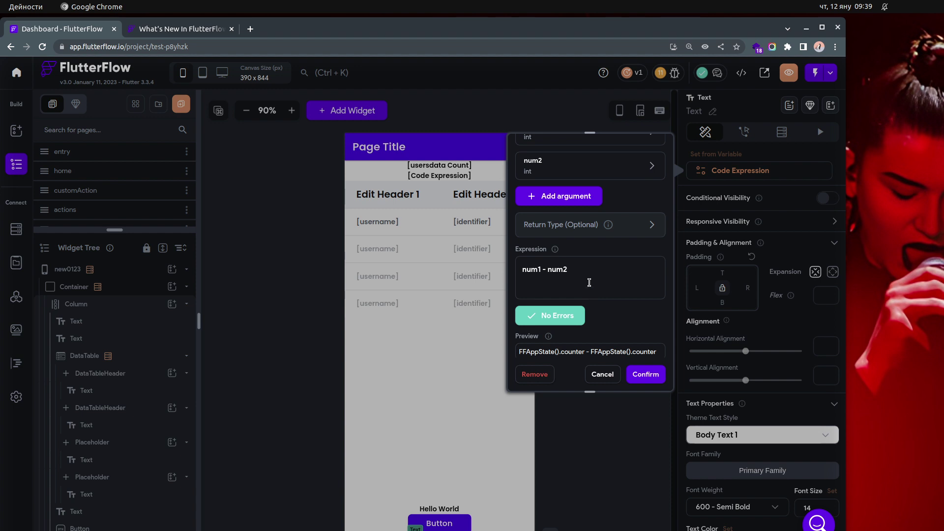
pyautogui.click(603, 375)
# Switch to the text editor and highlight the DataTable Widget line in the feature list
pyautogui.hotkey('alt', 'Tab')
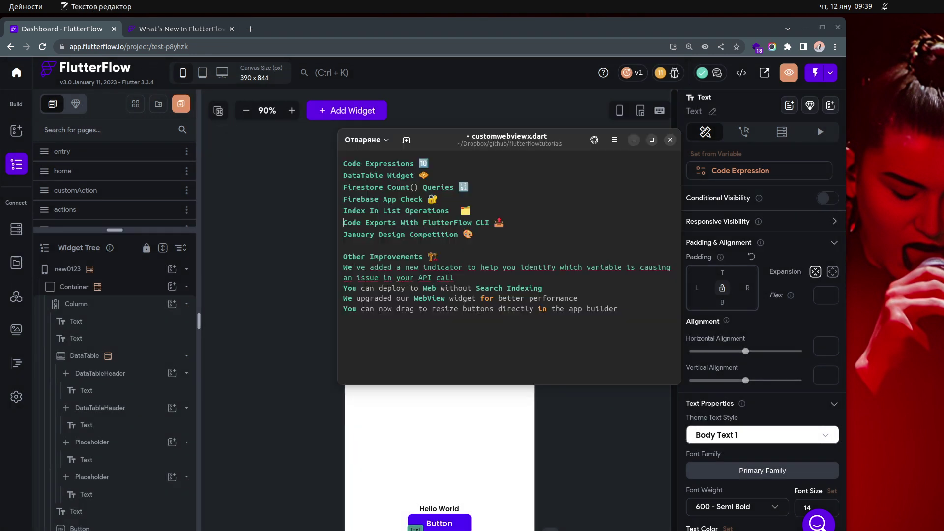
pyautogui.doubleClick(369, 175)
pyautogui.tripleClick(370, 176)
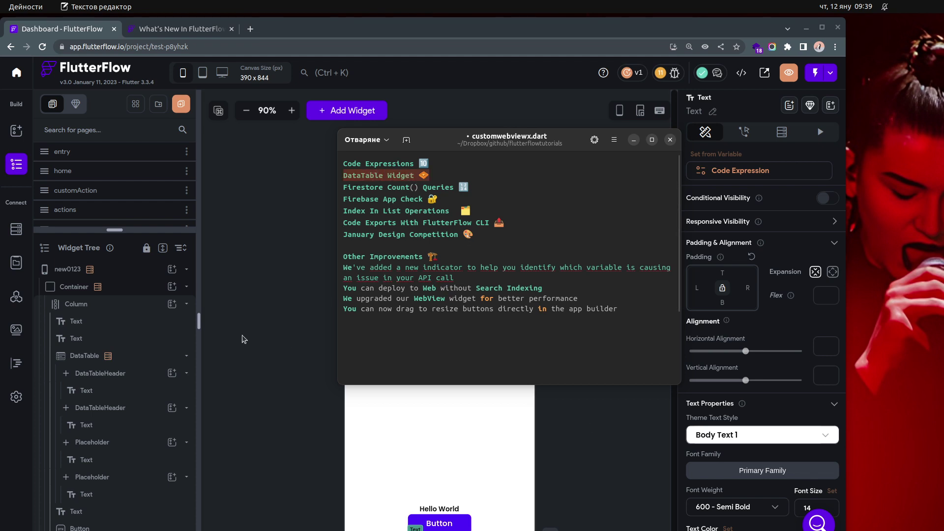
# Switch back to FlutterFlow and look up the DataTable element for the Container by searching for "dat"
pyautogui.click(172, 287)
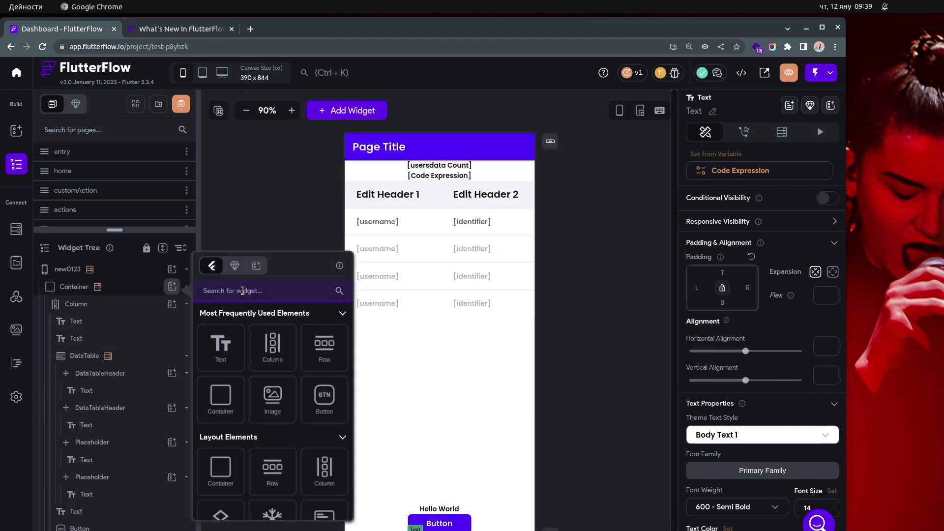
pyautogui.click(243, 292)
pyautogui.write('dat')
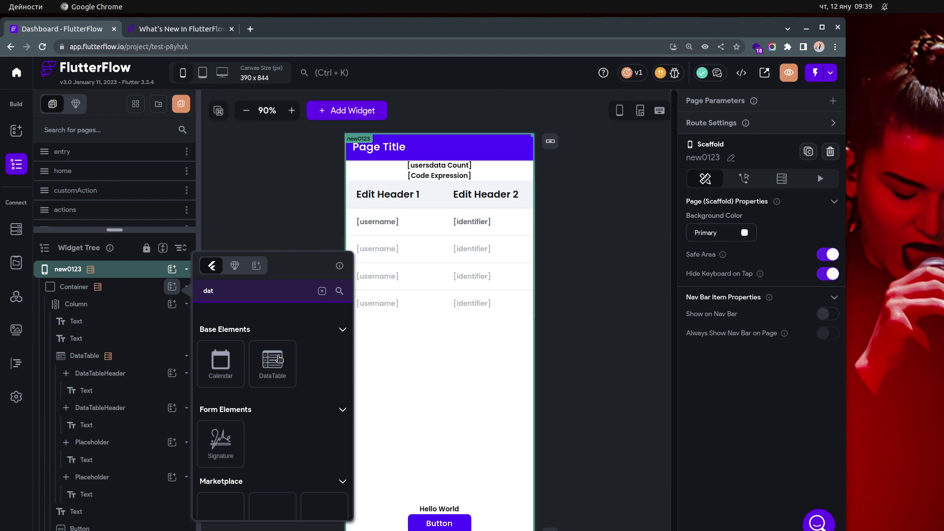
pyautogui.click(295, 227)
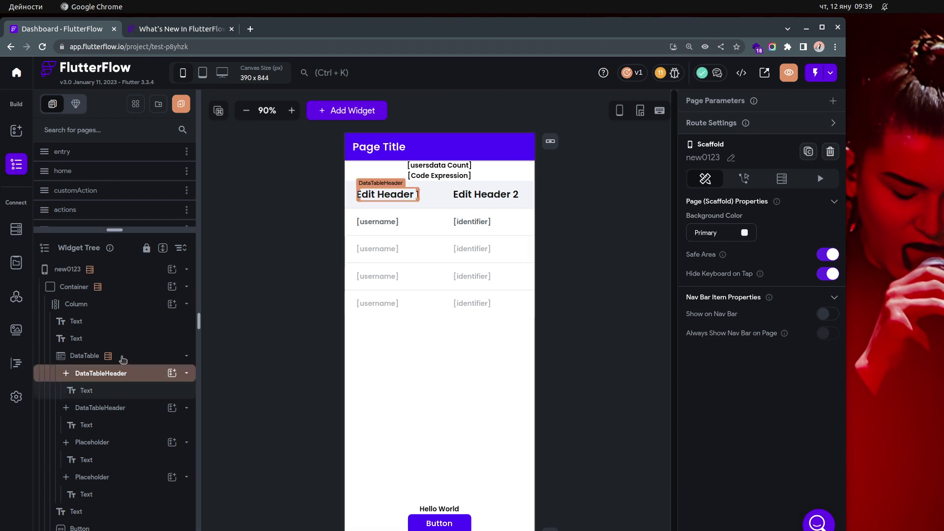
# Inspect the properties of the DataTable, both of its headers and the first header's text
pyautogui.click(125, 359)
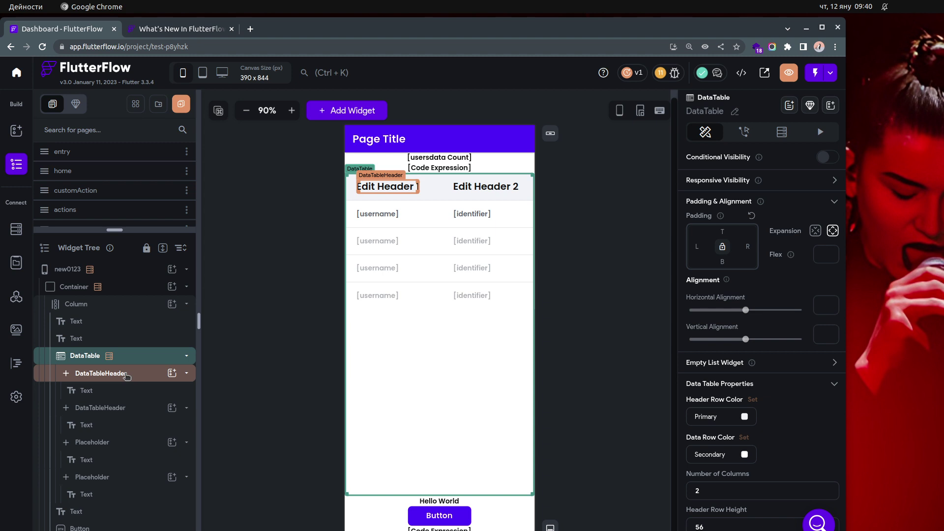
pyautogui.click(127, 375)
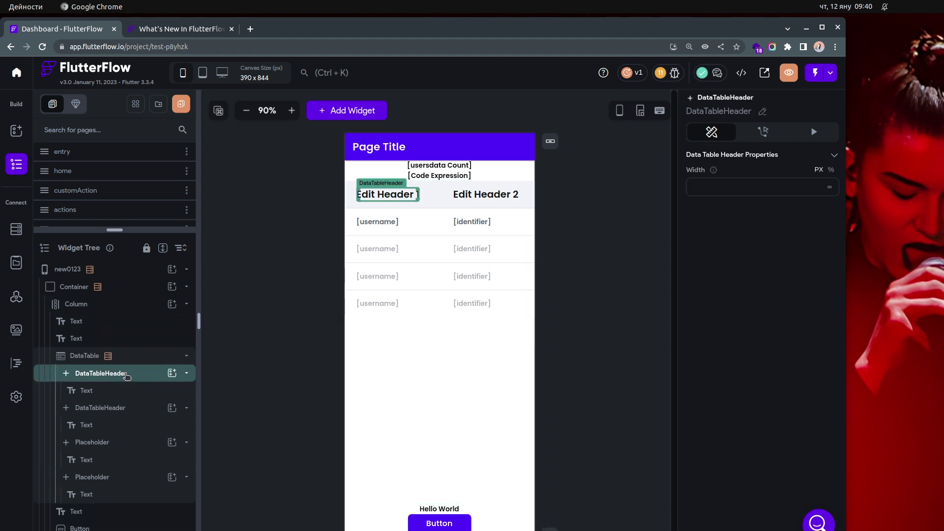
pyautogui.click(129, 408)
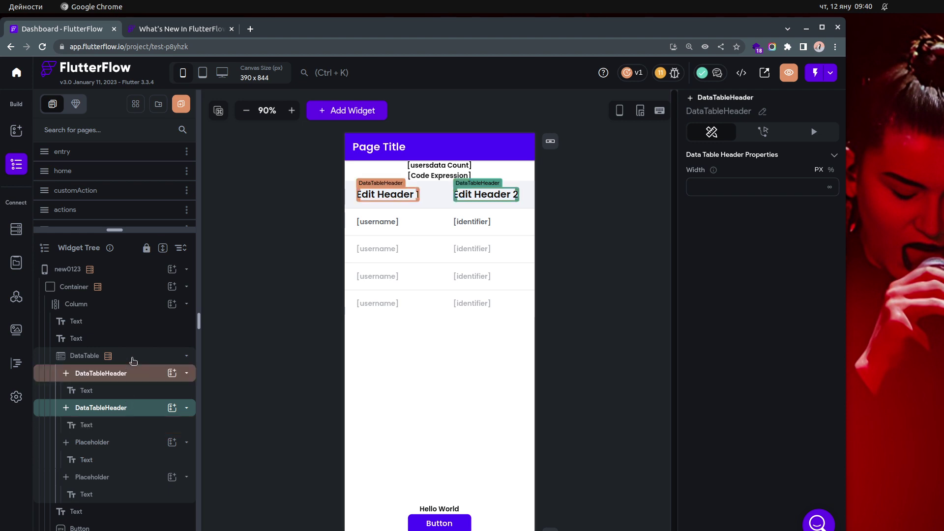
pyautogui.click(129, 390)
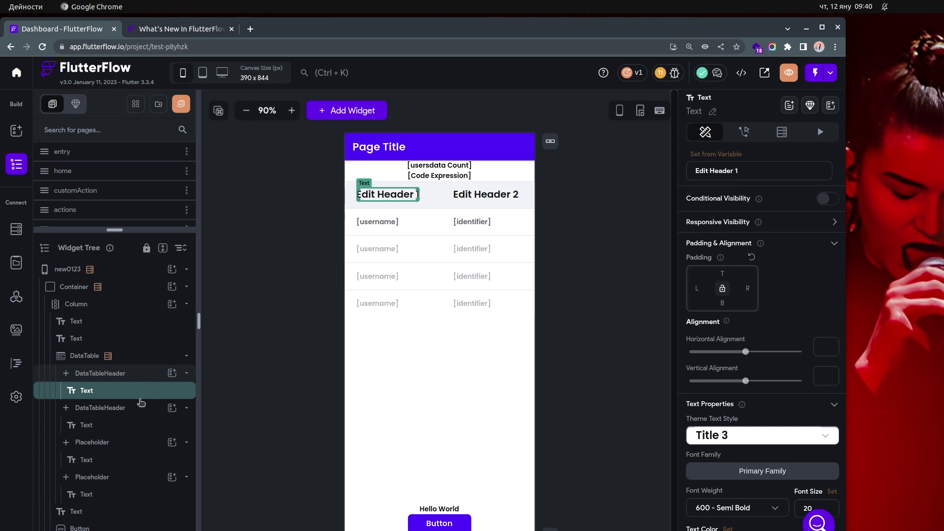
# Examine the DataTable's backend query settings and close them unchanged
pyautogui.click(132, 359)
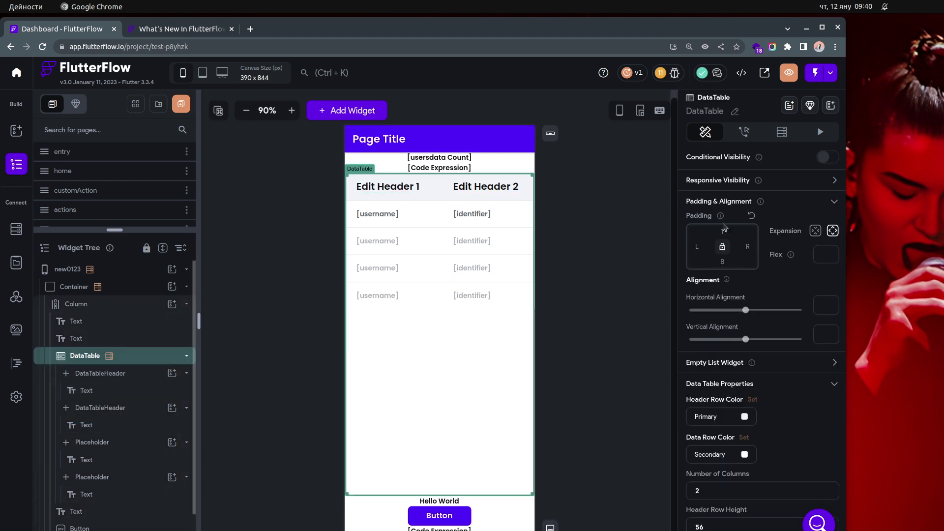
pyautogui.click(783, 136)
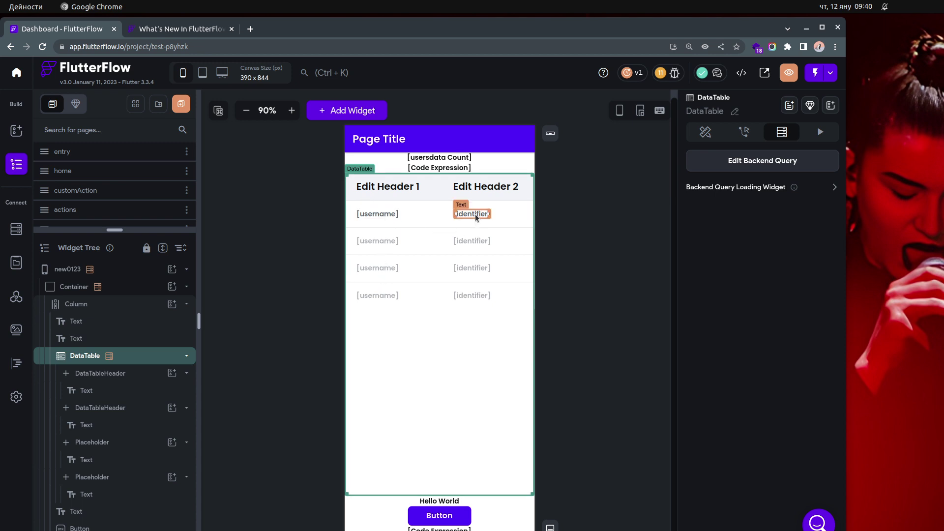
pyautogui.click(780, 164)
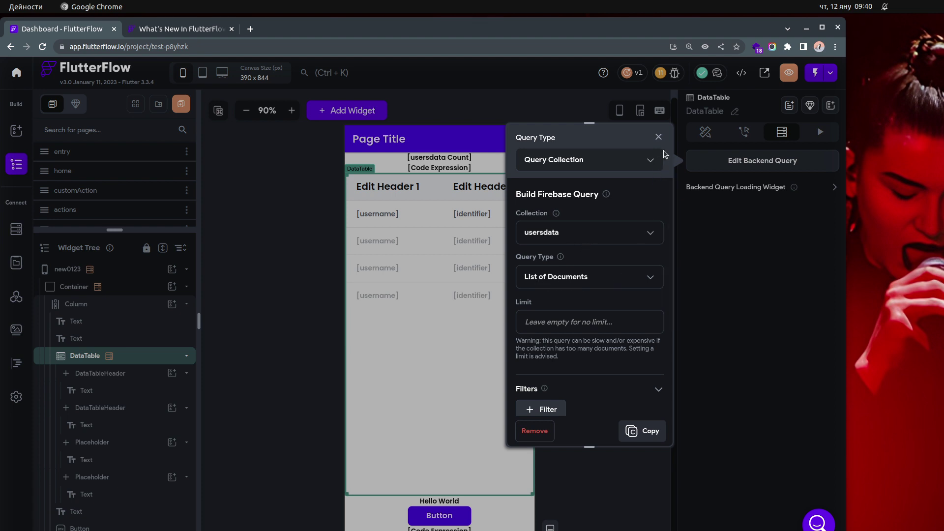
pyautogui.click(659, 139)
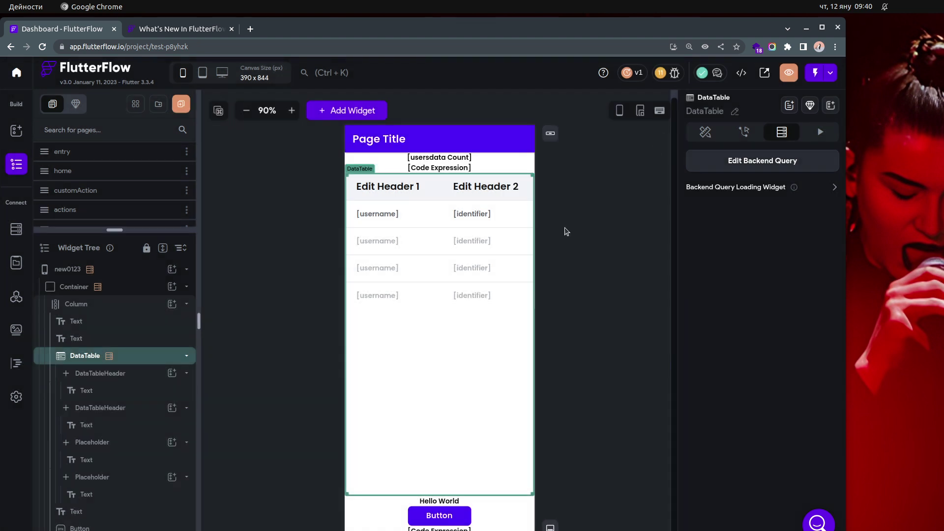
# Inspect the second header's text and the variable binding of the first placeholder's text, leaving both unchanged
pyautogui.click(117, 427)
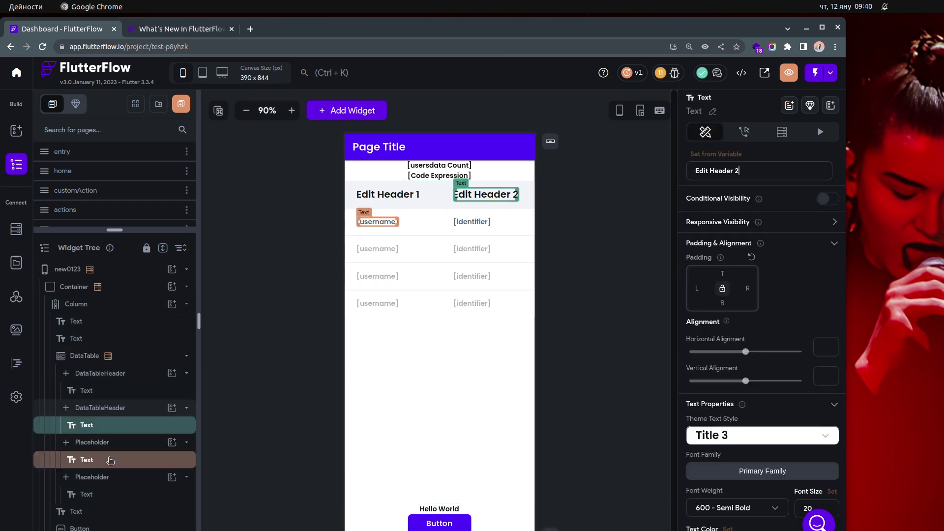
pyautogui.click(117, 461)
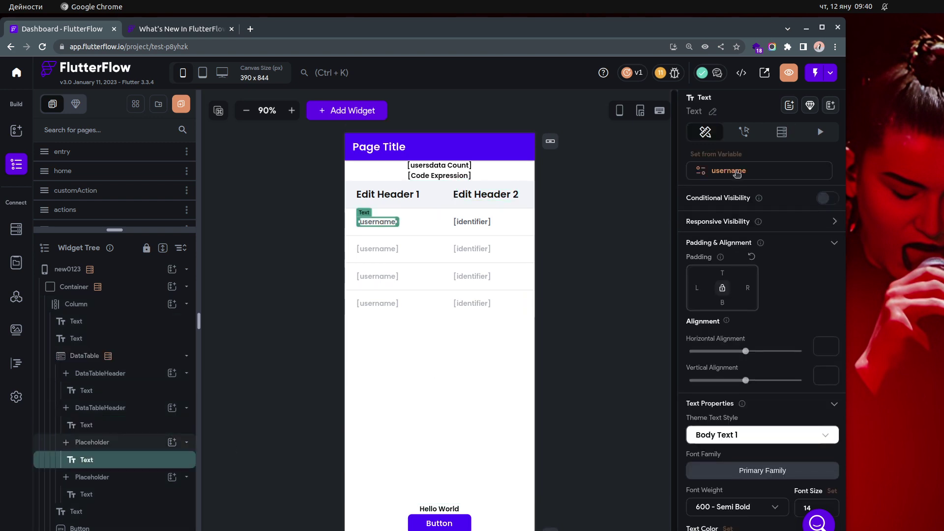
pyautogui.click(737, 174)
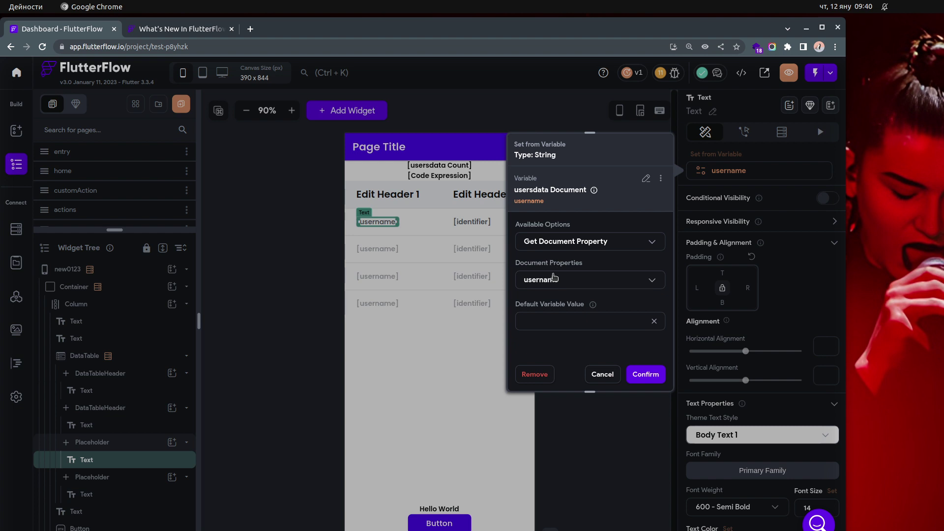
pyautogui.click(601, 376)
pyautogui.click(595, 353)
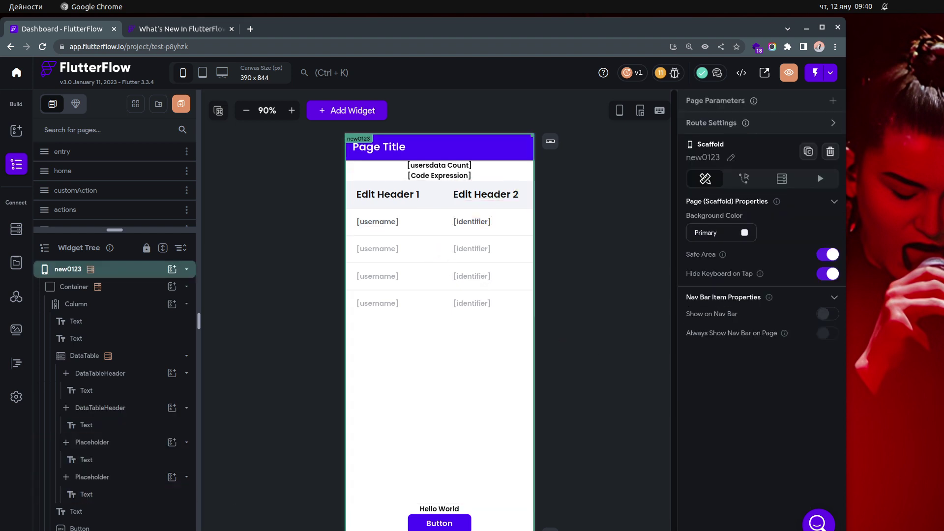
# Switch to the text editor and highlight the Firestore Count() Queries line in the feature list
pyautogui.hotkey('alt', 'Tab')
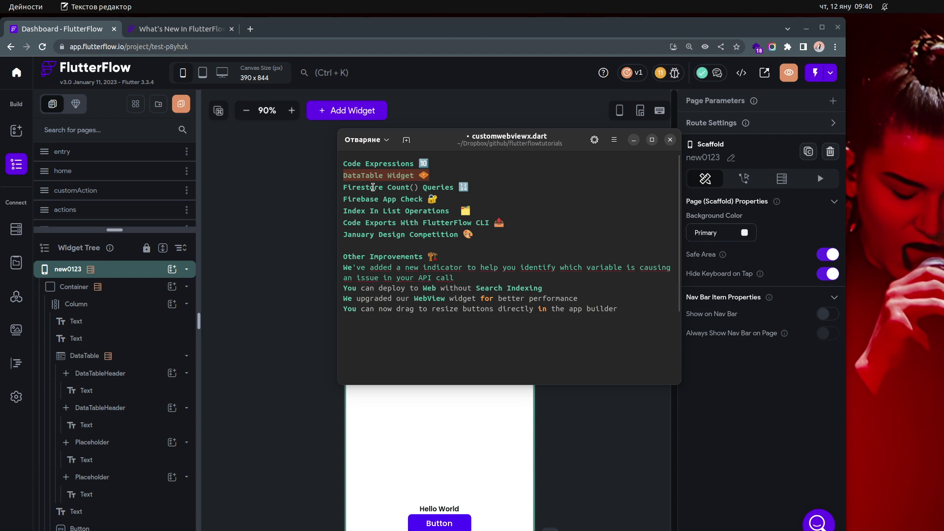
pyautogui.tripleClick(373, 187)
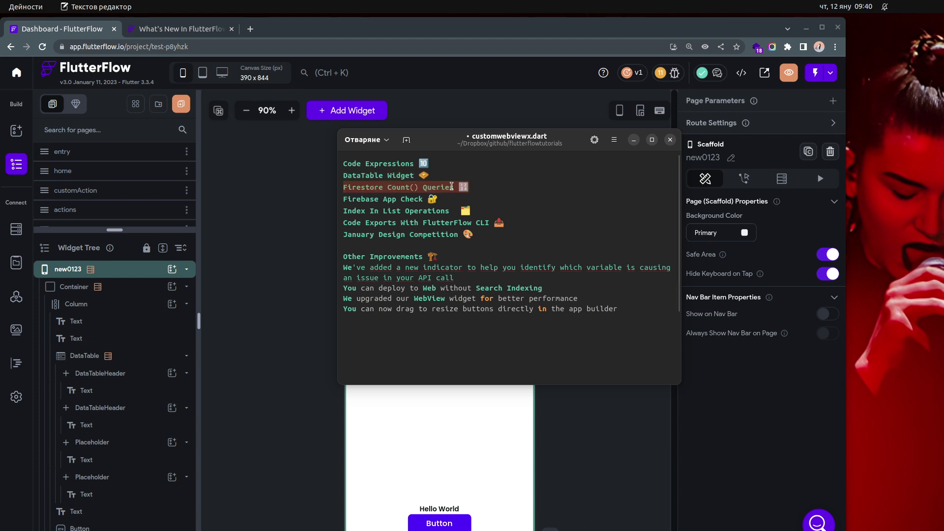
# Try binding the usersdata Count text at the top of the page to usersdata Documents with the Number of Items option
pyautogui.click(634, 139)
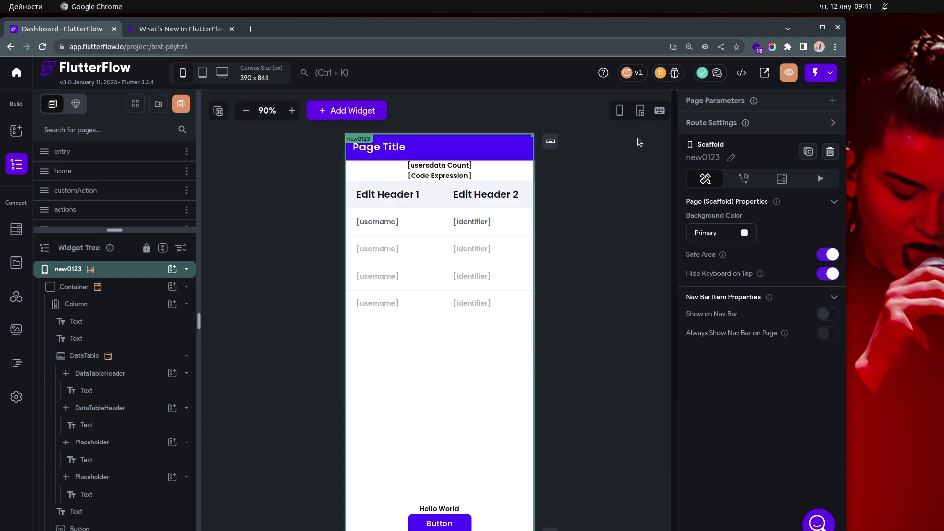
pyautogui.click(452, 168)
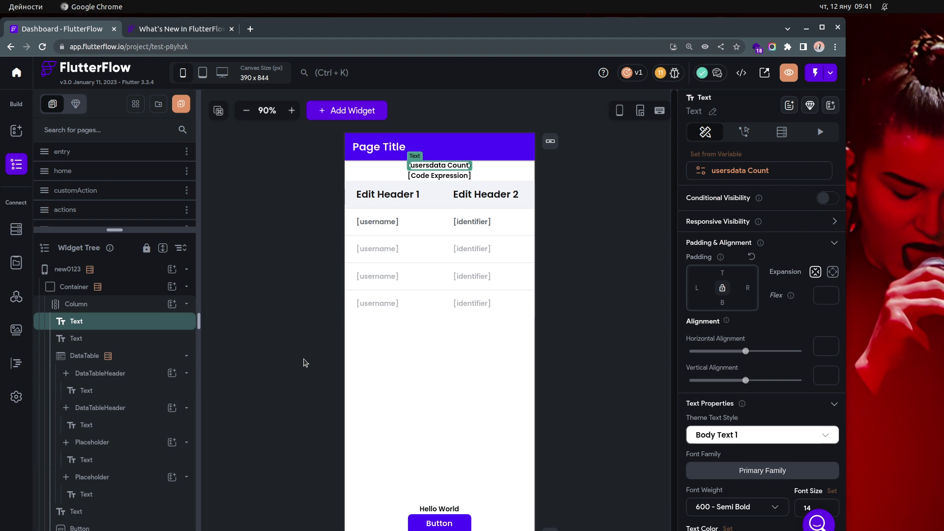
pyautogui.moveTo(98, 289)
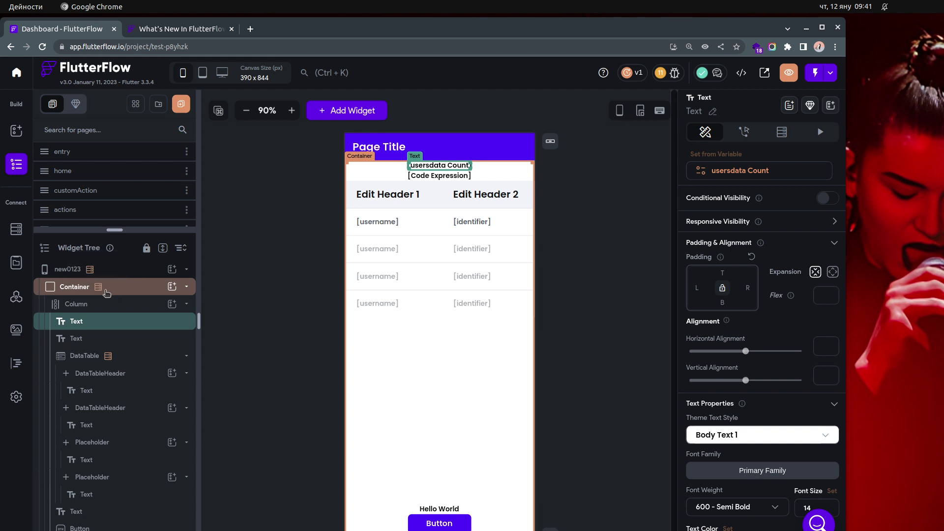
pyautogui.click(750, 172)
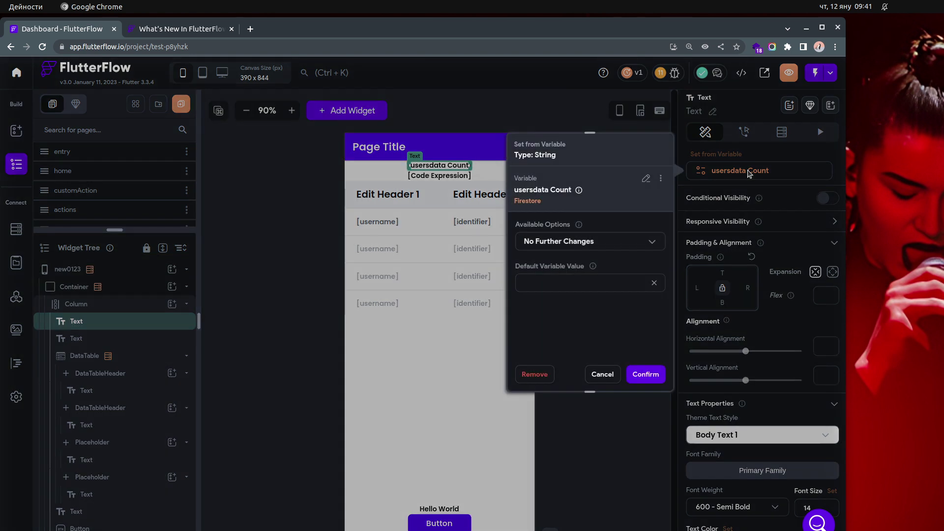
pyautogui.click(646, 181)
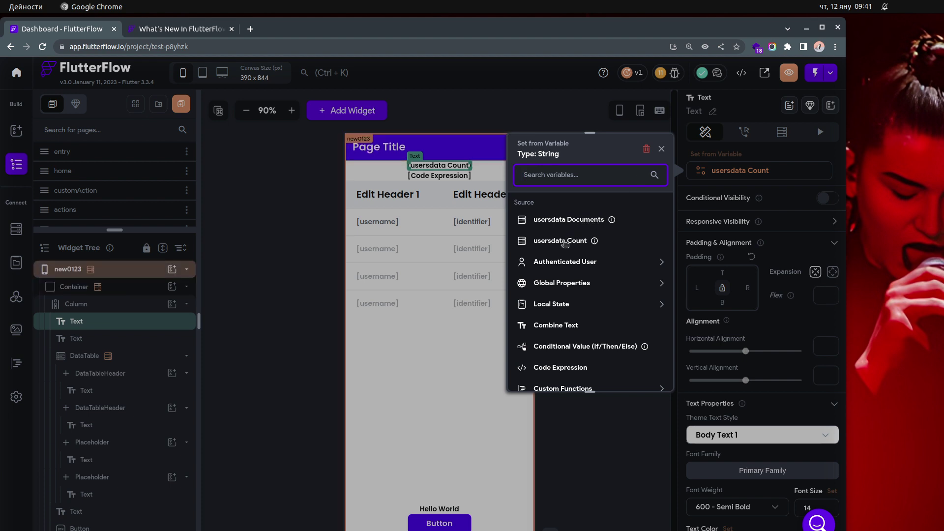
pyautogui.click(583, 222)
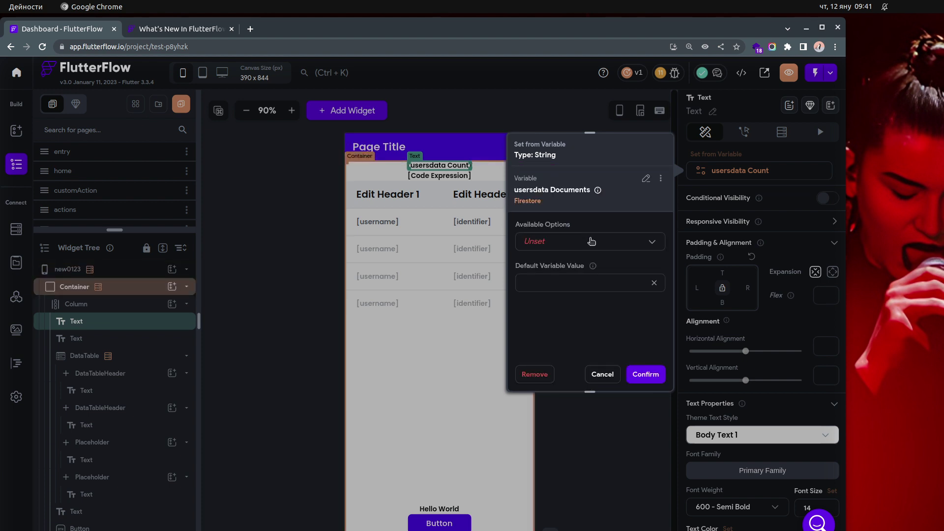
pyautogui.click(591, 241)
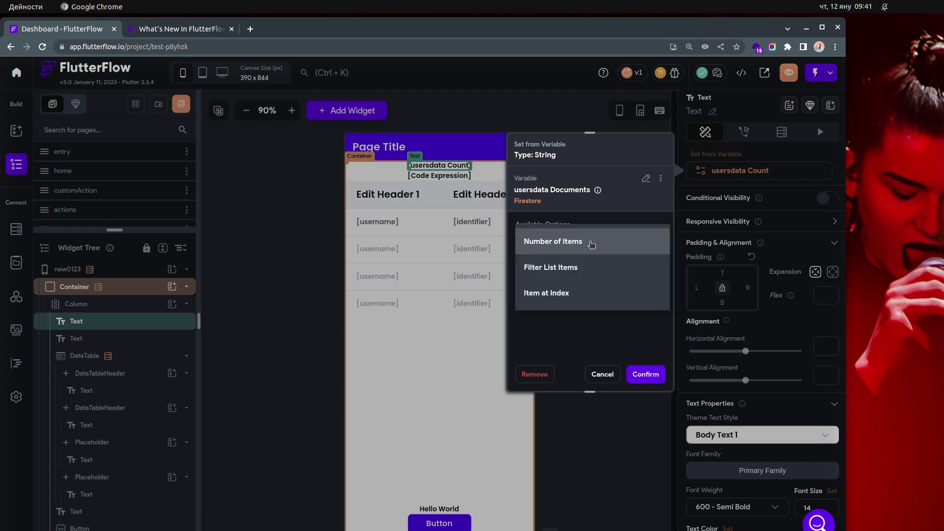
pyautogui.click(600, 241)
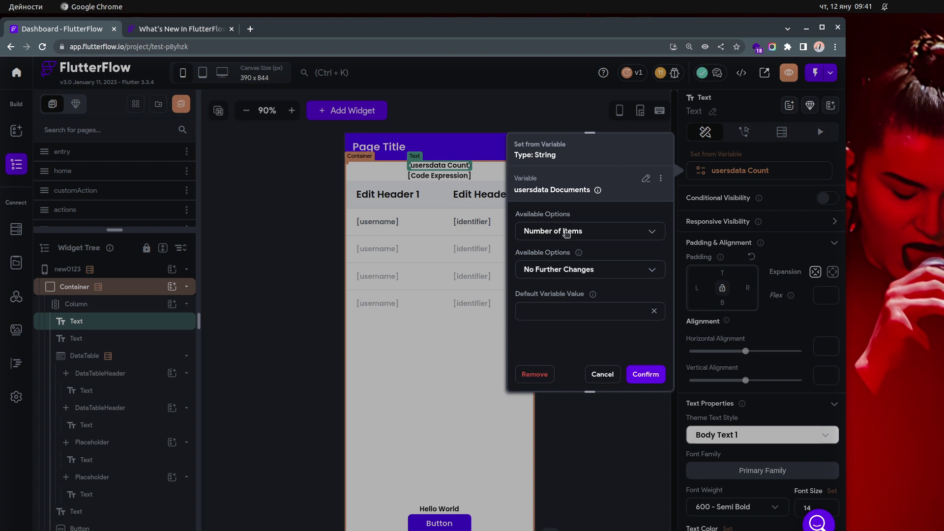
pyautogui.click(634, 377)
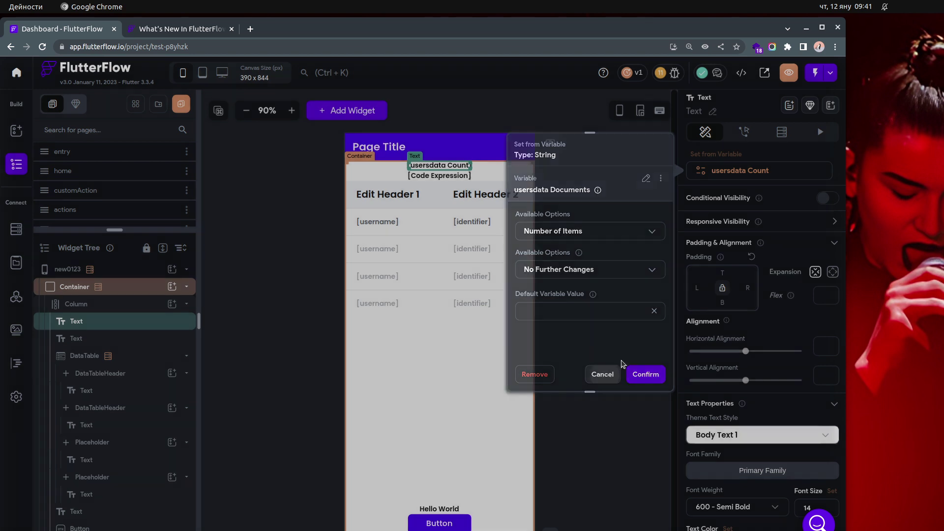
# Examine the new0123 page's backend query and its query type options, keeping Count on the usersdata collection
pyautogui.click(762, 170)
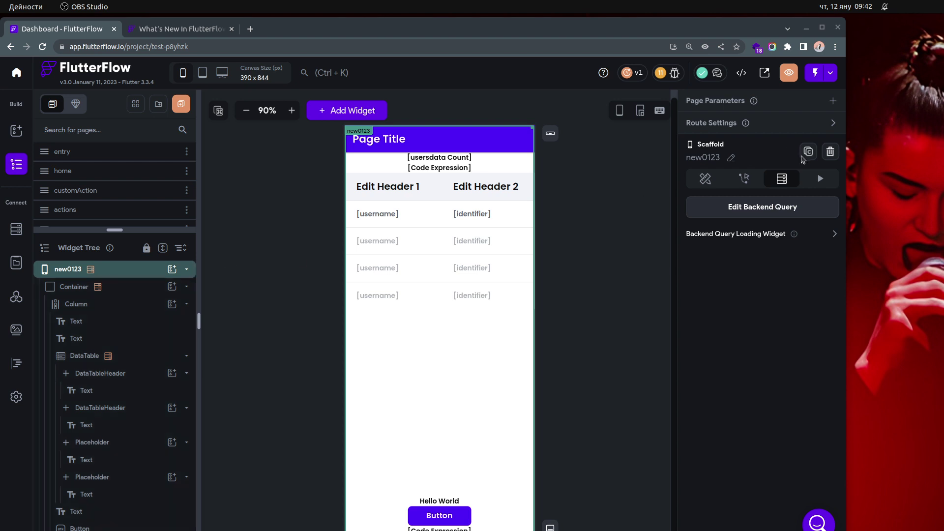
pyautogui.click(735, 211)
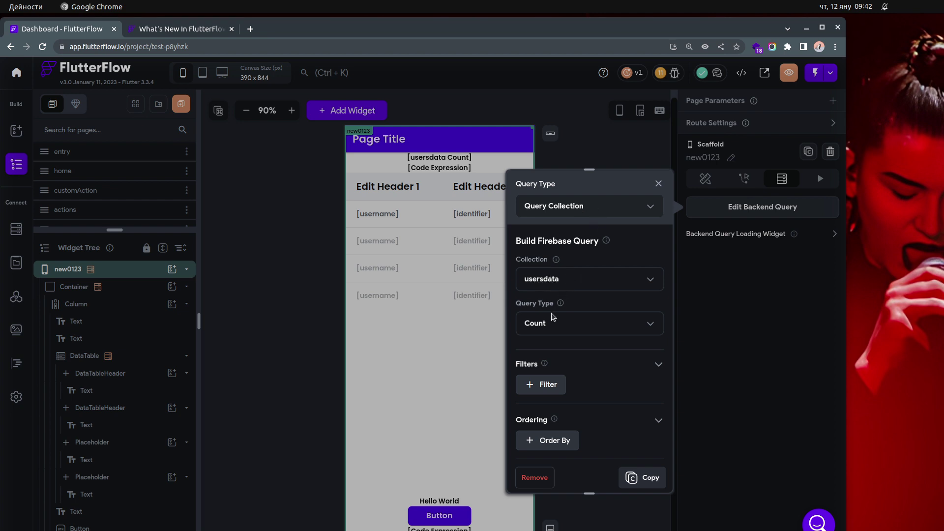
pyautogui.click(549, 325)
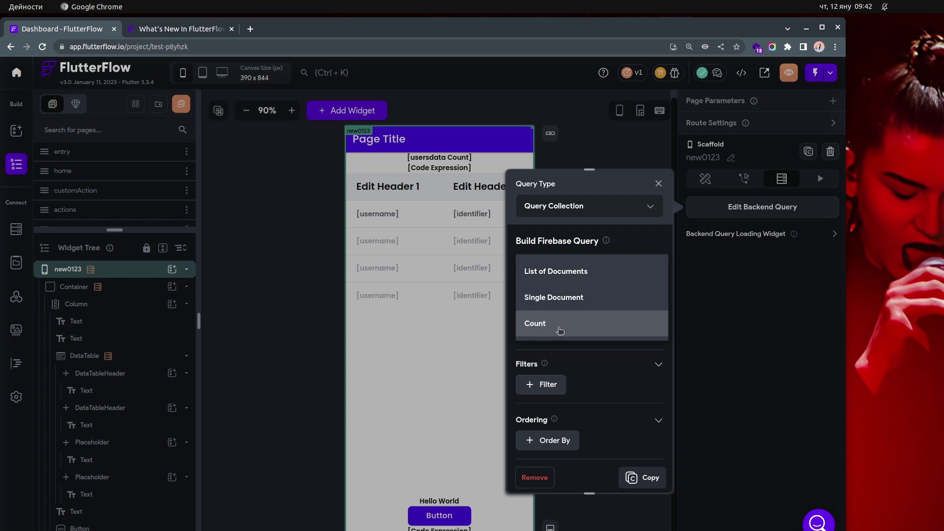
pyautogui.click(560, 328)
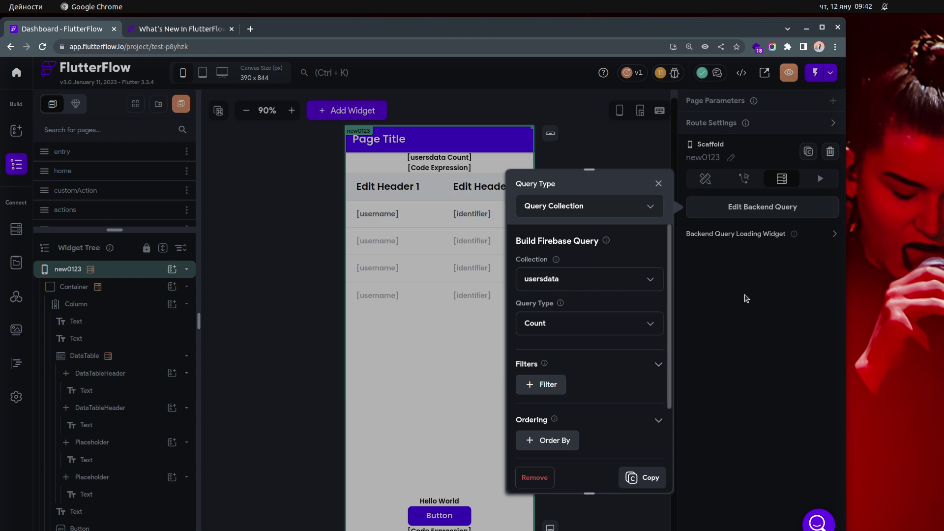
pyautogui.click(746, 298)
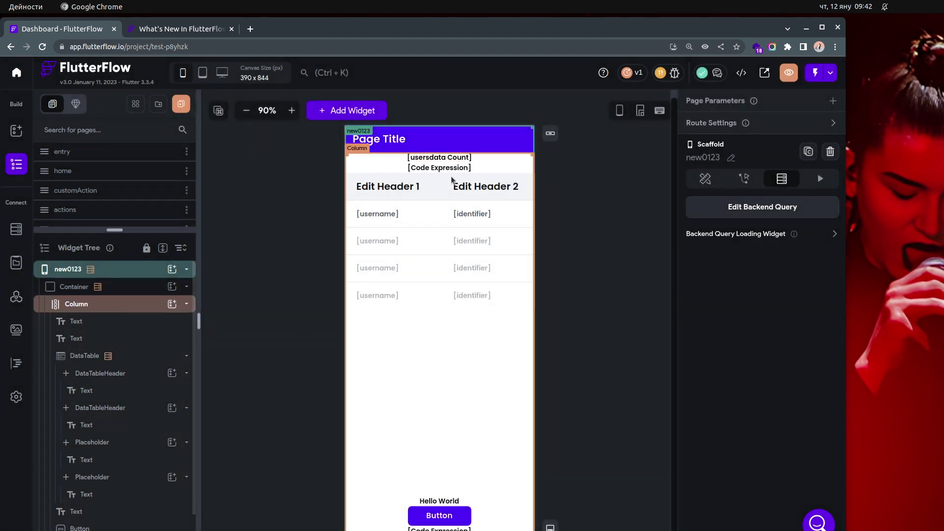
# Bind the text above the Code Expression text to the usersdata Count variable with No Further Changes
pyautogui.click(451, 159)
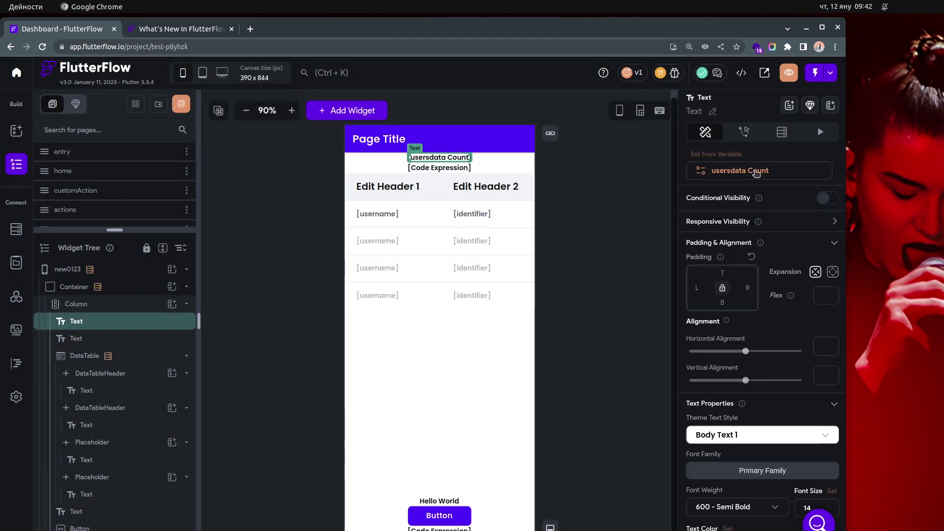
pyautogui.click(756, 172)
pyautogui.click(647, 176)
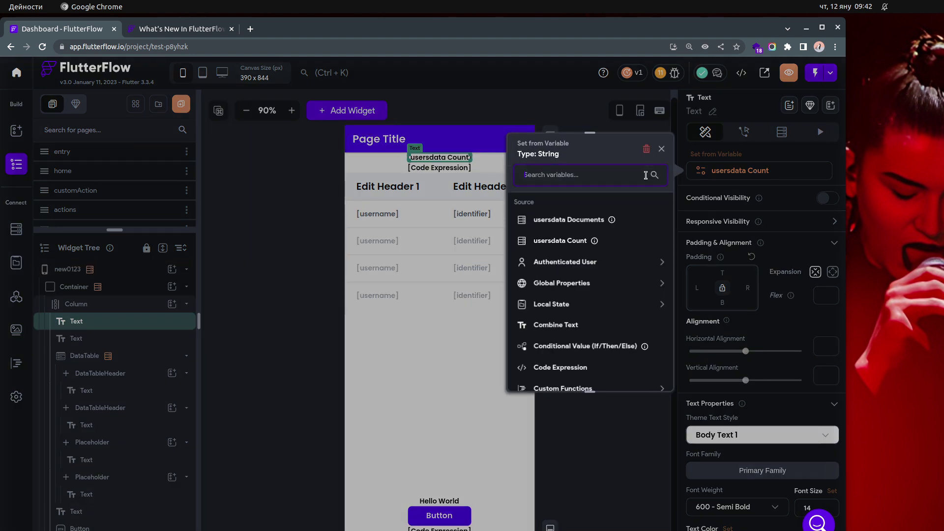
pyautogui.click(559, 242)
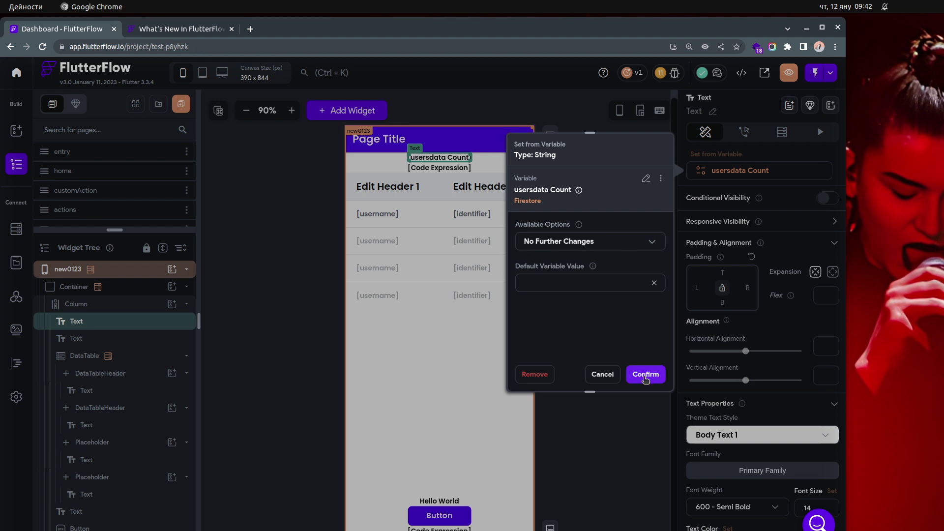
pyautogui.click(645, 376)
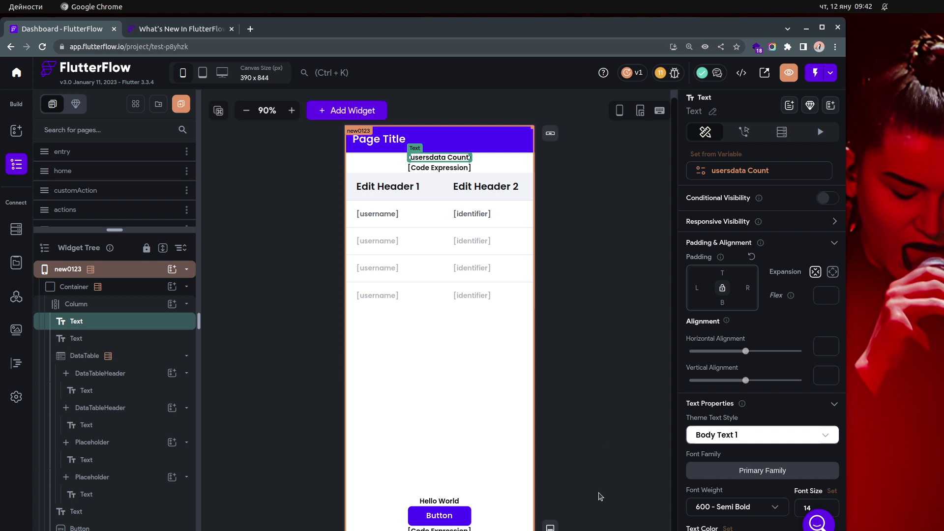
# Mark the Firebase App Check line in the text editor and read the App Check introduction in the beta-project Firebase console
pyautogui.hotkey('alt', 'Tab')
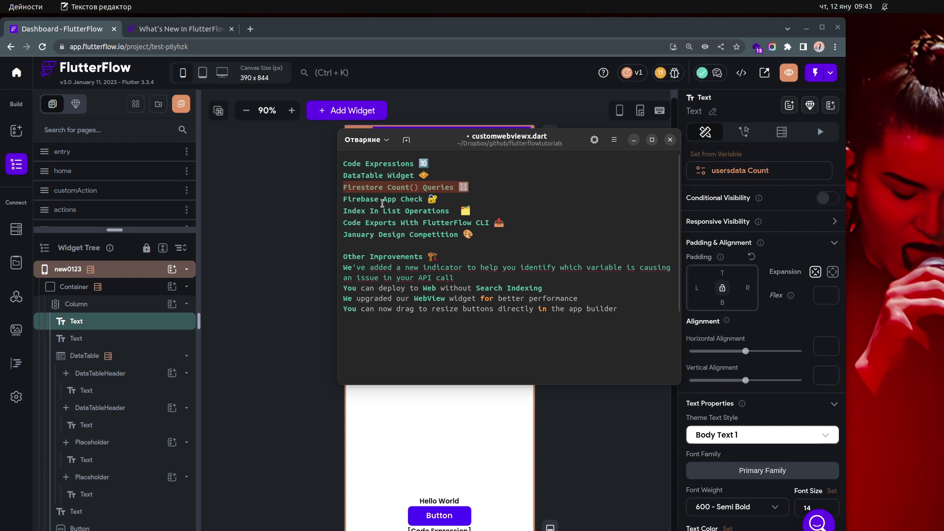
pyautogui.click(383, 202)
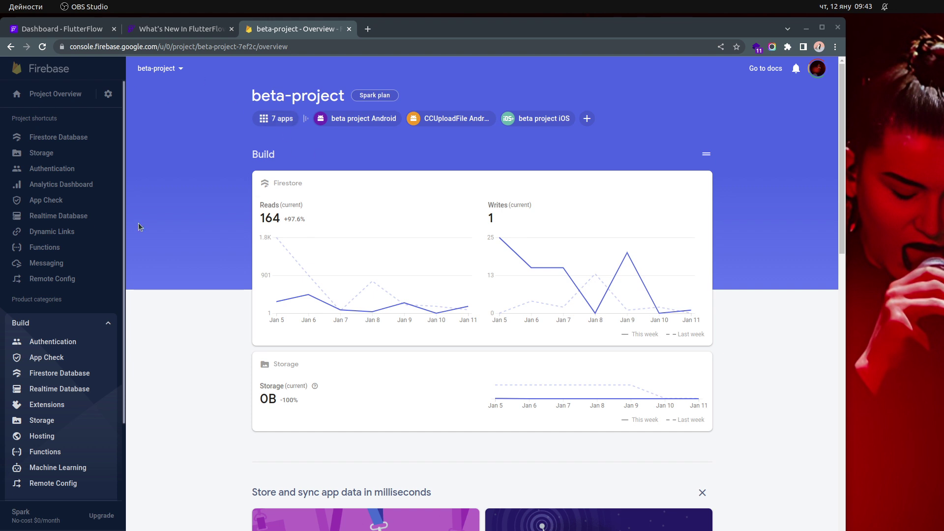
pyautogui.click(49, 358)
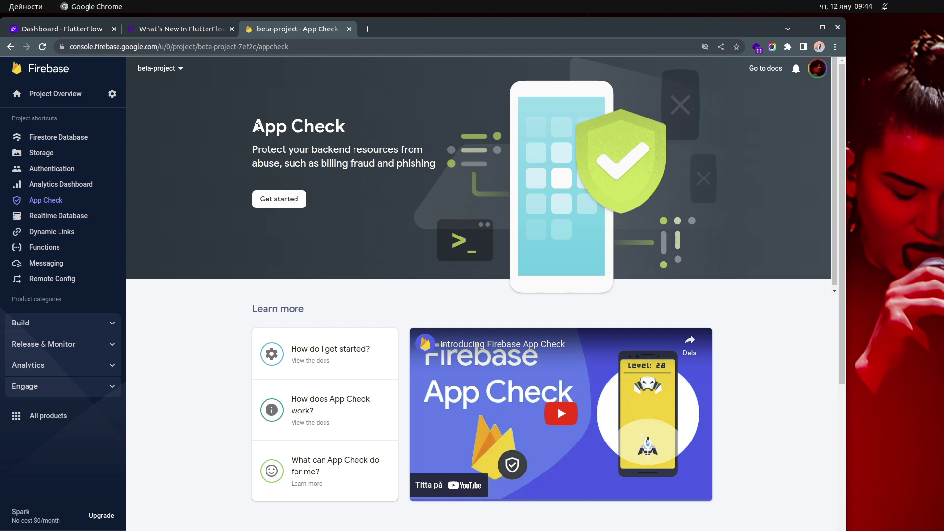
pyautogui.moveTo(254, 127); pyautogui.dragTo(447, 163)
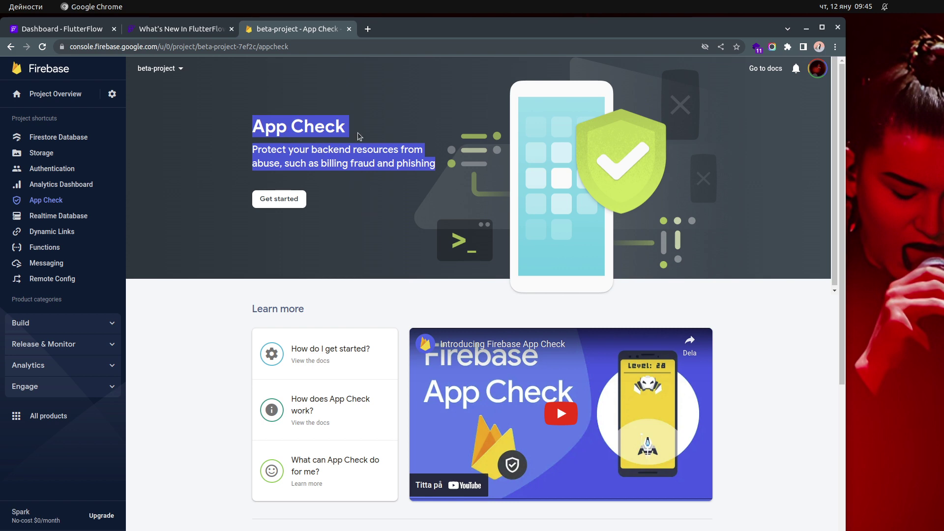
pyautogui.click(387, 203)
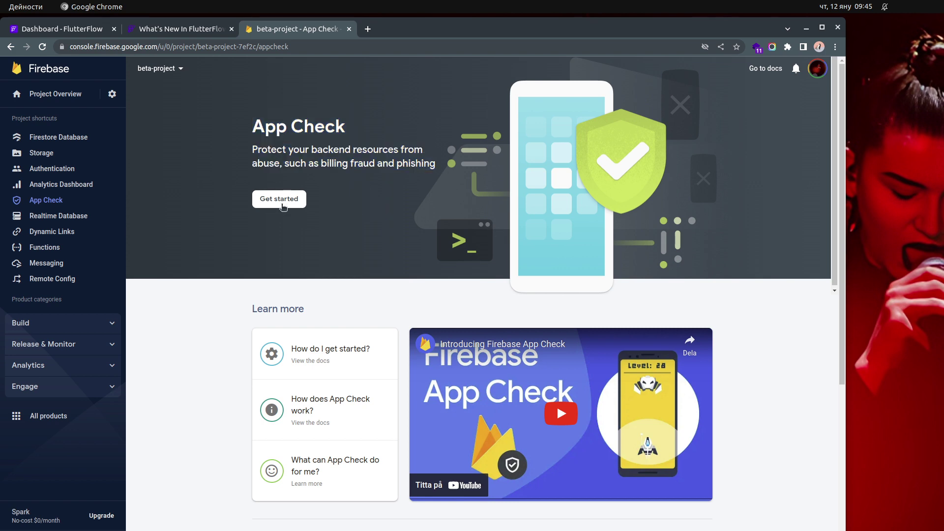
pyautogui.click(195, 30)
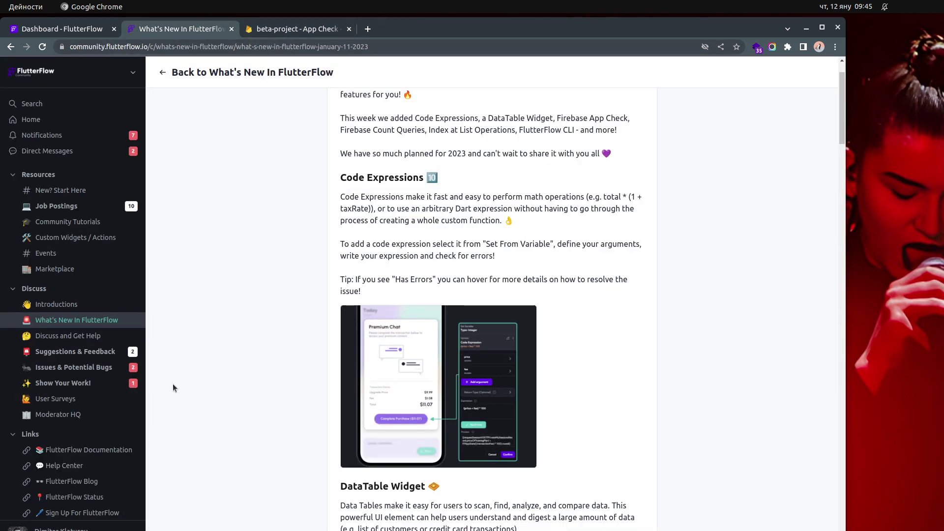
pyautogui.click(279, 31)
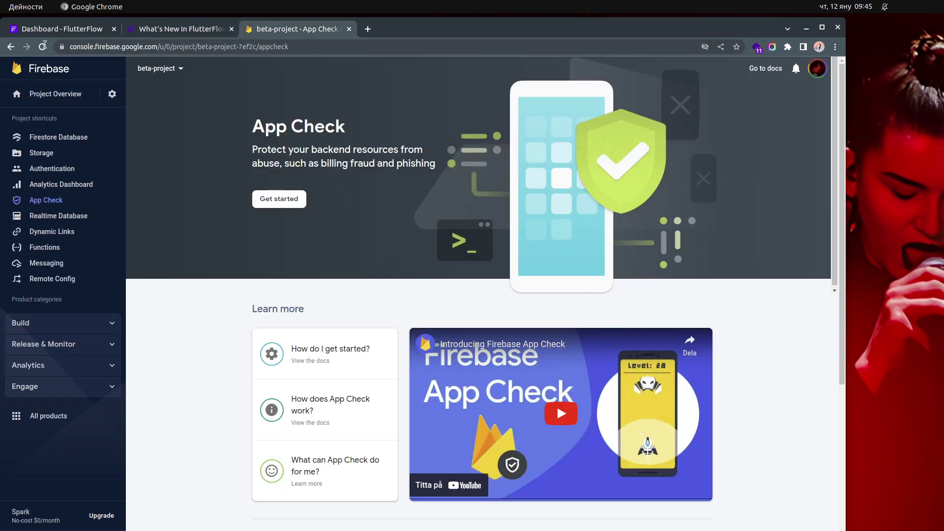
# Return to the FlutterFlow project and open the Firebase App Check integration in its settings
pyautogui.click(59, 30)
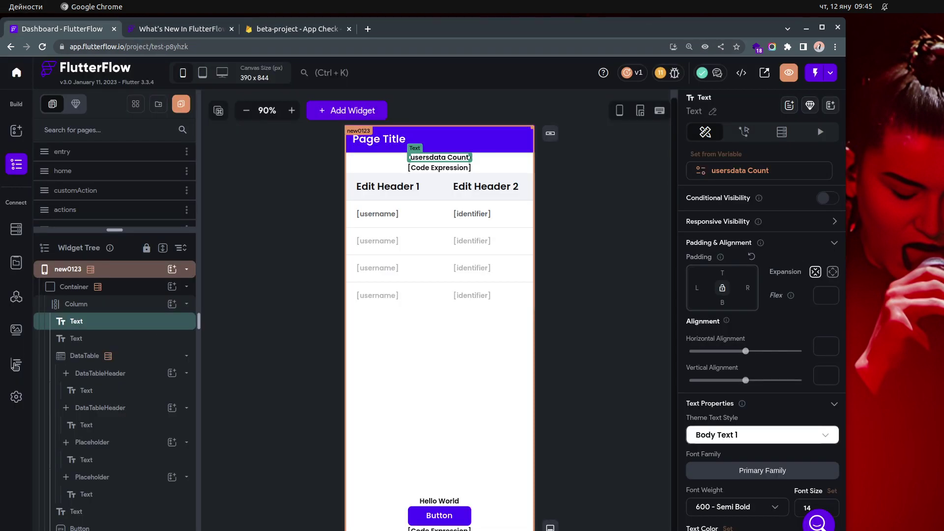
pyautogui.click(12, 406)
pyautogui.scroll(-3, 98, 419)
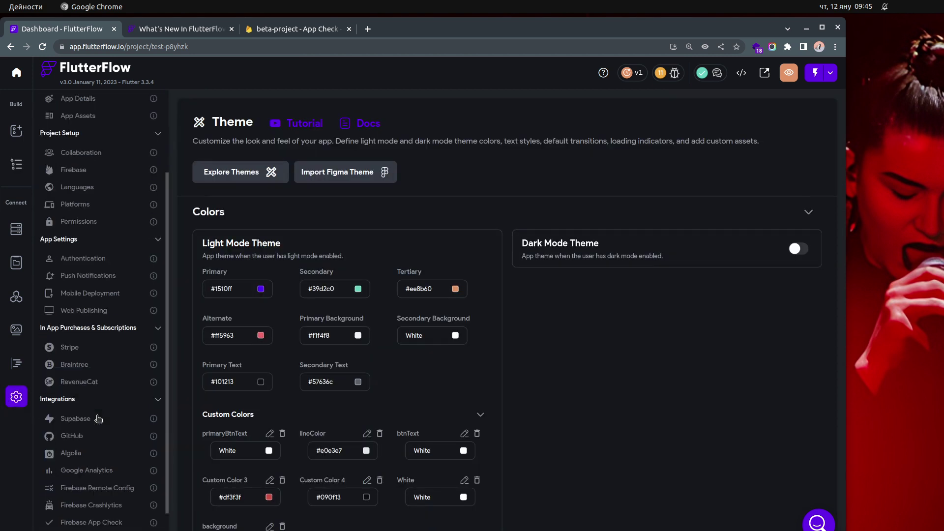
pyautogui.scroll(-2, 99, 419)
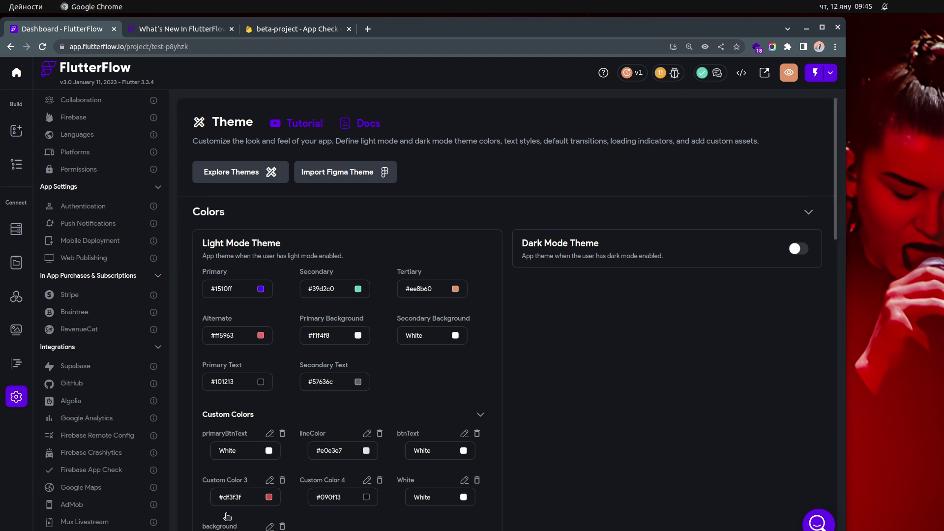
pyautogui.click(100, 471)
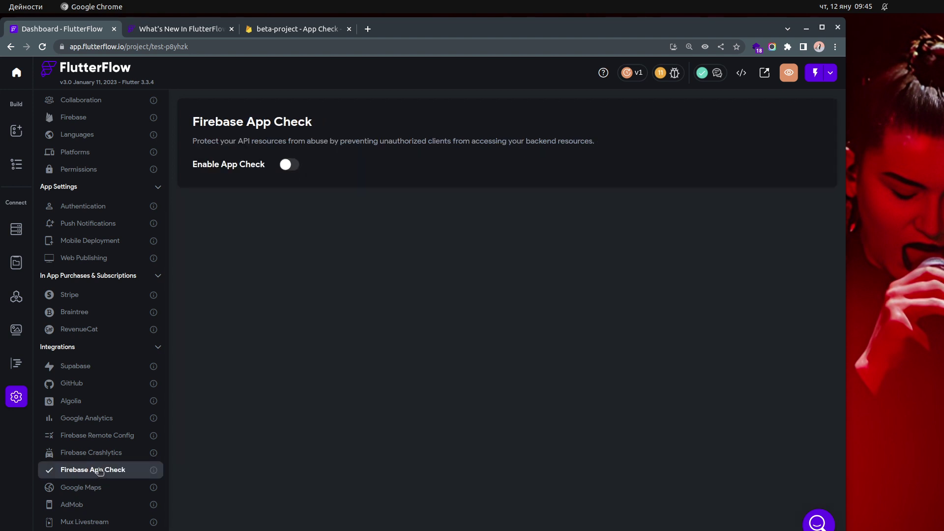
# Enable App Check temporarily to examine its optional fields, and disable it again
pyautogui.click(292, 166)
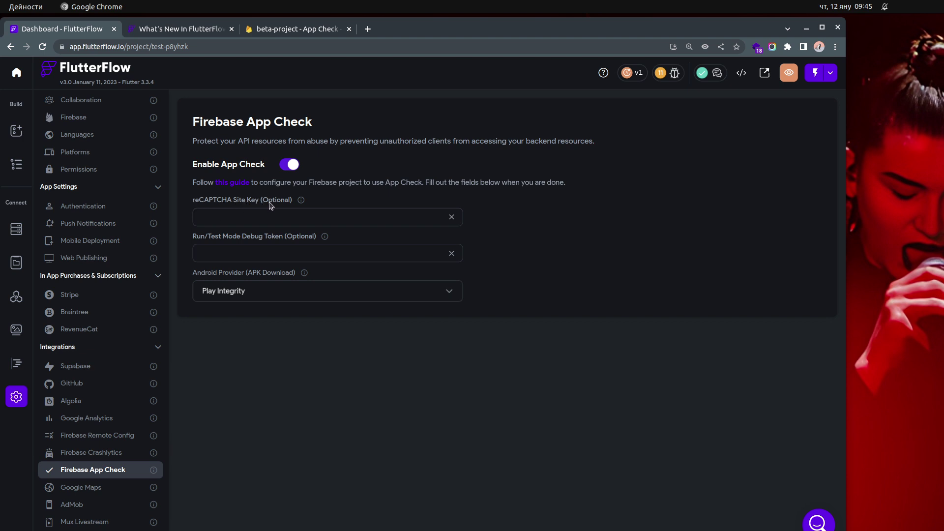
pyautogui.moveTo(301, 201)
pyautogui.click(290, 165)
# Highlight the Index In List Operations line in the text editor and return to the page's widget tree in FlutterFlow
pyautogui.hotkey('alt', 'Tab')
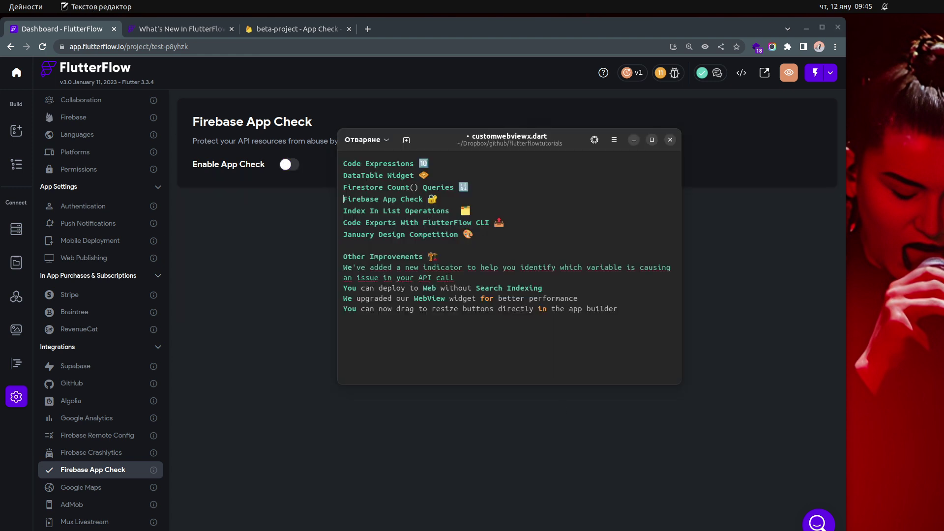
pyautogui.tripleClick(383, 212)
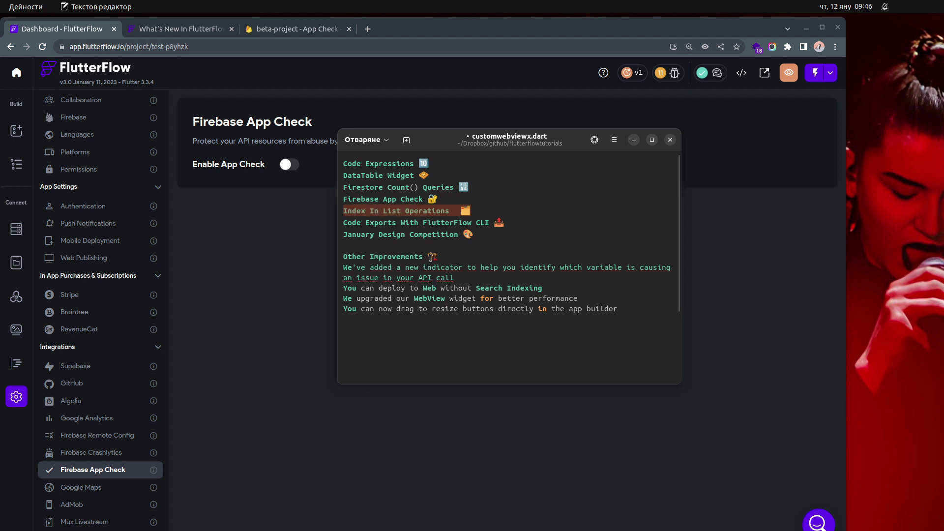
pyautogui.hotkey('alt', 'Tab')
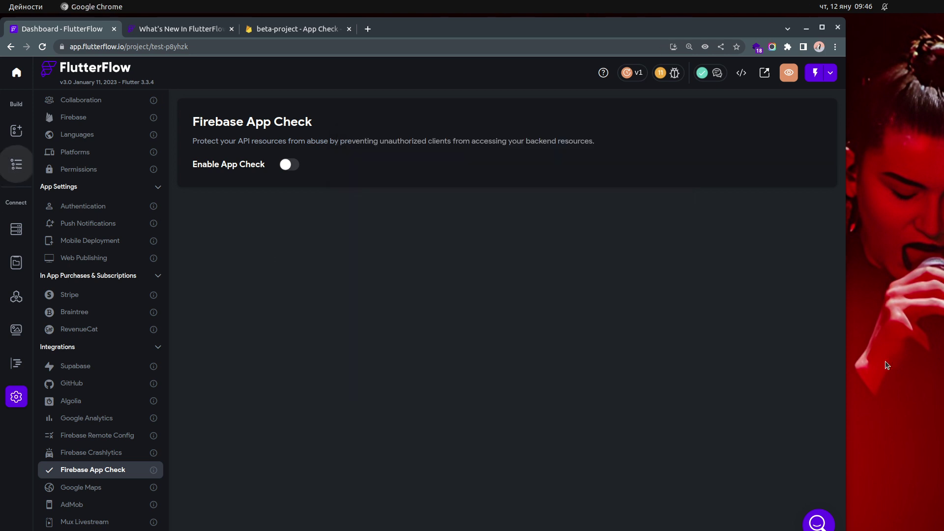
pyautogui.click(16, 164)
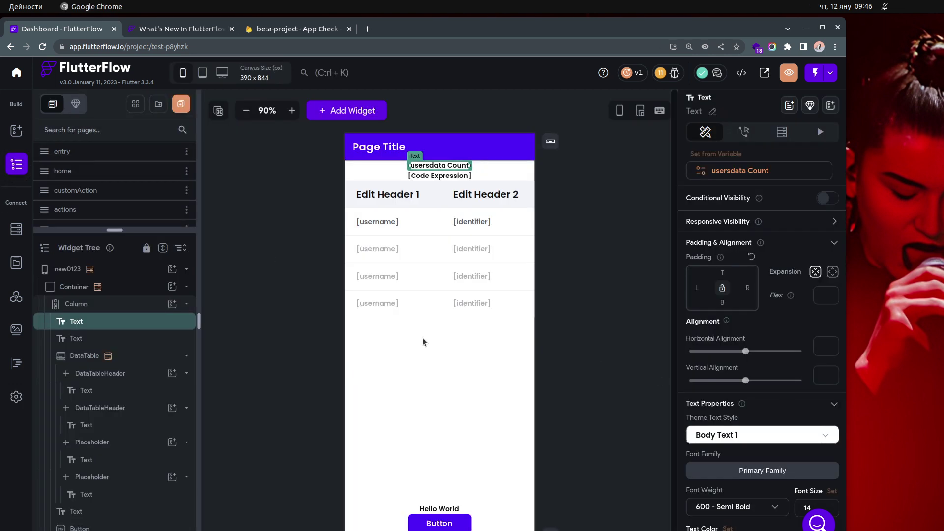
pyautogui.scroll(-1, 141, 355)
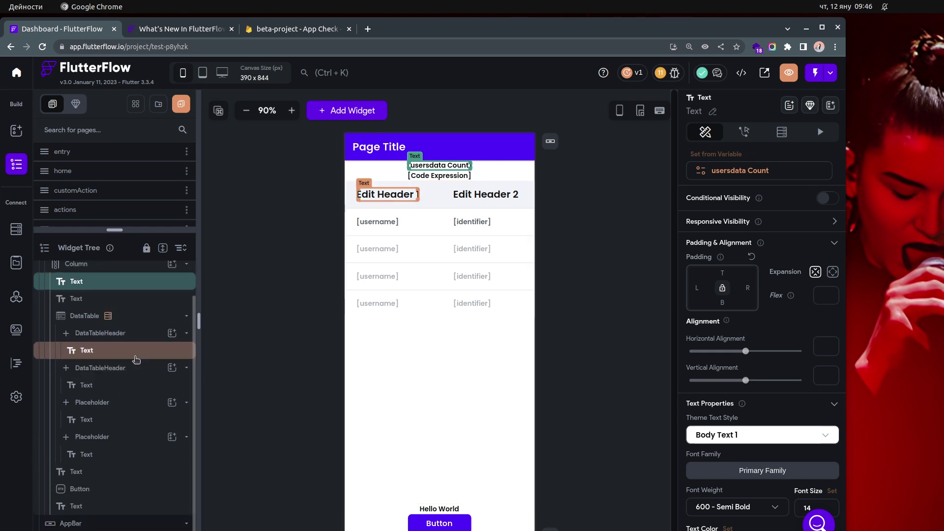
# Examine the code expression behind the last Text widget, including its arguments and preview, and close it without changes
pyautogui.click(114, 507)
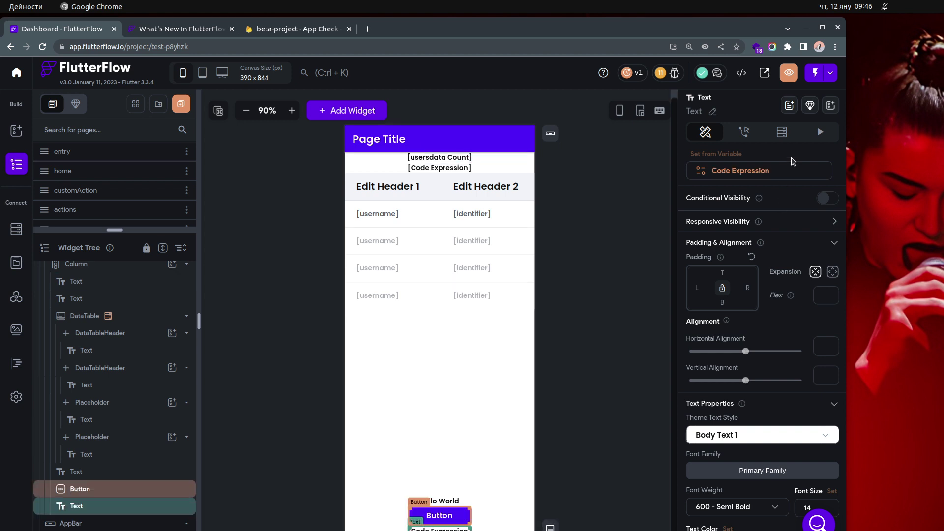
pyautogui.click(768, 172)
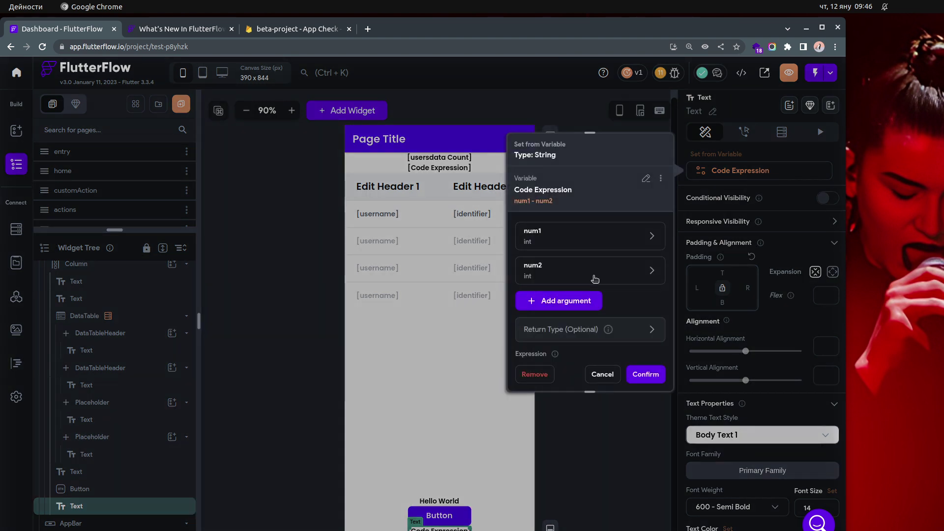
pyautogui.scroll(-2, 596, 282)
pyautogui.scroll(-5, 596, 281)
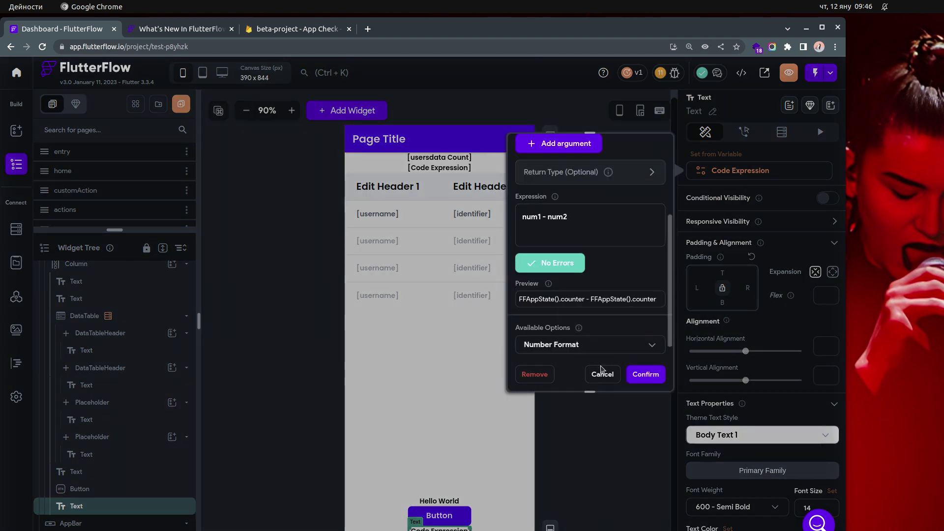
pyautogui.press('Escape')
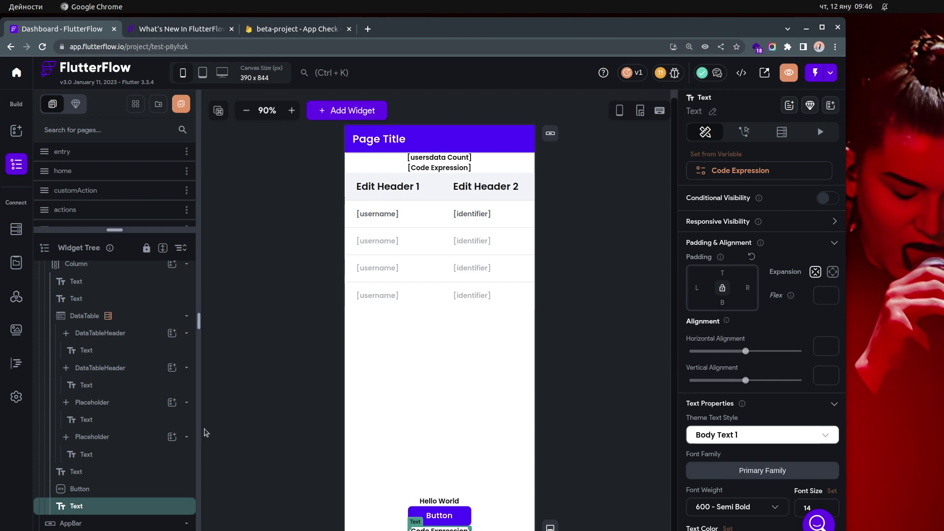
# Add a new Text widget to the page's Column
pyautogui.scroll(1, 146, 360)
pyautogui.scroll(1, 146, 360)
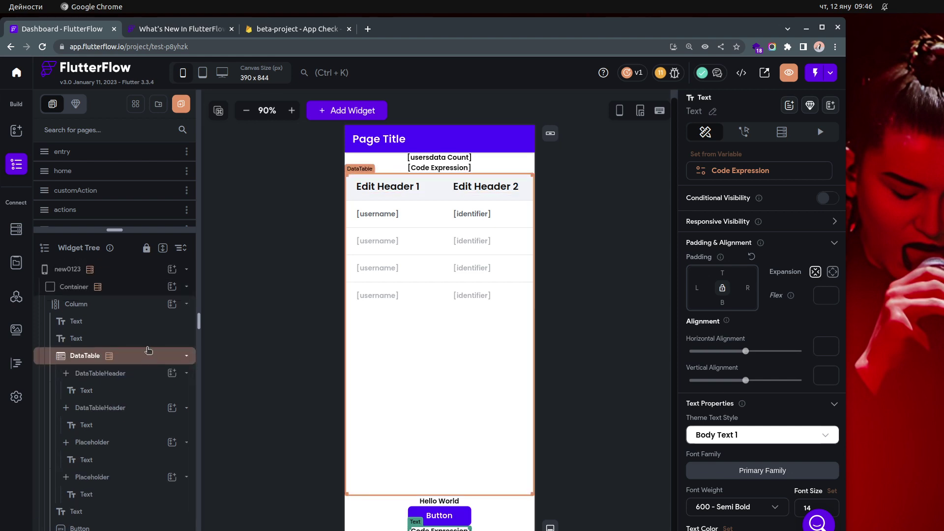
pyautogui.click(173, 305)
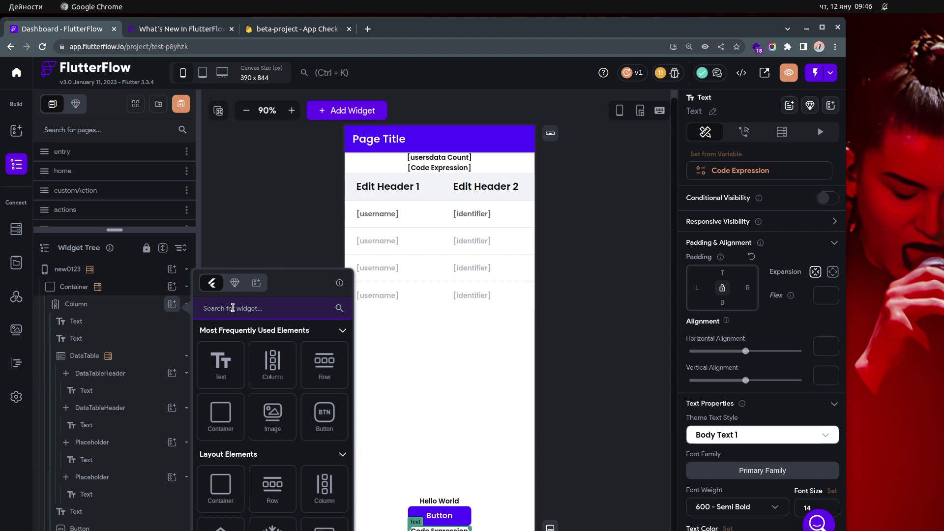
pyautogui.click(227, 370)
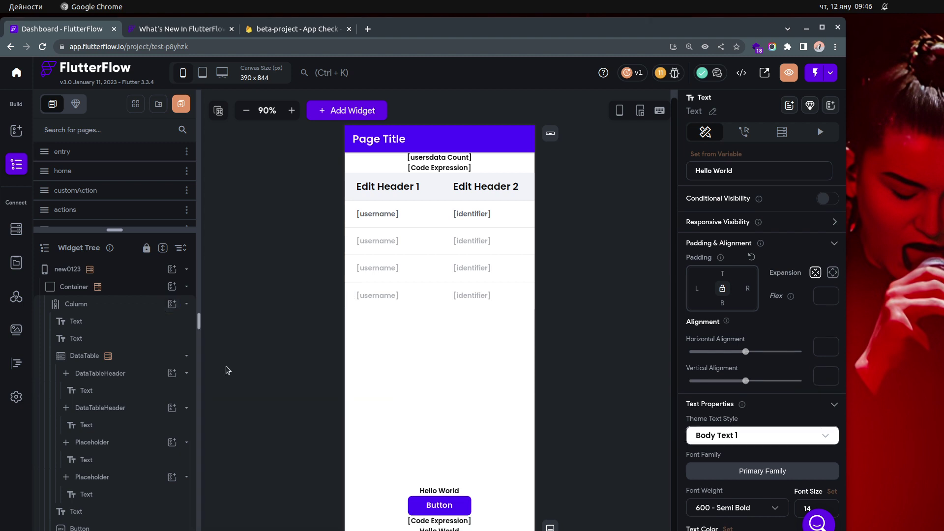
# Try to set the new Text from usersdata Documents, using Item at Index with the Specific Index option
pyautogui.click(737, 156)
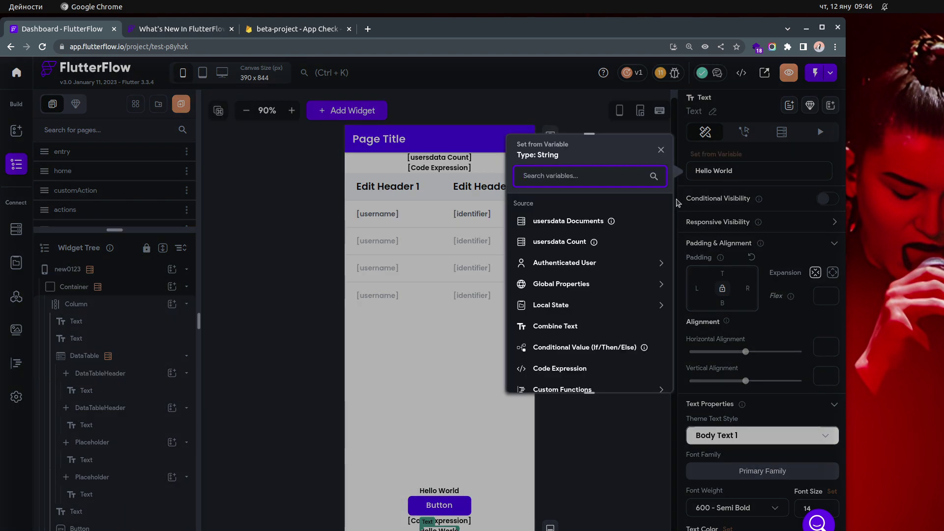
pyautogui.click(582, 224)
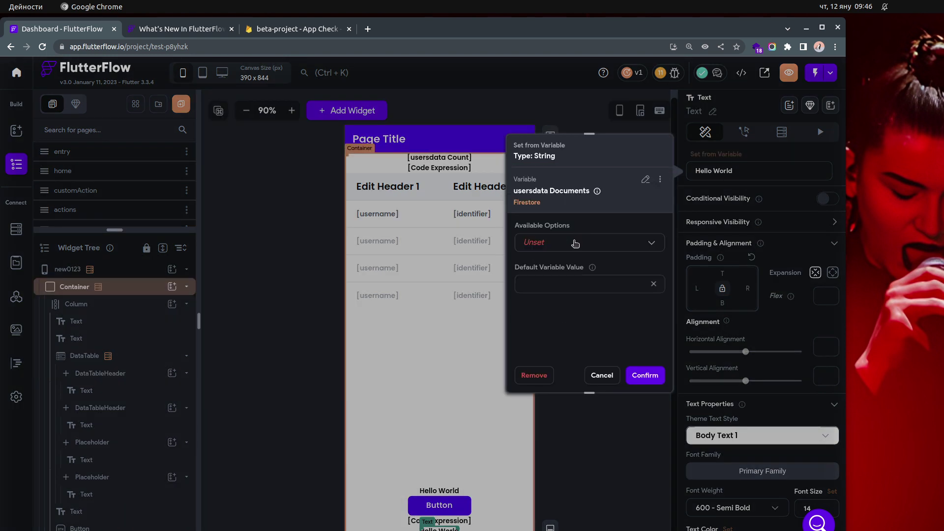
pyautogui.click(576, 243)
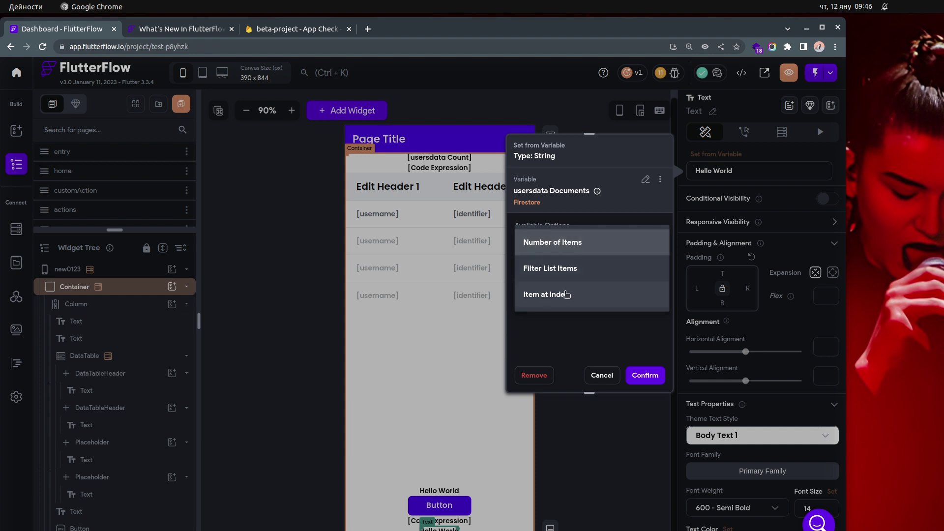
pyautogui.click(536, 299)
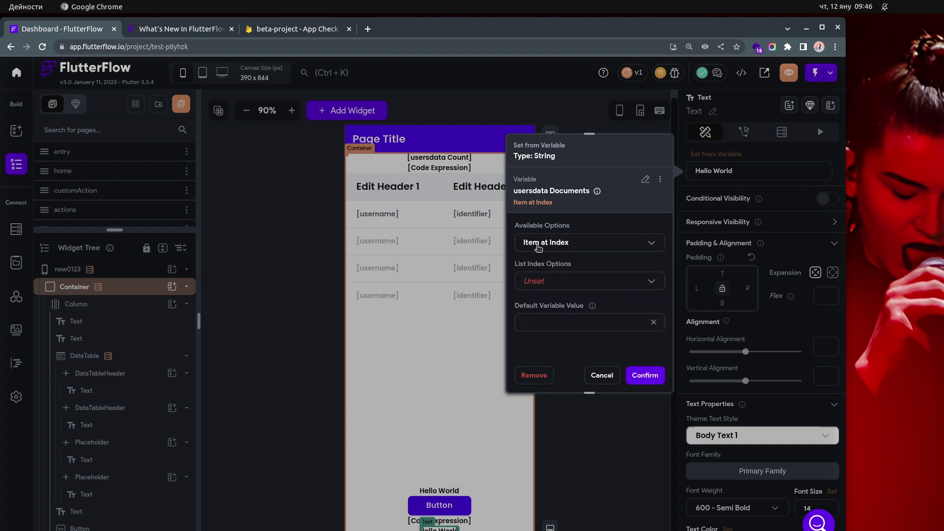
pyautogui.click(581, 284)
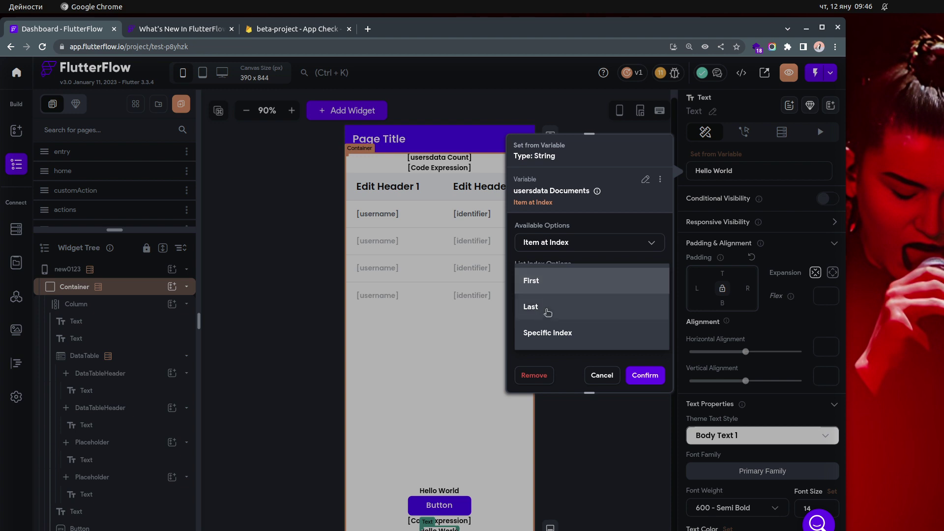
pyautogui.click(553, 337)
# Set the index's value source to Specific Value with a value of 2 and review the variable's settings
pyautogui.scroll(-1, 599, 308)
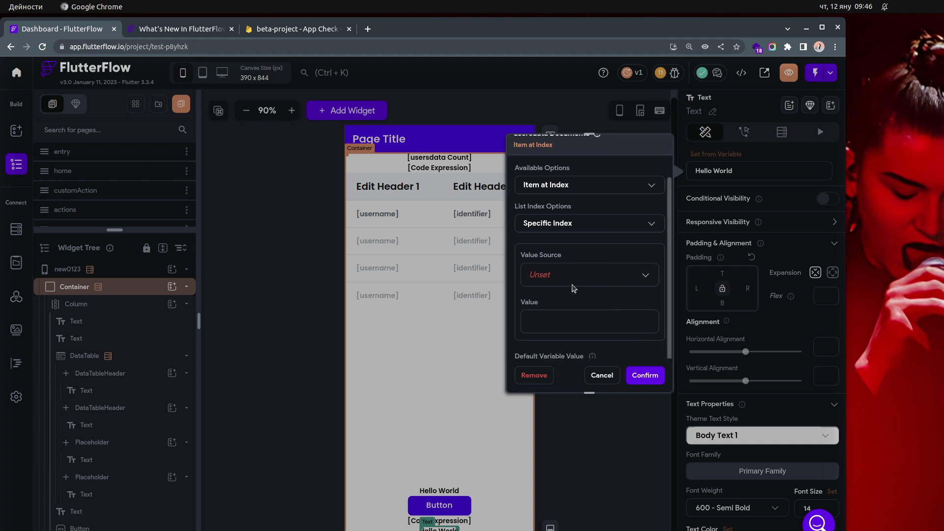
pyautogui.click(576, 278)
pyautogui.click(576, 277)
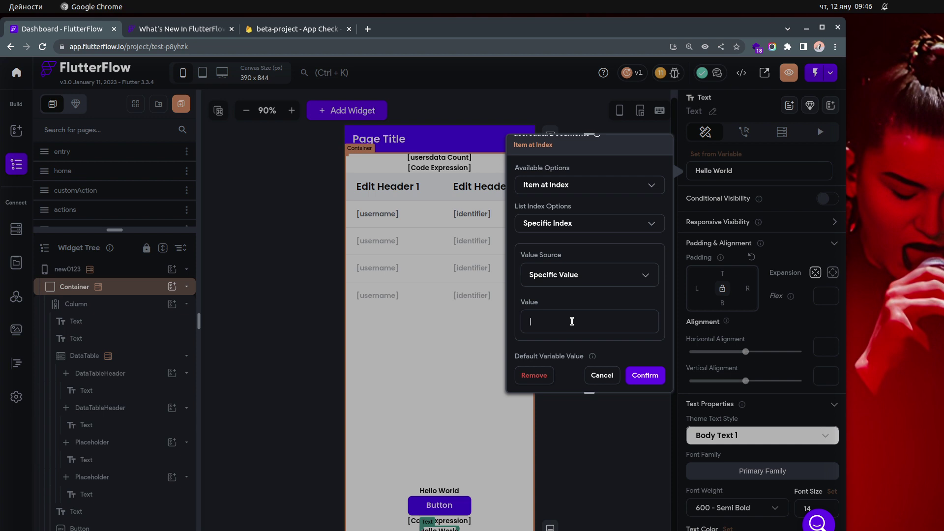
pyautogui.write('3')
pyautogui.press('BackSpace')
pyautogui.write('2')
pyautogui.scroll(-1, 581, 326)
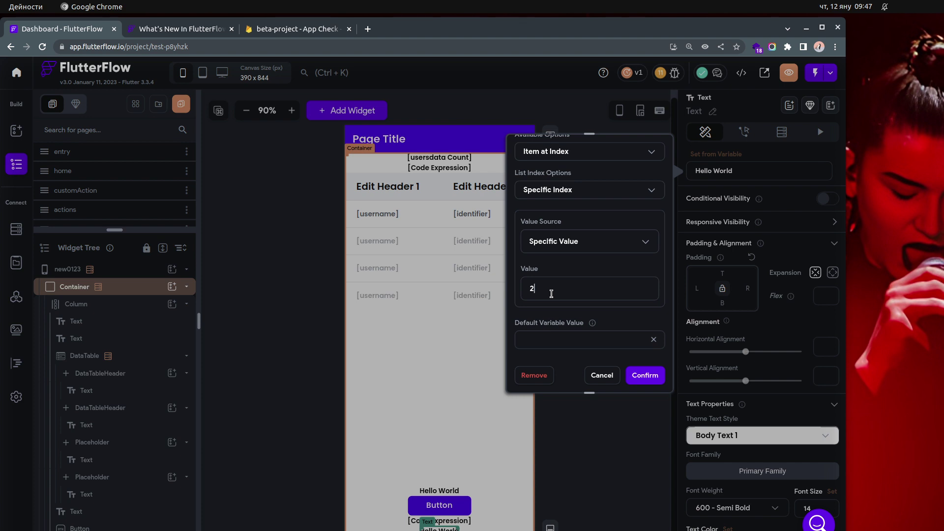
pyautogui.scroll(3, 554, 295)
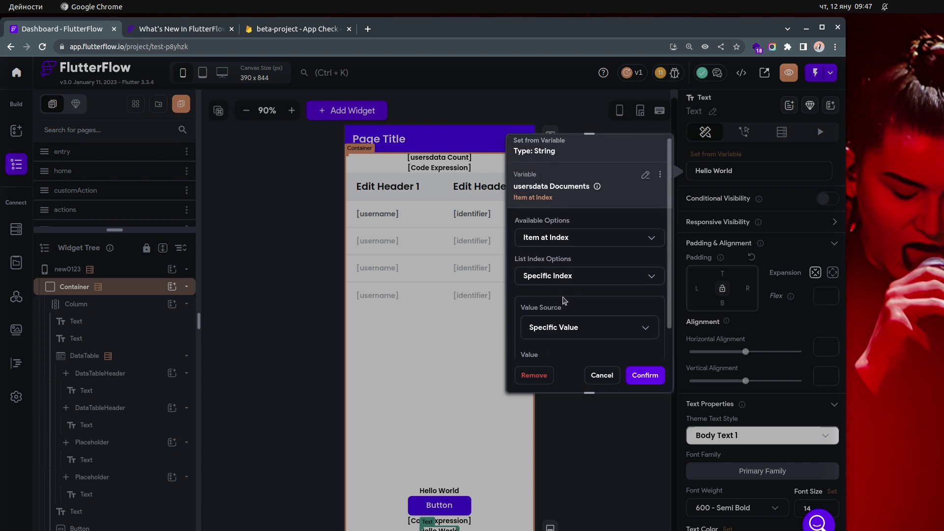
pyautogui.scroll(-2, 564, 300)
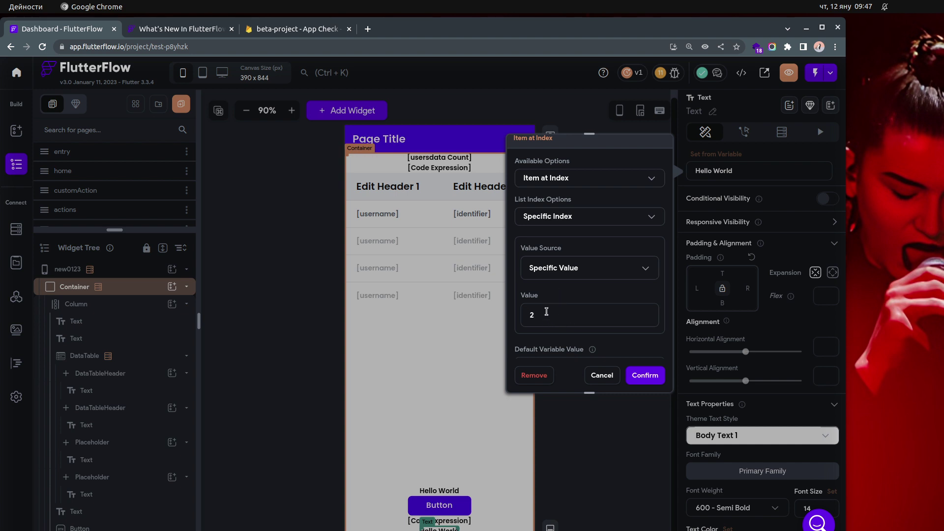
# Try to take the index From Variable, using the Local State counter, and confirm the usersdata Documents binding
pyautogui.moveTo(539, 315); pyautogui.dragTo(518, 317)
pyautogui.doubleClick(523, 315)
pyautogui.click(588, 277)
pyautogui.click(571, 294)
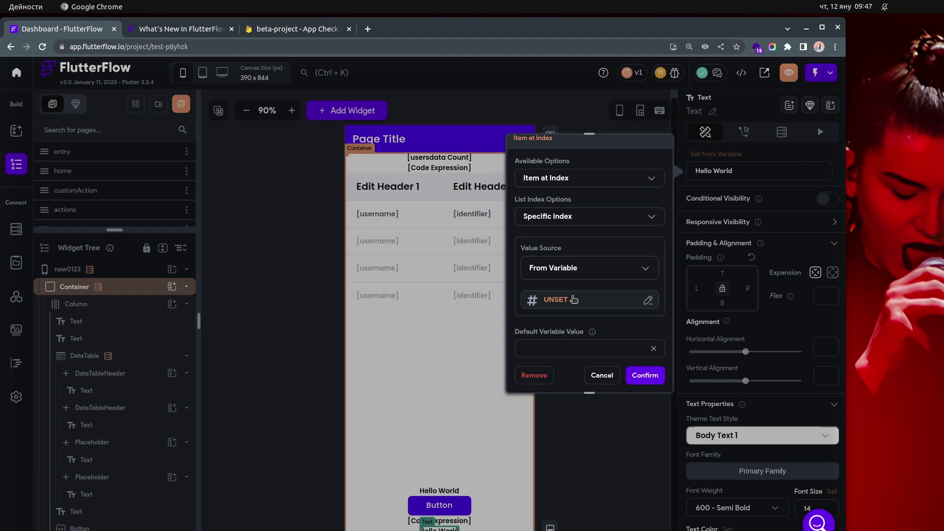
pyautogui.click(573, 300)
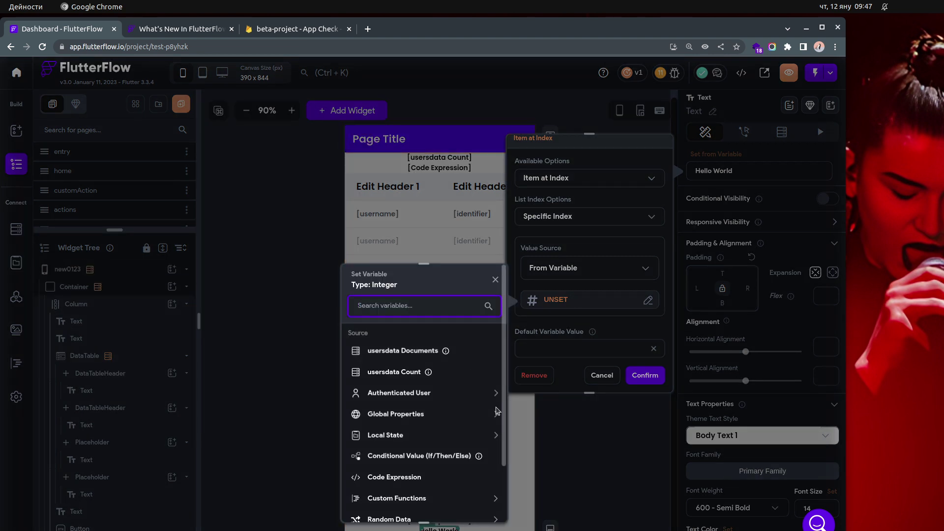
pyautogui.click(496, 435)
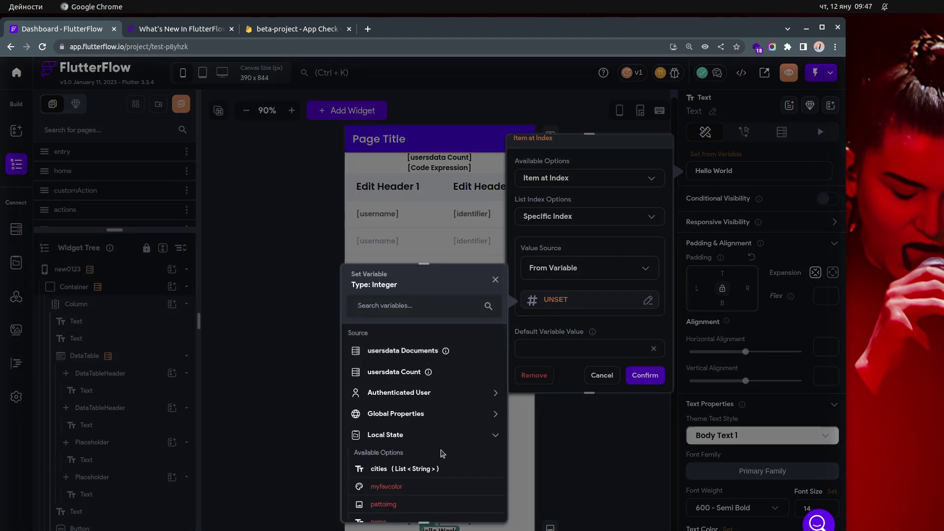
pyautogui.scroll(-2, 441, 454)
pyautogui.click(445, 473)
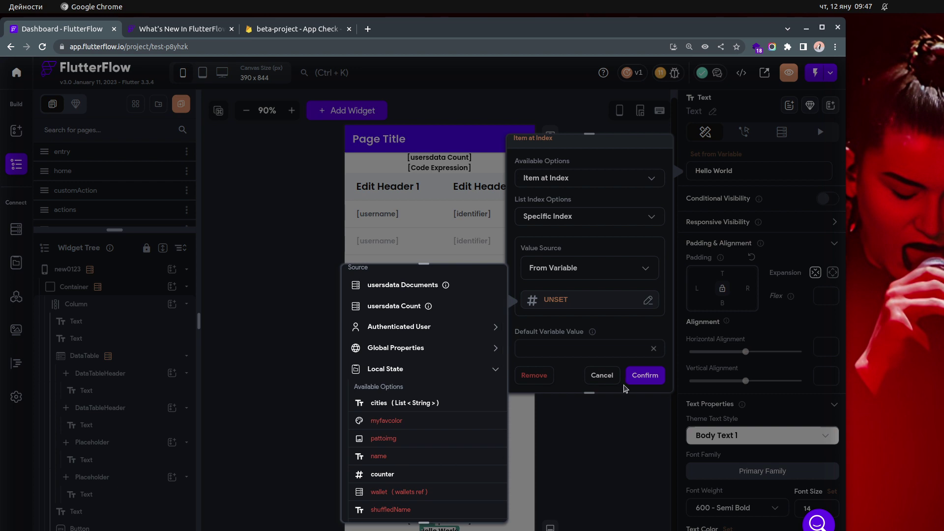
pyautogui.click(616, 387)
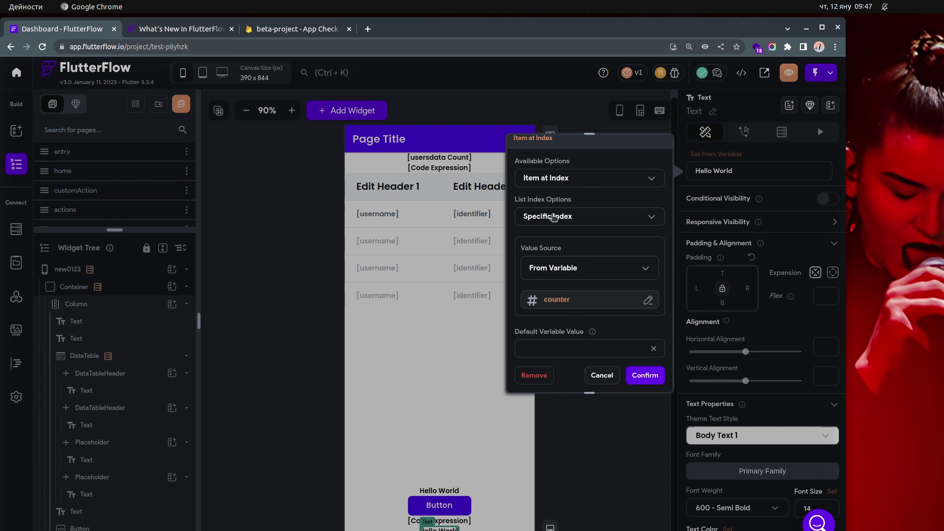
pyautogui.click(644, 370)
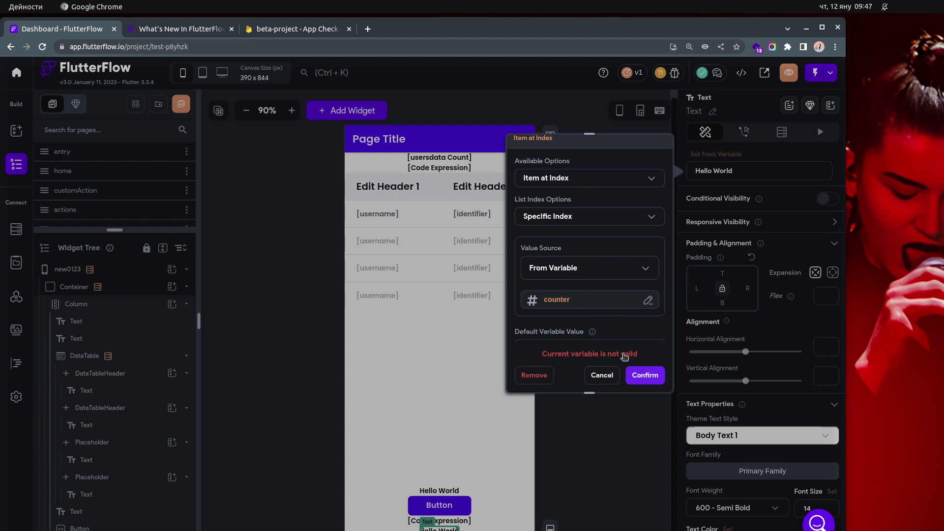
pyautogui.scroll(-1, 609, 311)
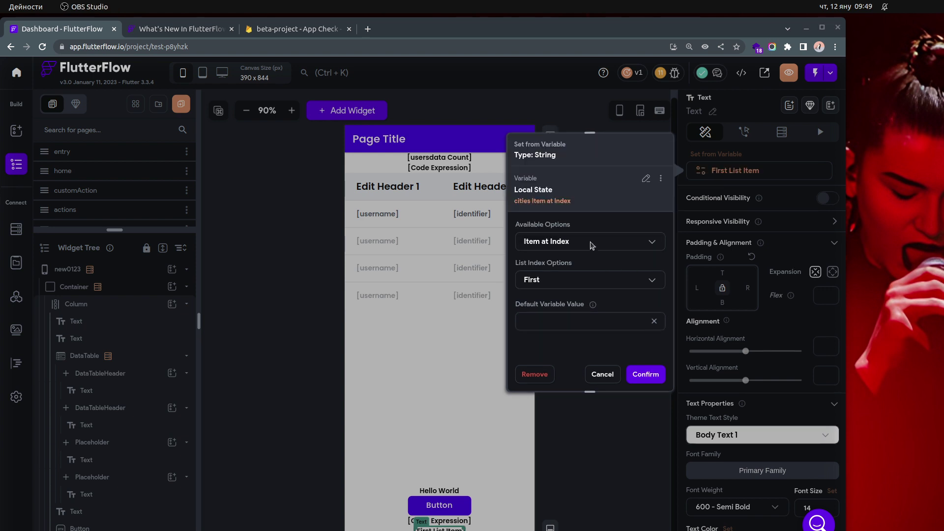
# Set the Text from the Local State cities list with Item at Index and First, reviewing the other options before confirming
pyautogui.click(647, 180)
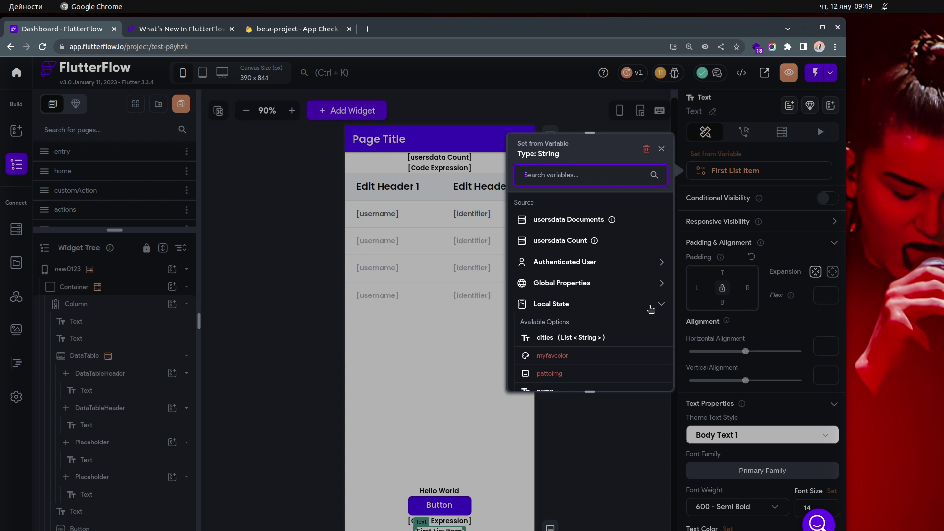
pyautogui.scroll(-2, 617, 311)
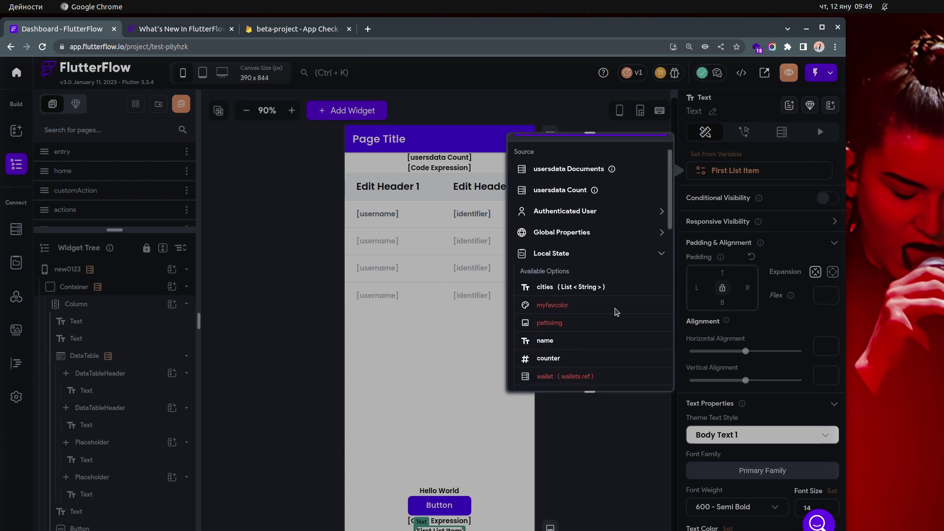
pyautogui.scroll(-1, 605, 286)
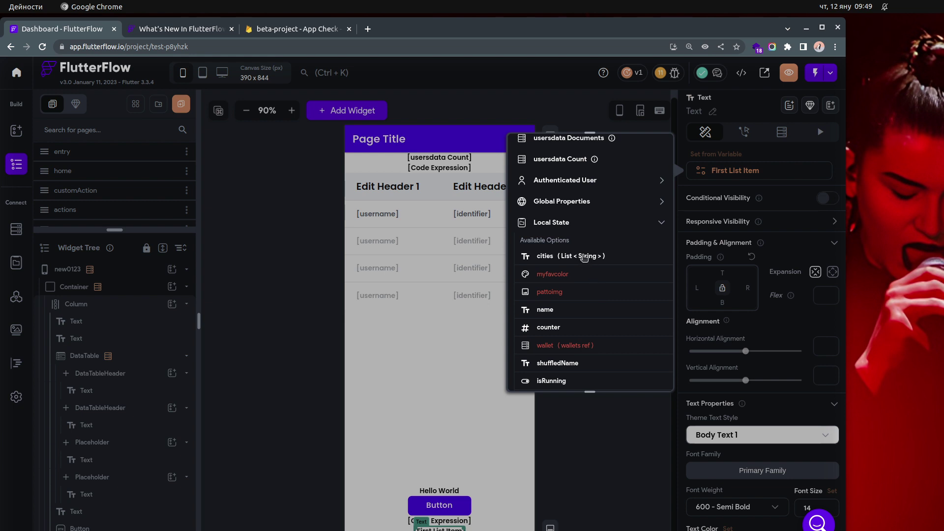
pyautogui.click(584, 256)
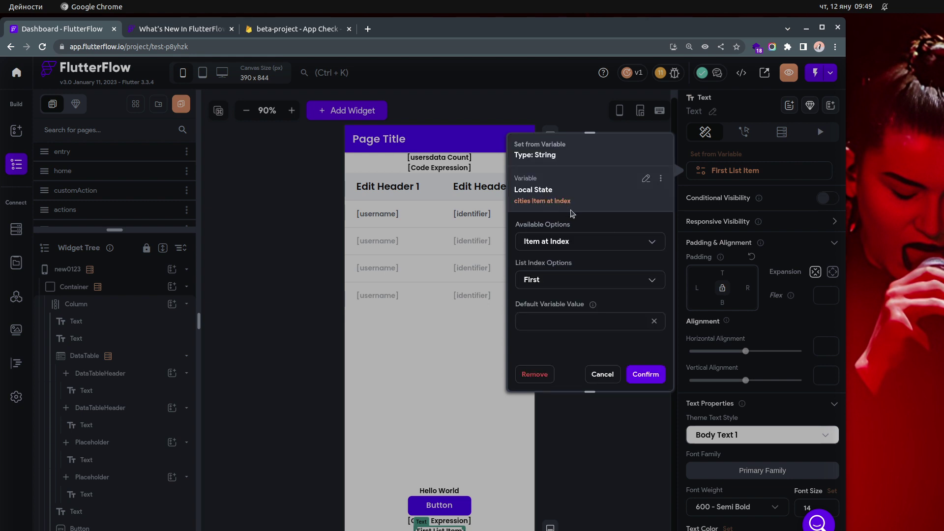
pyautogui.click(597, 247)
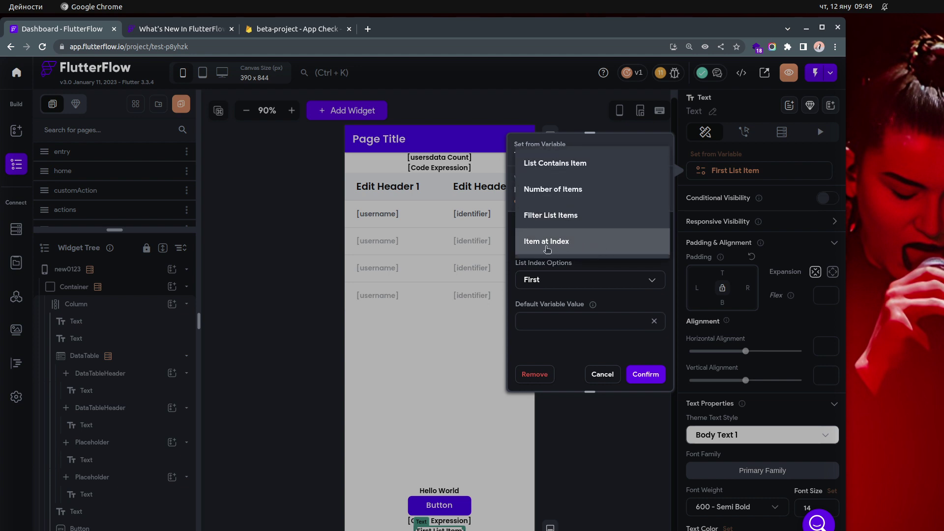
pyautogui.click(583, 246)
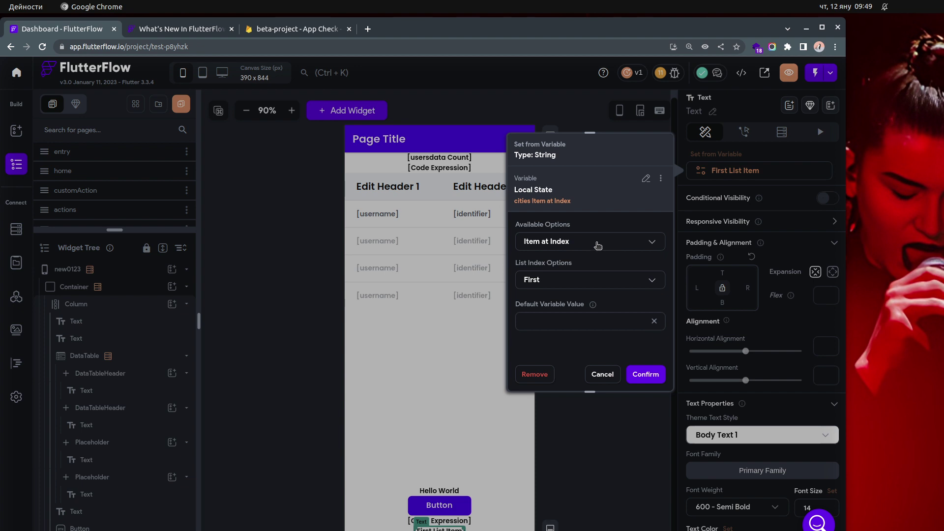
pyautogui.click(557, 285)
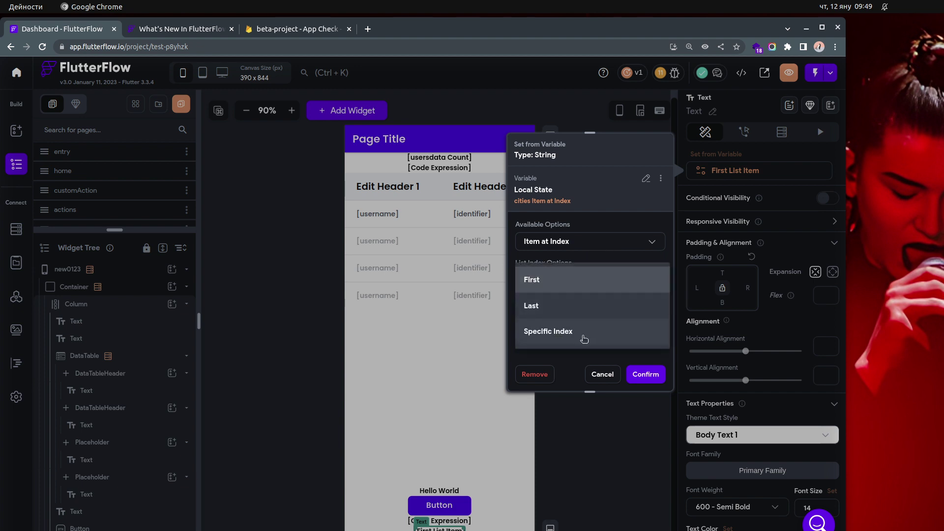
pyautogui.click(645, 284)
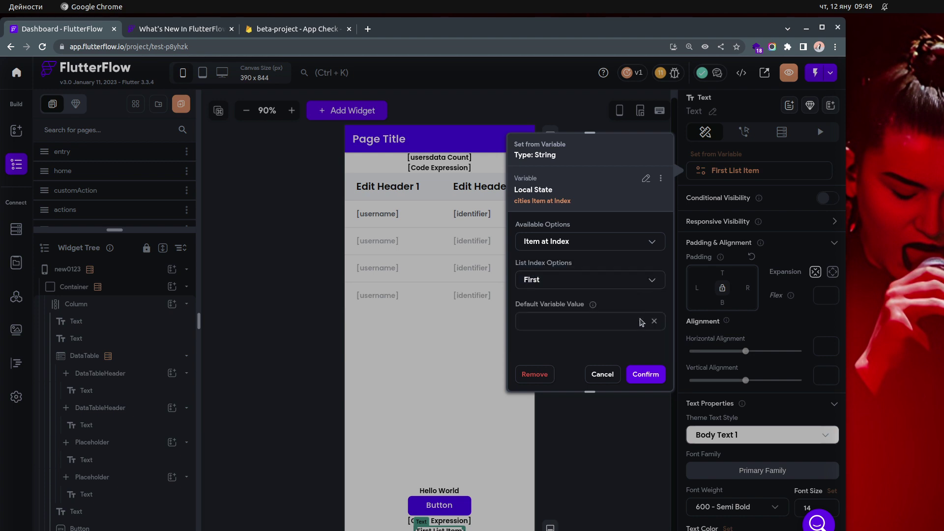
pyautogui.click(647, 373)
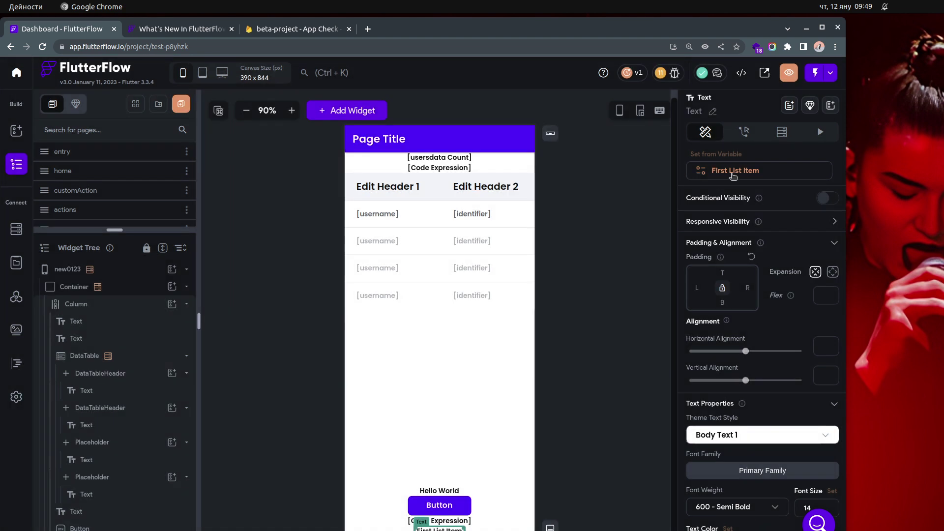
# Change the Text's cities list binding to Specific Index with a Specific Value of 2 and confirm it
pyautogui.click(734, 173)
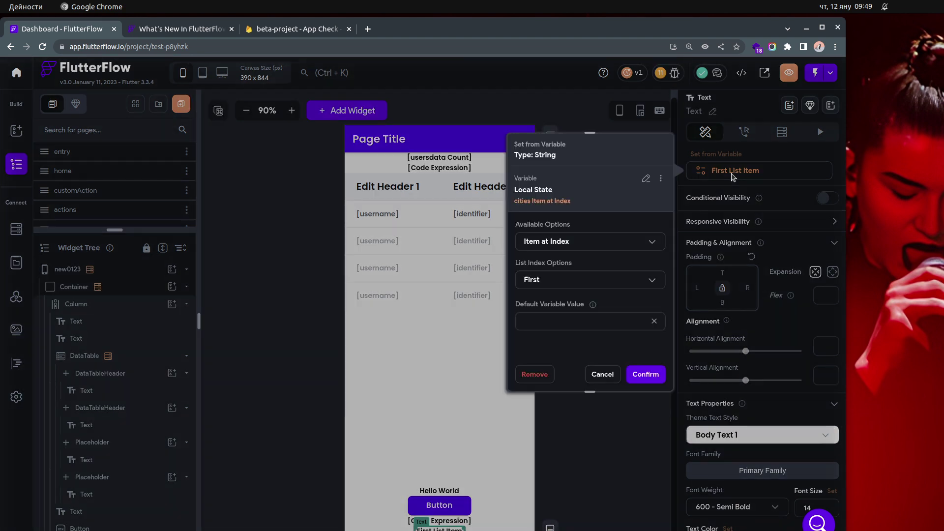
pyautogui.click(589, 285)
pyautogui.click(567, 334)
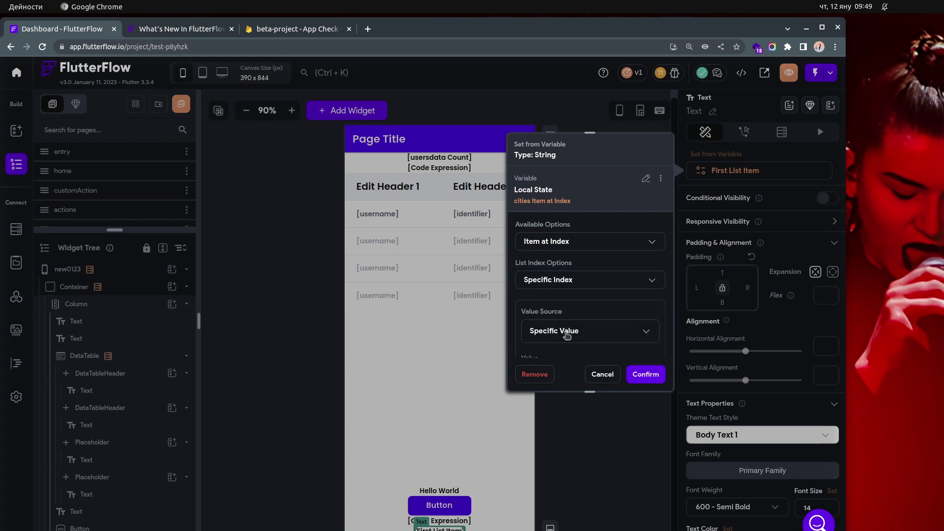
pyautogui.scroll(-1, 567, 334)
pyautogui.click(552, 353)
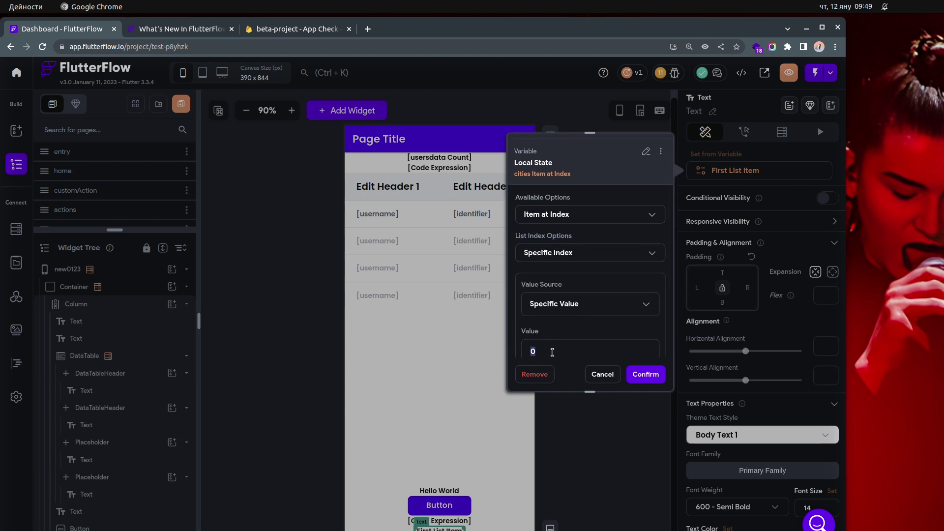
pyautogui.scroll(-1, 553, 350)
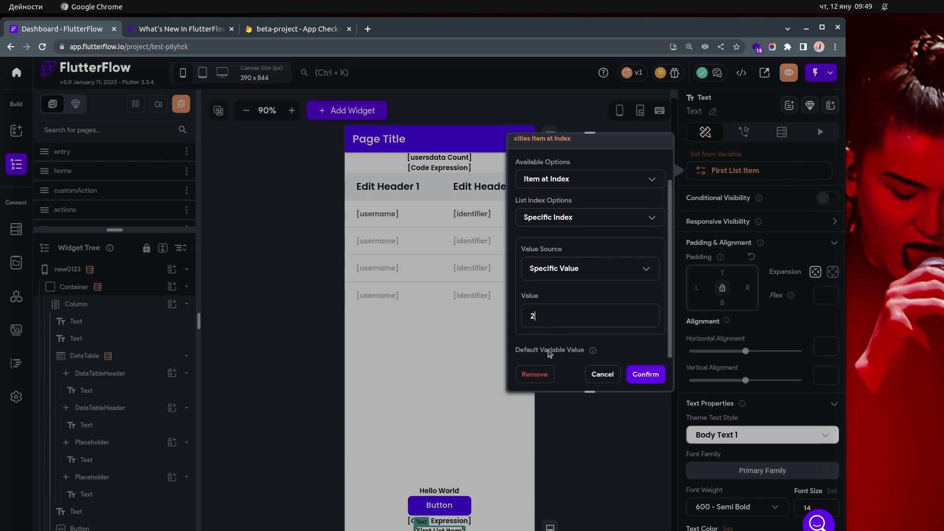
pyautogui.click(656, 378)
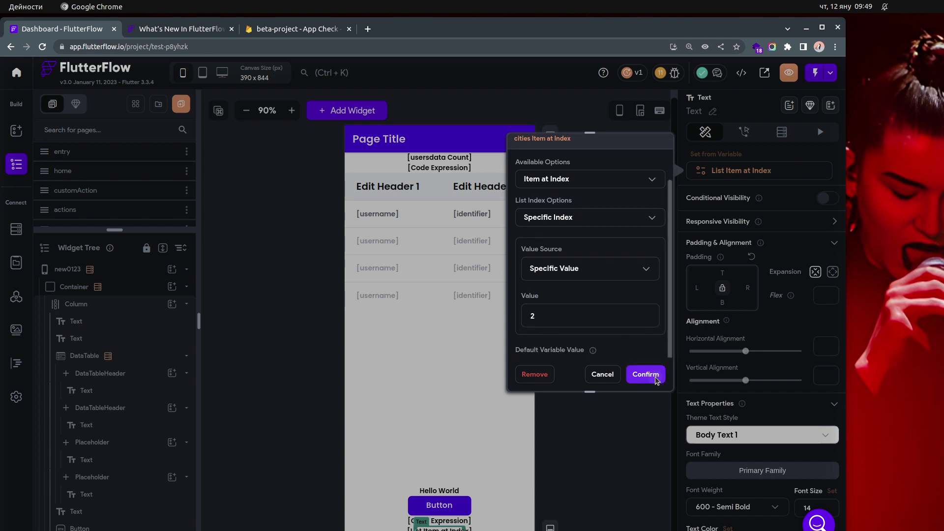
# Try to bind the Text to usersdata Documents, using Item at Index with the First option
pyautogui.click(770, 170)
pyautogui.click(647, 180)
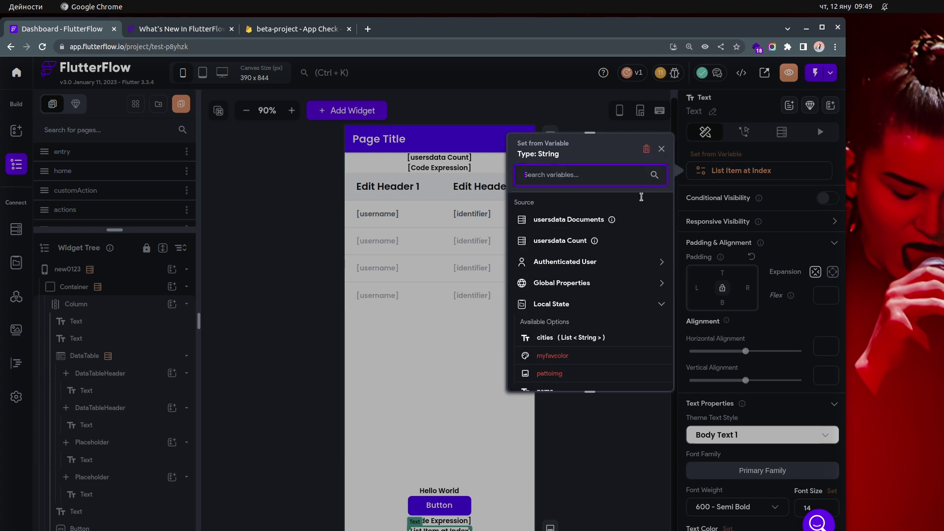
pyautogui.click(551, 222)
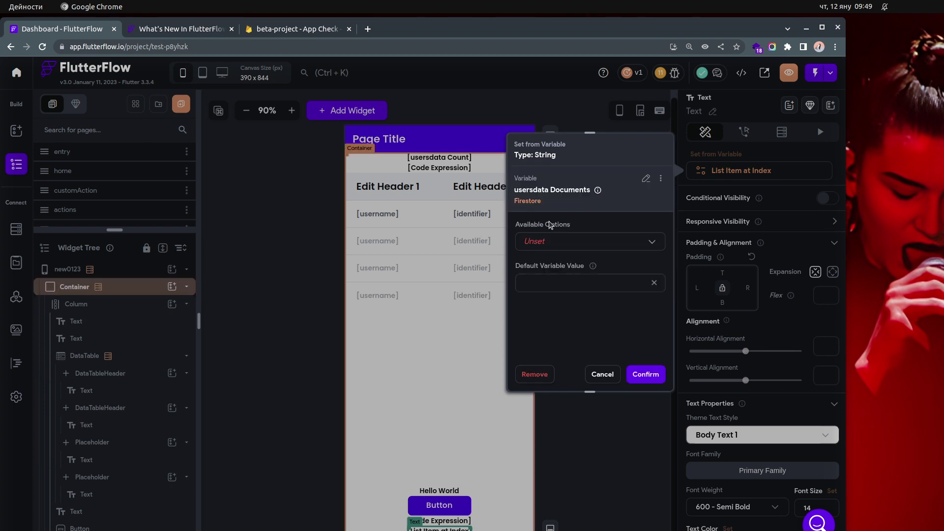
pyautogui.click(567, 245)
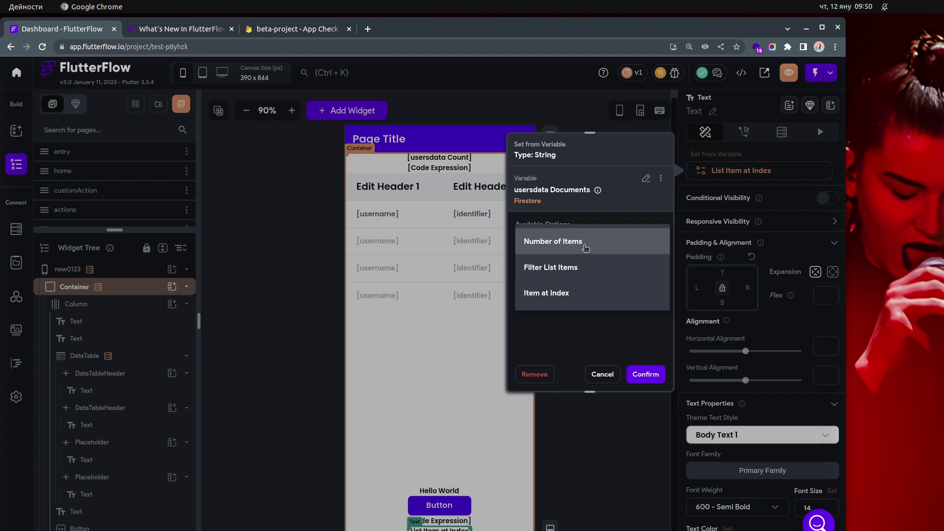
pyautogui.click(566, 299)
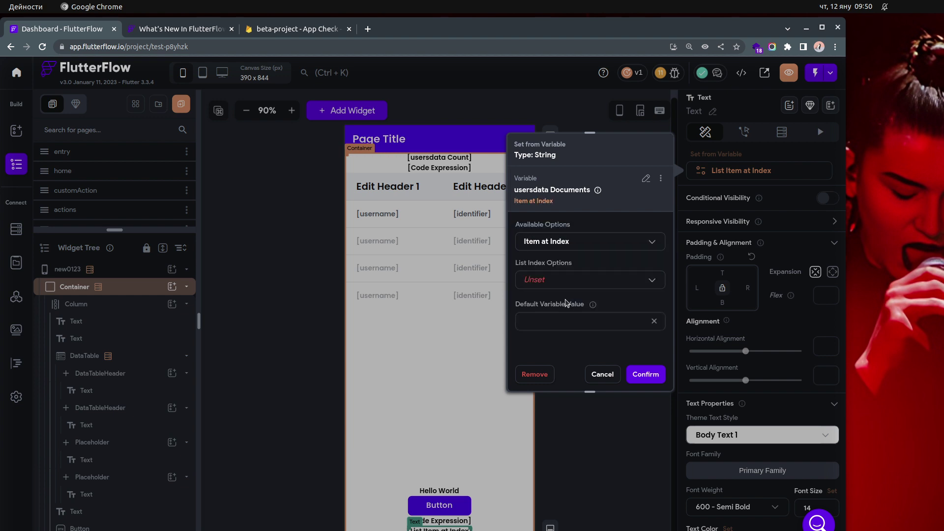
pyautogui.click(585, 283)
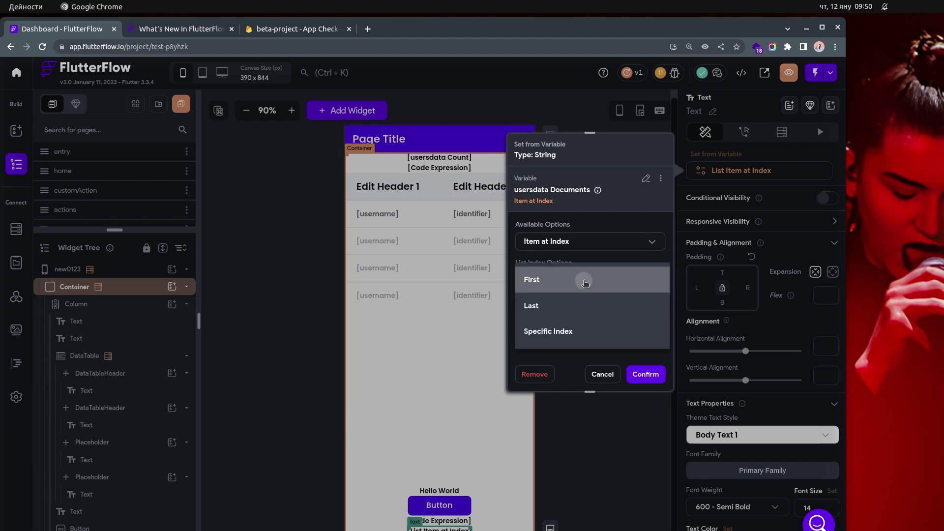
pyautogui.click(585, 284)
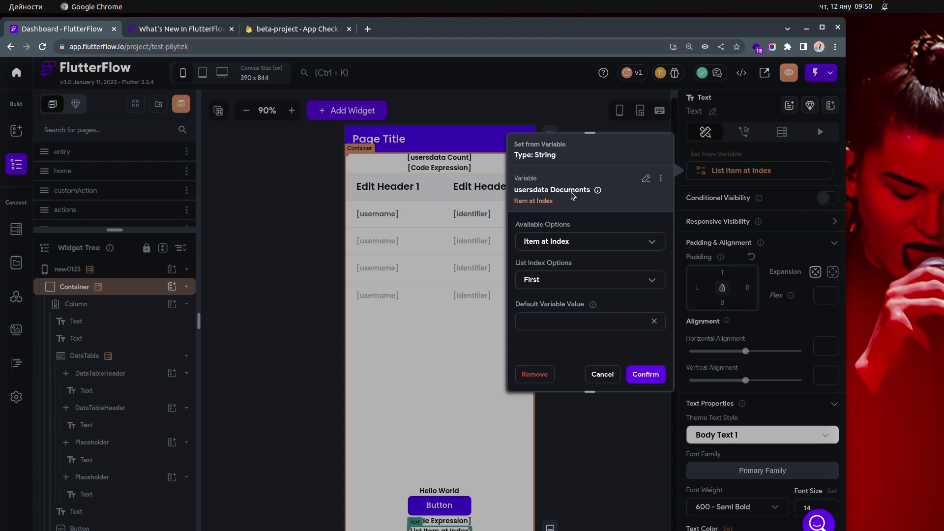
pyautogui.click(651, 374)
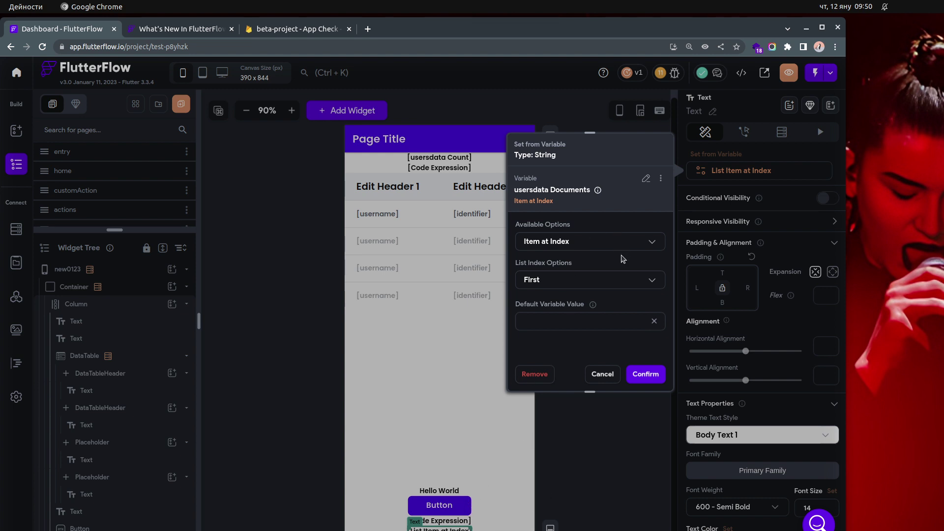
pyautogui.click(599, 377)
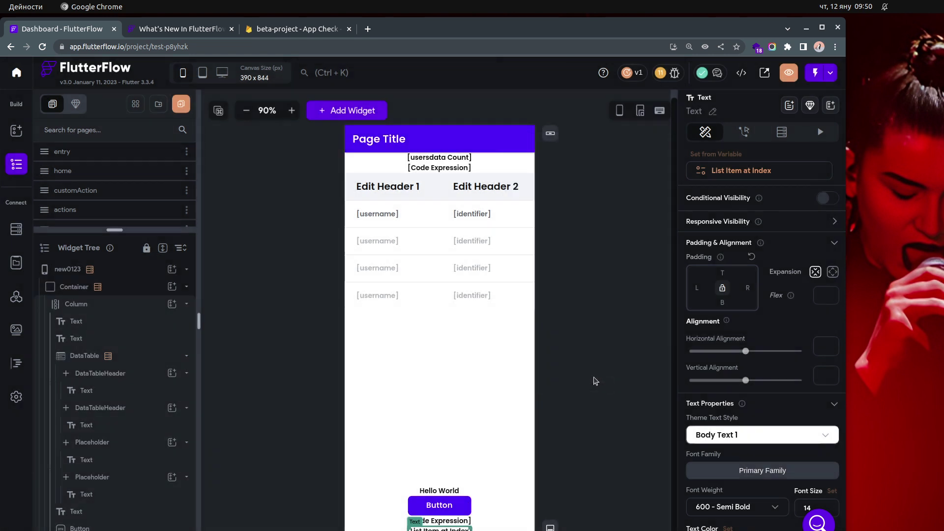
# Review the fields of the usersdata collection in the Firestore schema and return to the page's widget tree
pyautogui.click(18, 231)
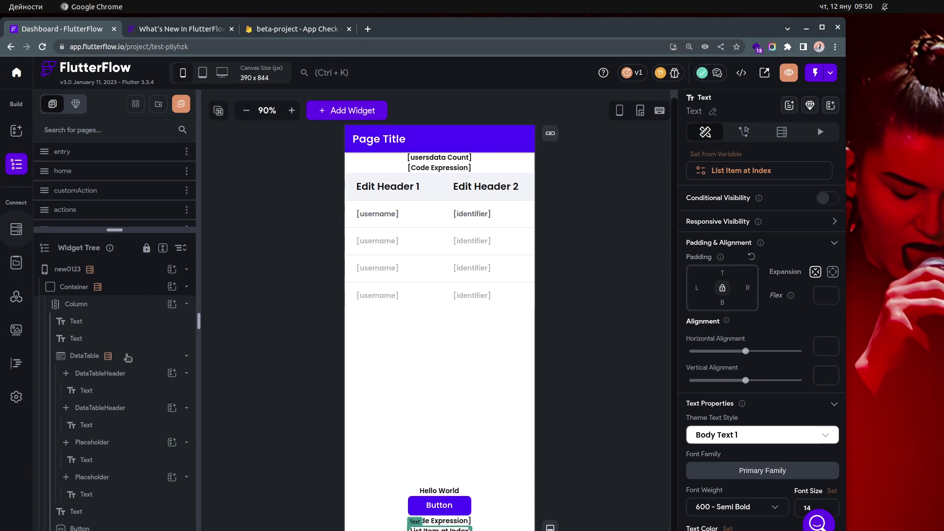
pyautogui.scroll(-1, 123, 365)
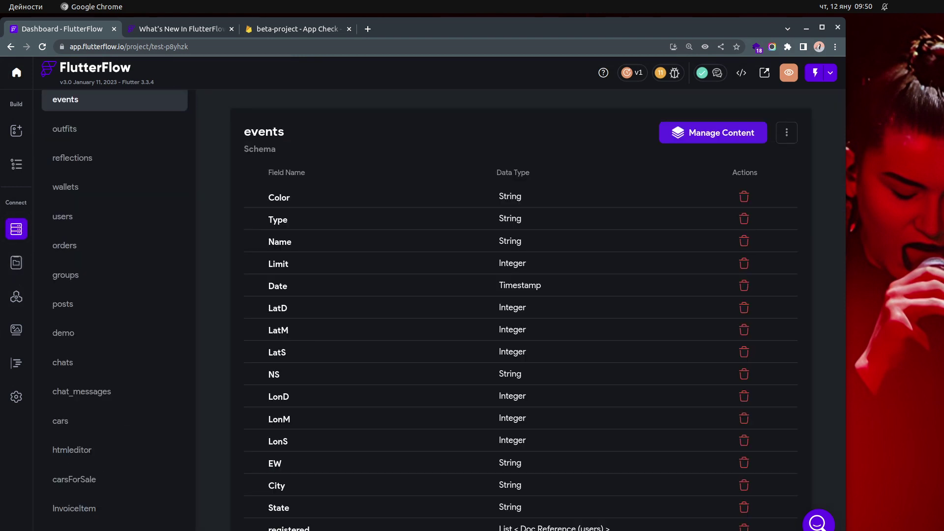
pyautogui.click(99, 529)
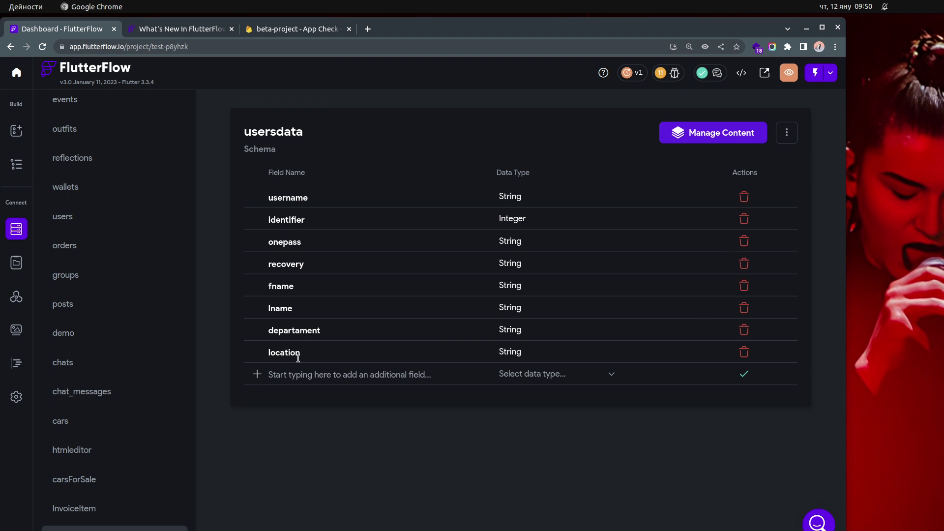
pyautogui.click(18, 170)
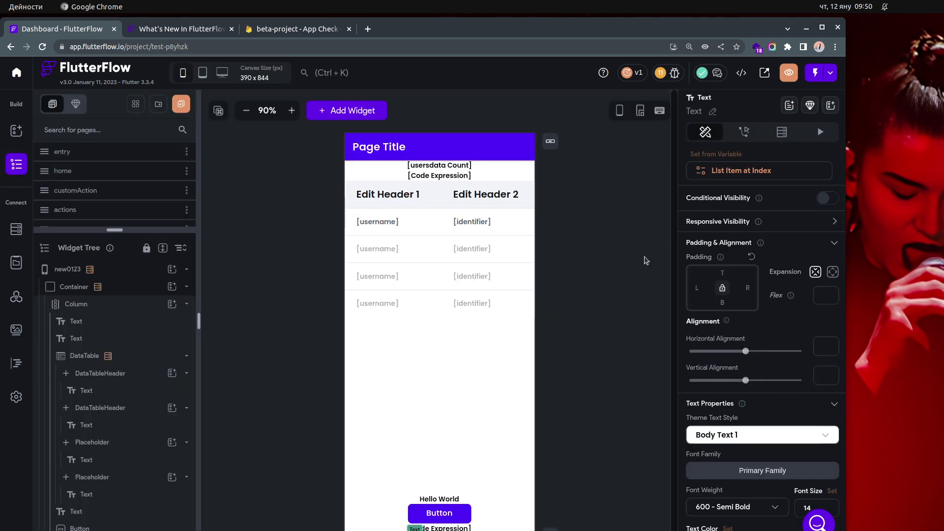
# Review the Text's cities Item at Index settings, including list index option, value source and value, and close them without changes
pyautogui.click(762, 173)
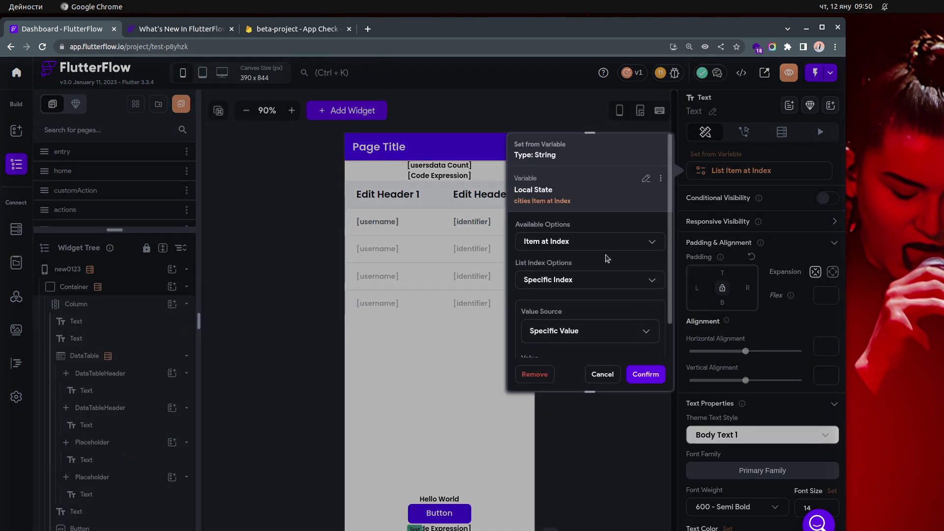
pyautogui.scroll(-2, 610, 269)
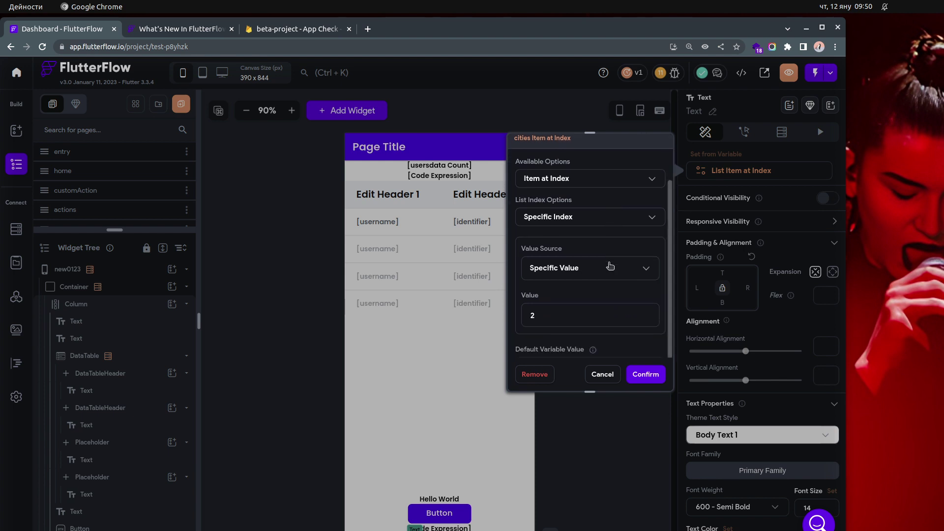
pyautogui.scroll(2, 610, 267)
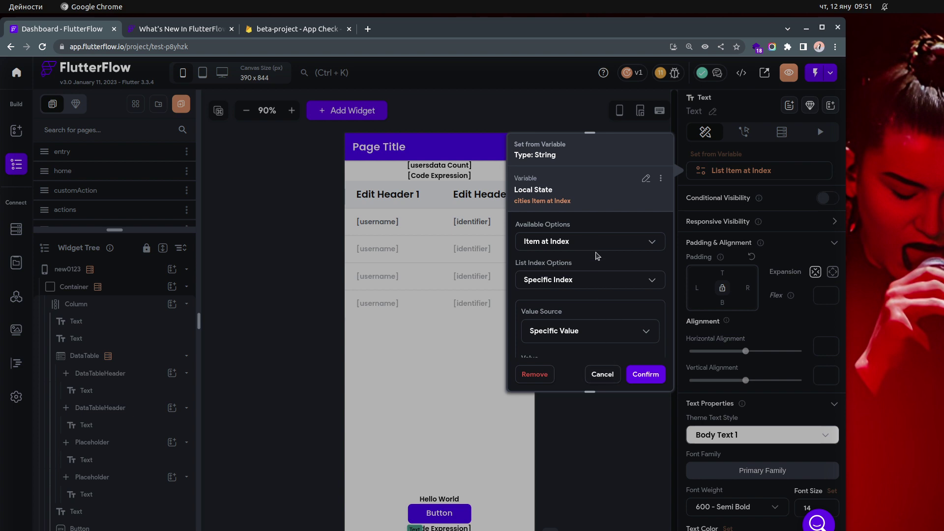
pyautogui.scroll(-1, 599, 249)
pyautogui.scroll(-2, 599, 248)
pyautogui.scroll(3, 597, 267)
pyautogui.scroll(-1, 582, 271)
pyautogui.scroll(-1, 603, 274)
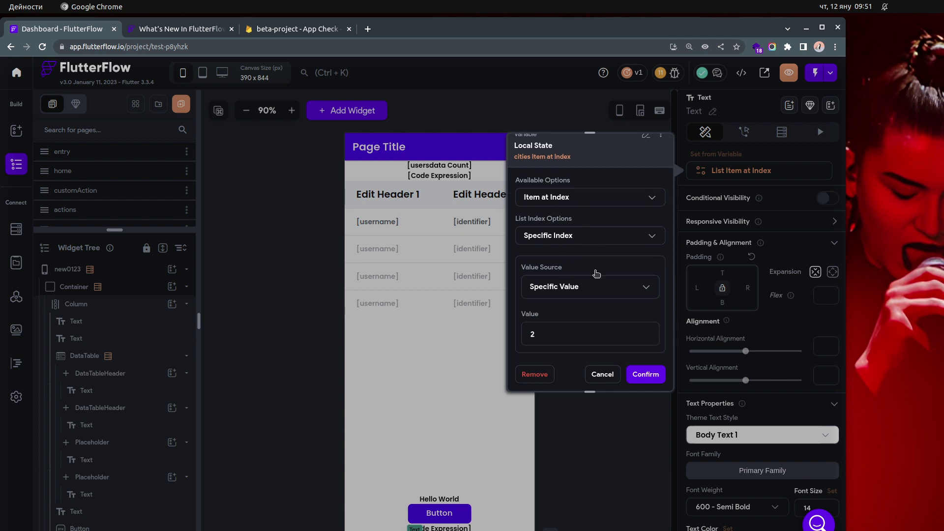
pyautogui.scroll(-1, 597, 274)
pyautogui.scroll(2, 596, 274)
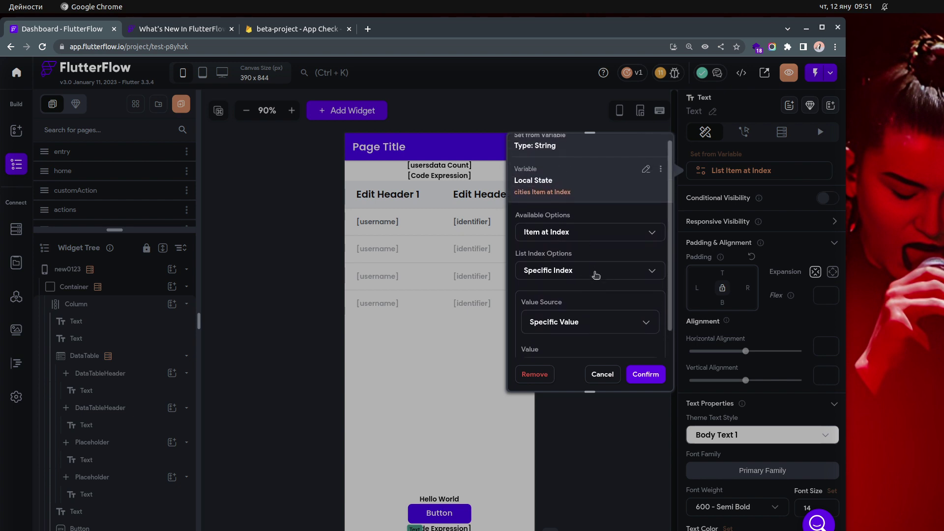
pyautogui.scroll(1, 596, 275)
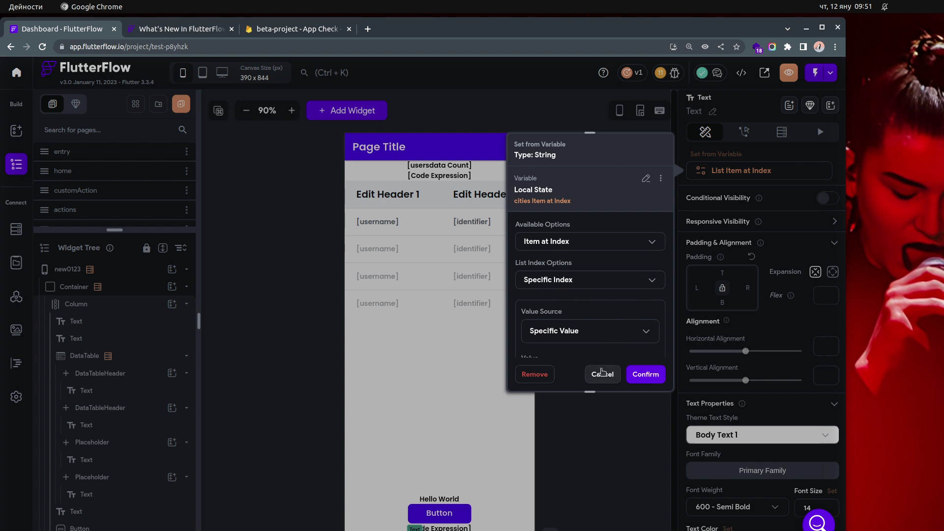
pyautogui.scroll(-1, 607, 302)
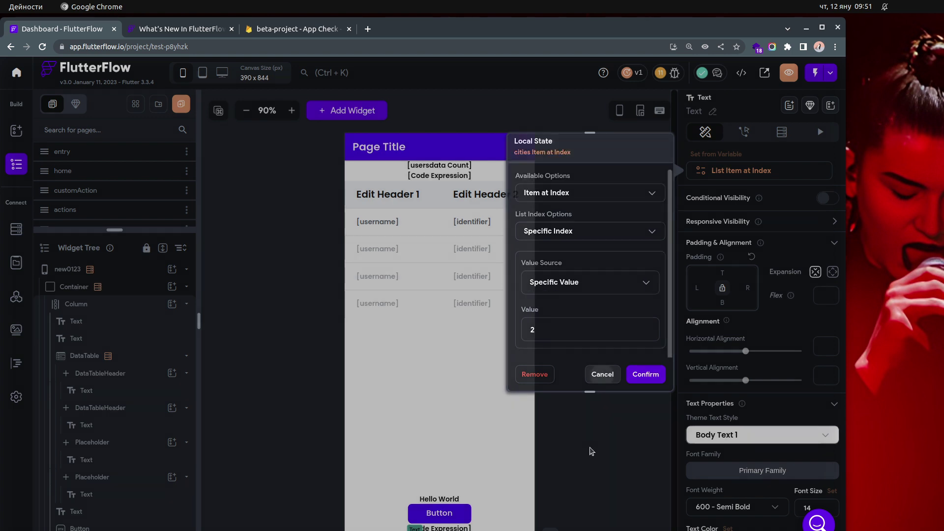
pyautogui.click(602, 374)
# Select the Code Exports With FlutterFlow CLI line in the text editor notes and read its section on the What's New page
pyautogui.hotkey('alt', 'Tab')
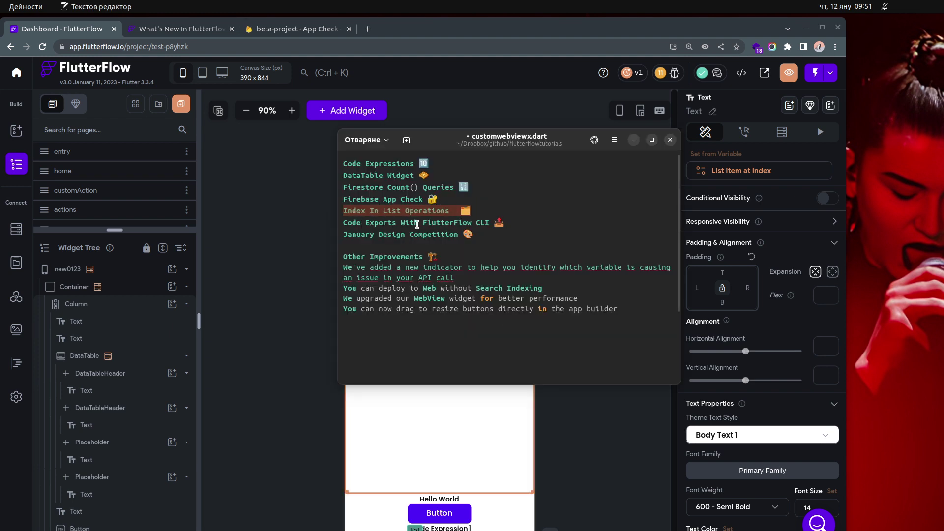
pyautogui.click(390, 223)
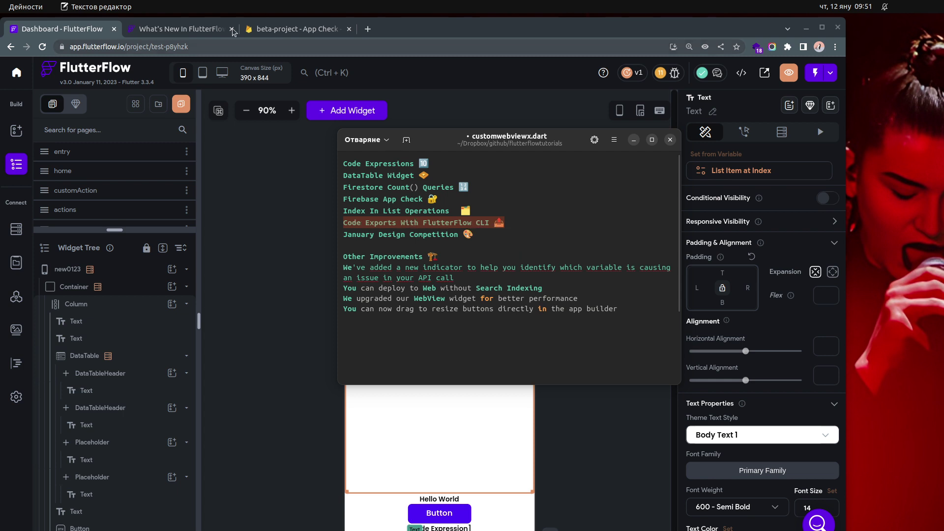
pyautogui.click(199, 29)
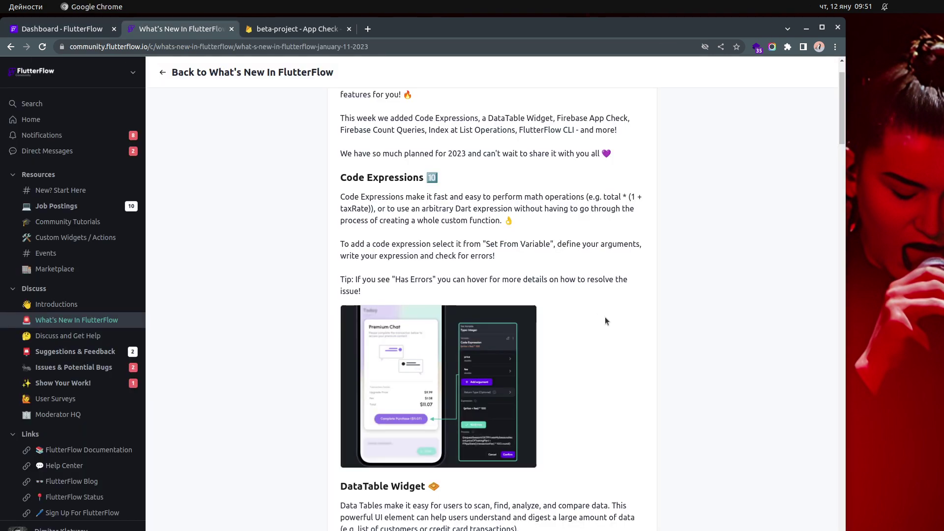
pyautogui.scroll(-10, 606, 320)
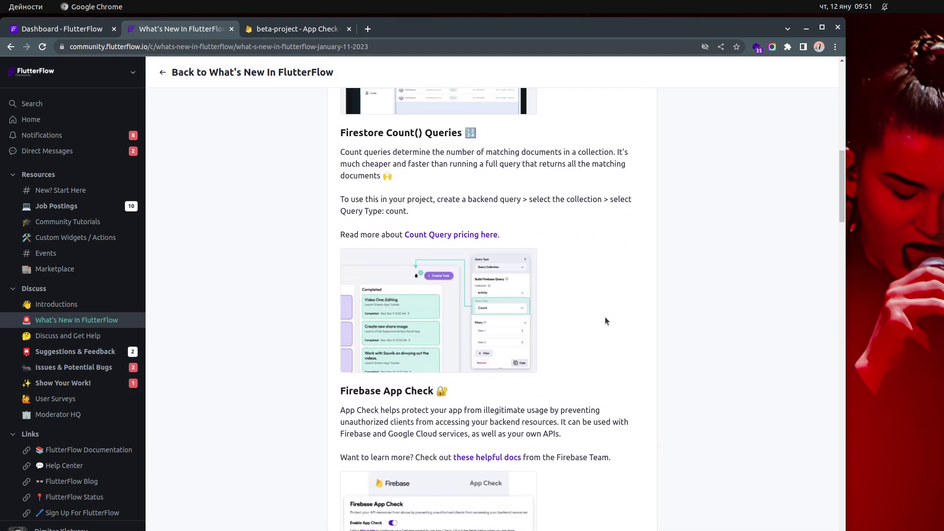
pyautogui.scroll(-11, 606, 320)
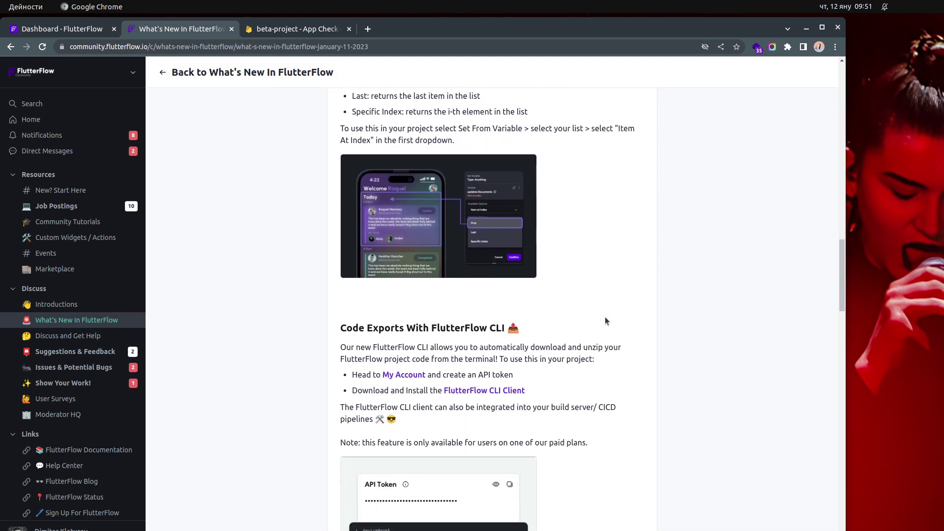
pyautogui.scroll(-1, 605, 321)
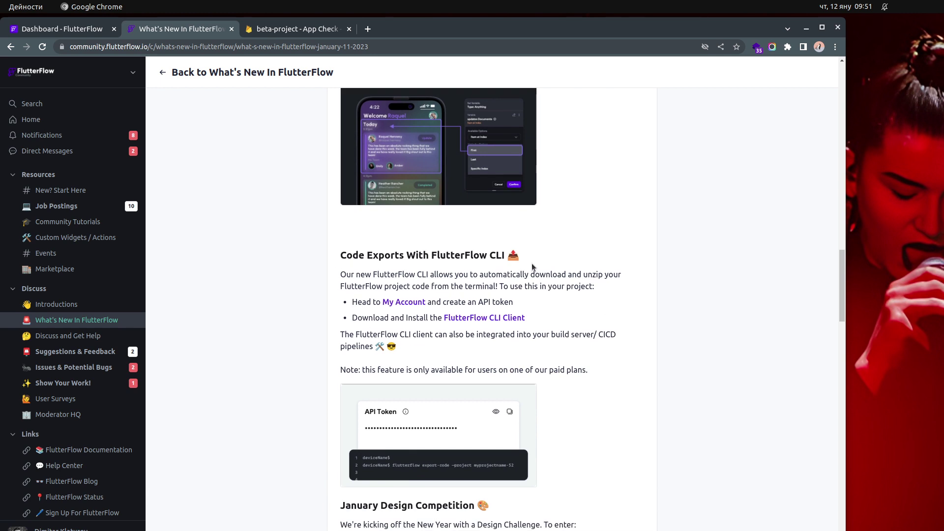
pyautogui.scroll(-1, 607, 393)
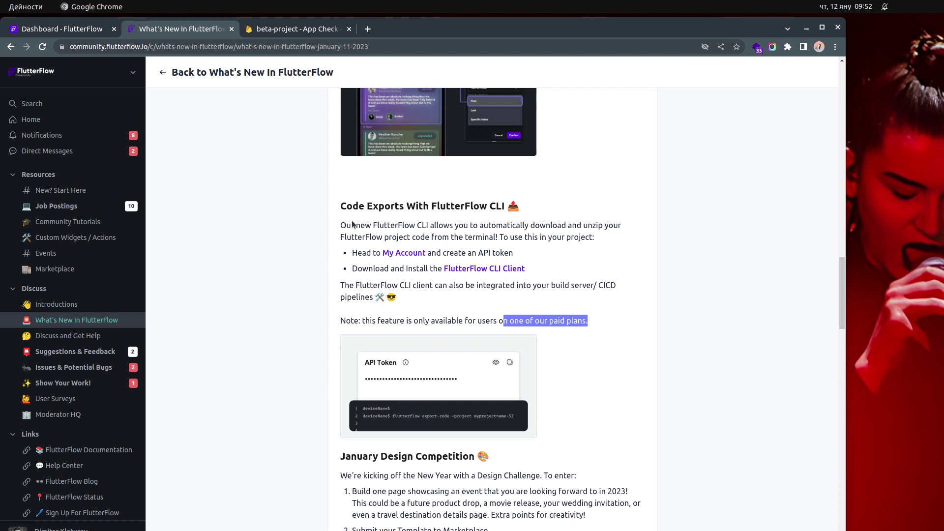
pyautogui.moveTo(342, 225); pyautogui.dragTo(612, 320)
pyautogui.click(545, 306)
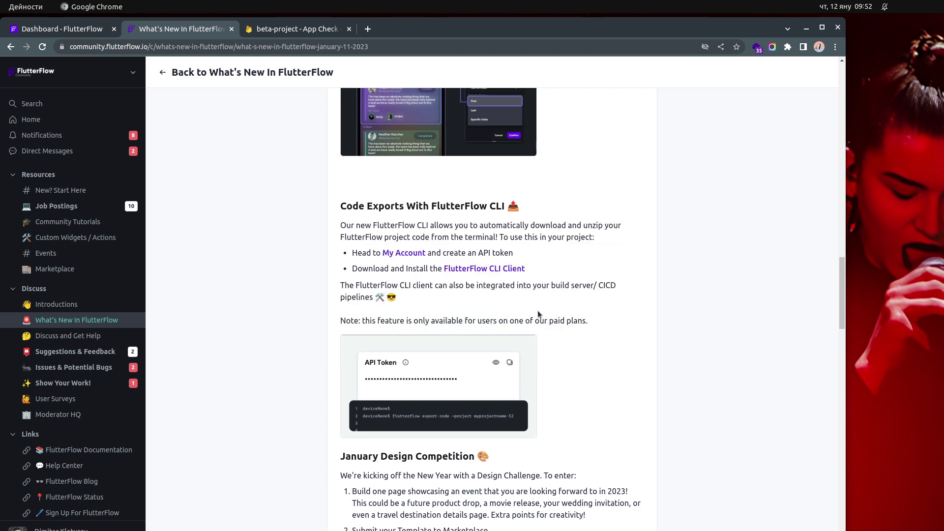
# Open the FlutterFlow CLI Client link in a new browser tab, examine the flutterflow_cli package page and return to the What's New article
pyautogui.rightClick(485, 270)
pyautogui.click(512, 272)
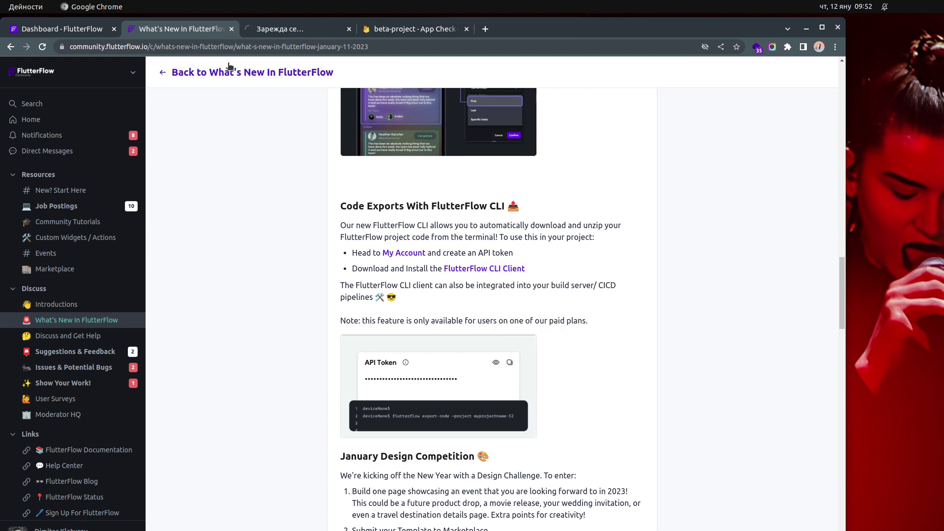
pyautogui.click(311, 29)
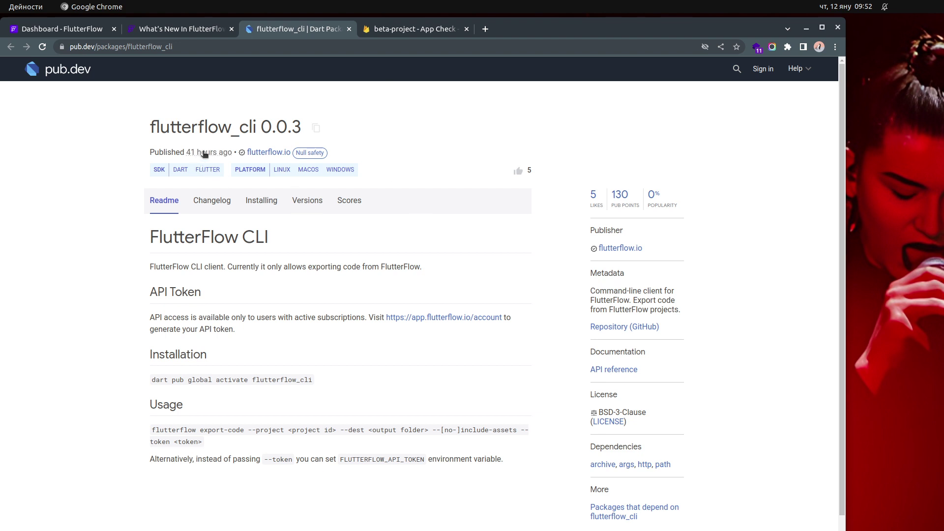
pyautogui.moveTo(204, 153)
pyautogui.click(180, 24)
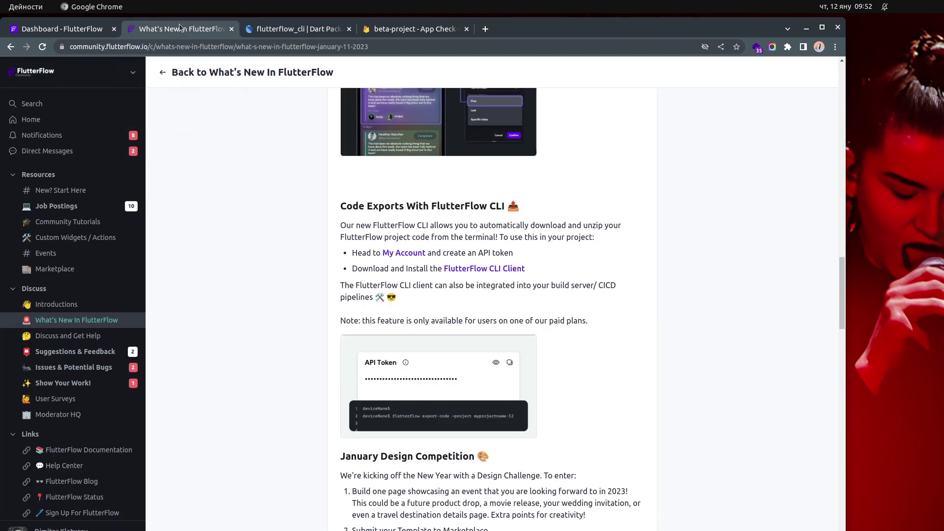
# Read the description line on the flutterflow_cli package page, highlighting its export-only note, and return to the What's New article
pyautogui.click(270, 28)
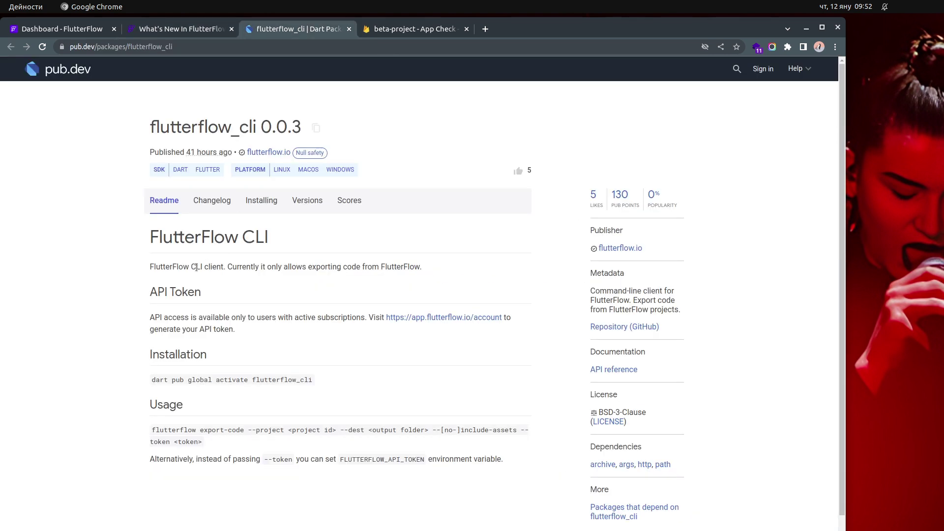
pyautogui.moveTo(197, 267); pyautogui.dragTo(408, 272)
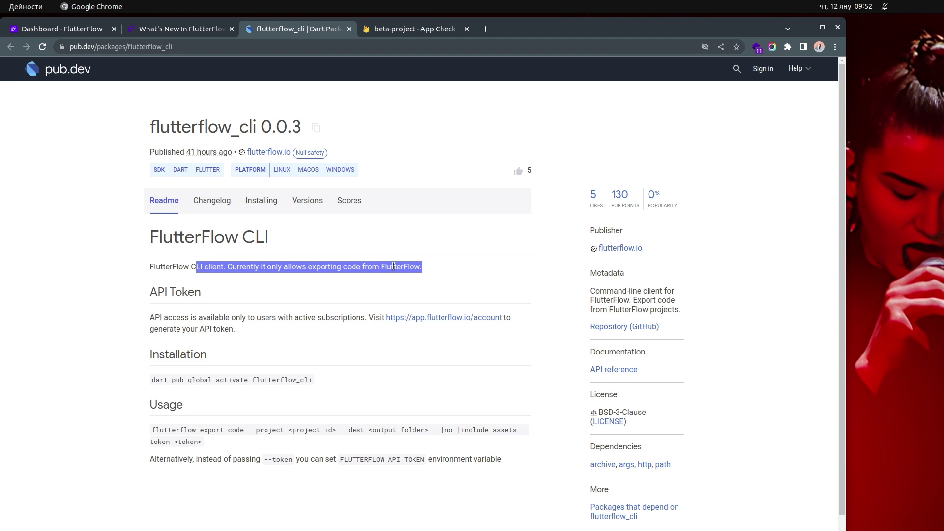
pyautogui.click(305, 293)
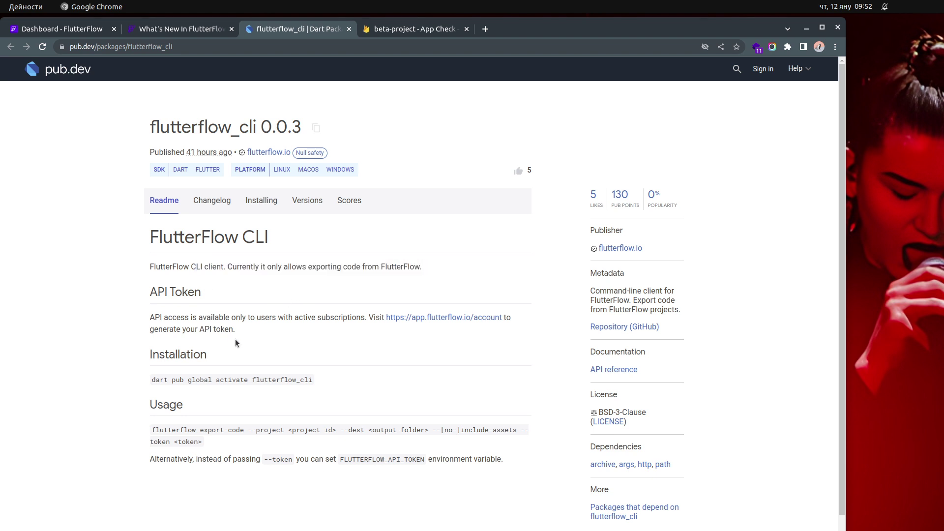
pyautogui.click(190, 30)
pyautogui.click(81, 30)
pyautogui.click(150, 30)
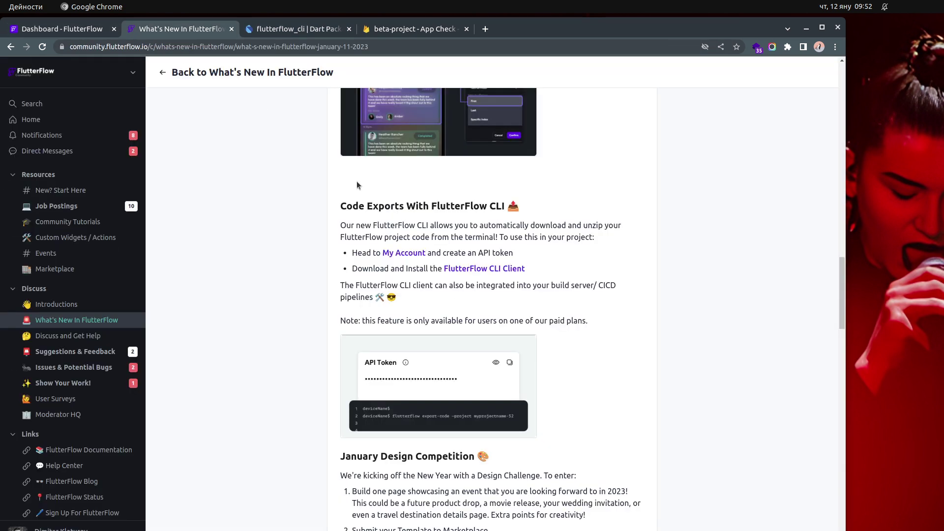
# Highlight in turn the API token, CLI client installation and build server integration lines of the Code Exports With FlutterFlow CLI section
pyautogui.moveTo(352, 254); pyautogui.dragTo(537, 254)
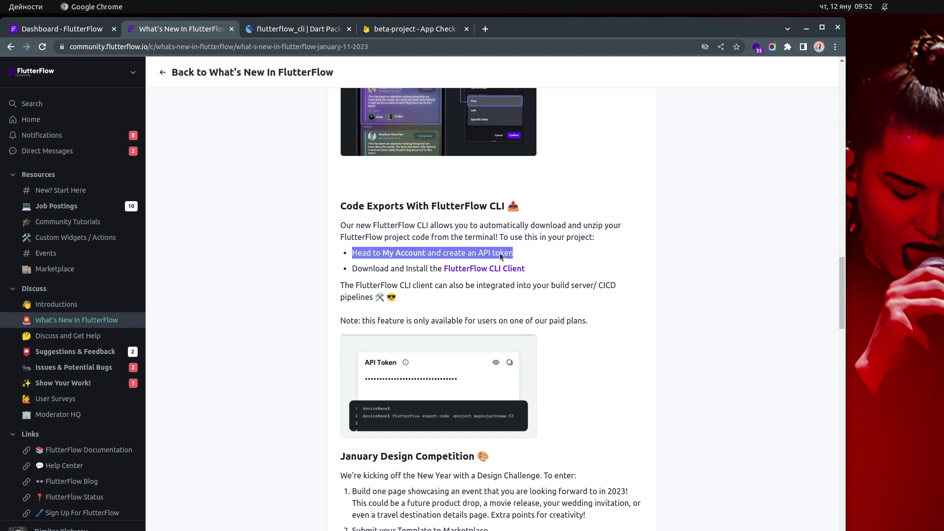
pyautogui.moveTo(355, 272); pyautogui.dragTo(548, 275)
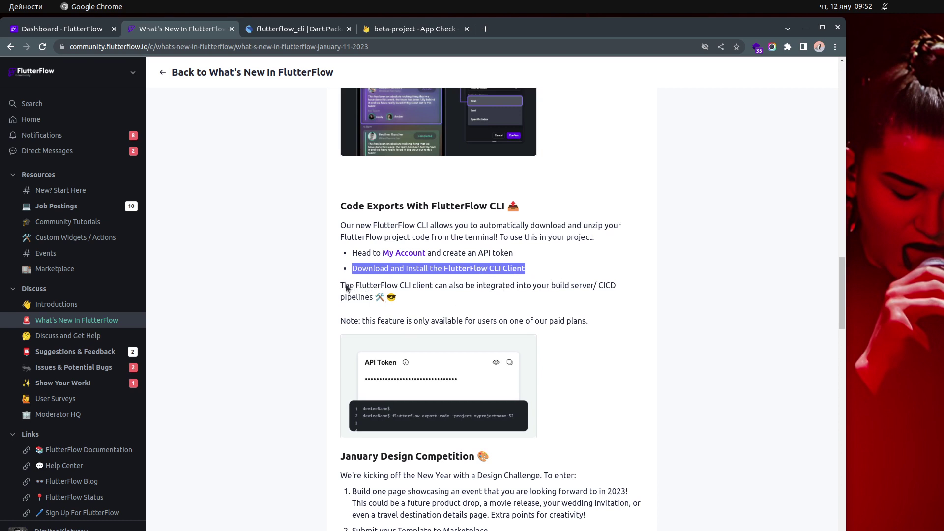
pyautogui.moveTo(346, 286); pyautogui.dragTo(438, 303)
pyautogui.click(601, 327)
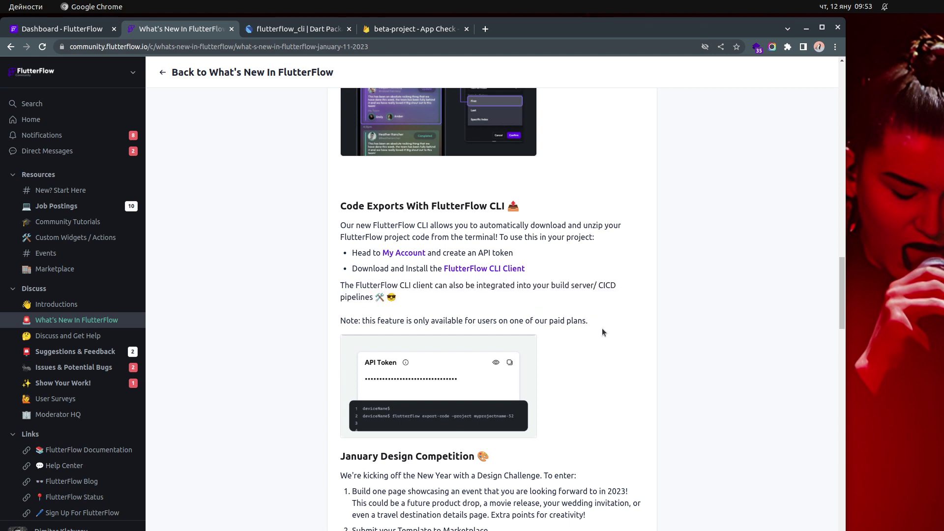
# Highlight the January Design Competition heading and read the section's entry rules, prize and submission deadline
pyautogui.scroll(-4, 588, 332)
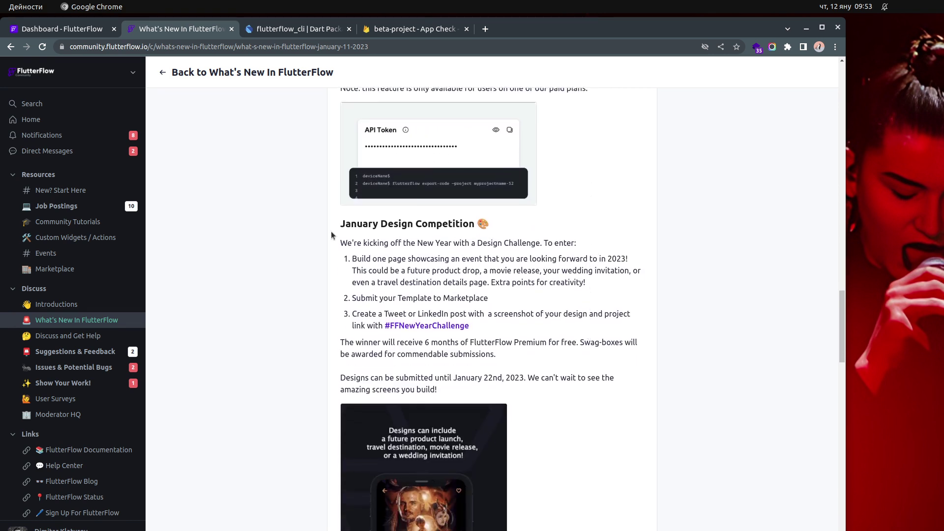
pyautogui.moveTo(340, 224); pyautogui.dragTo(509, 226)
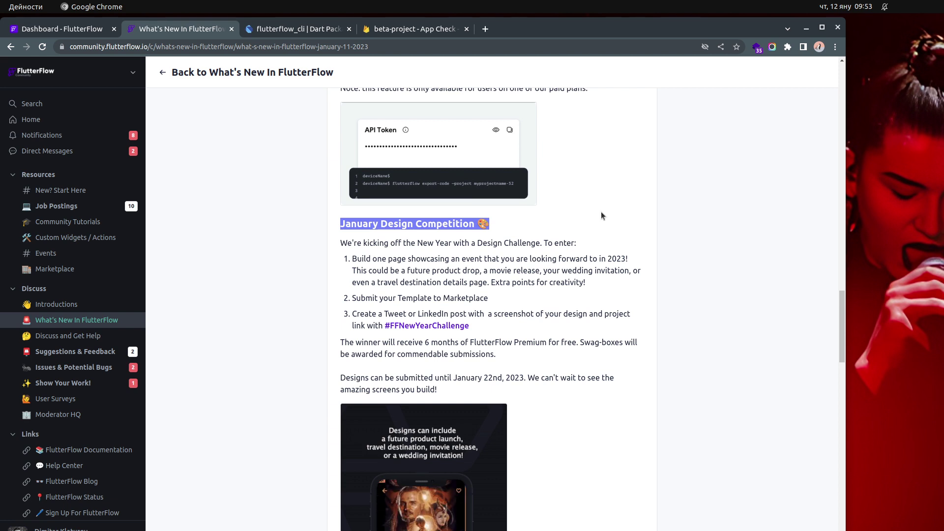
pyautogui.scroll(-2, 600, 221)
pyautogui.scroll(-1, 602, 222)
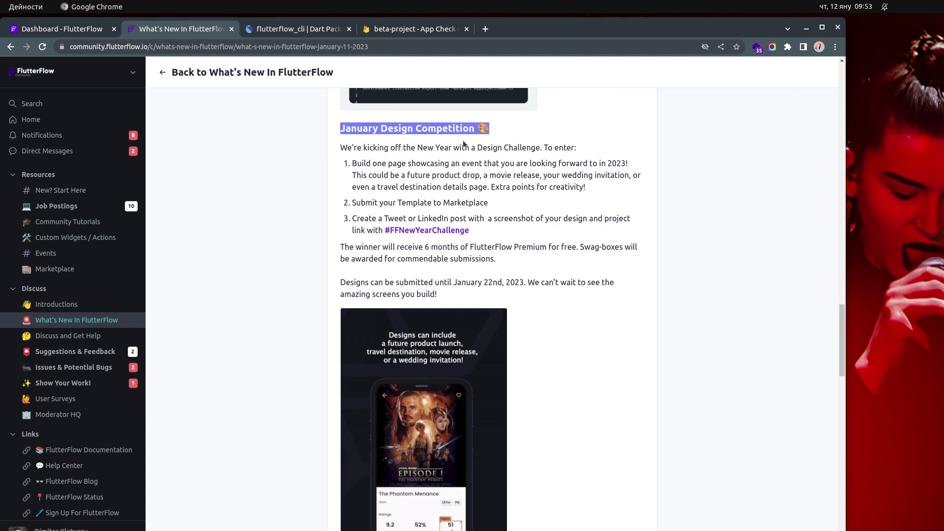
pyautogui.click(360, 132)
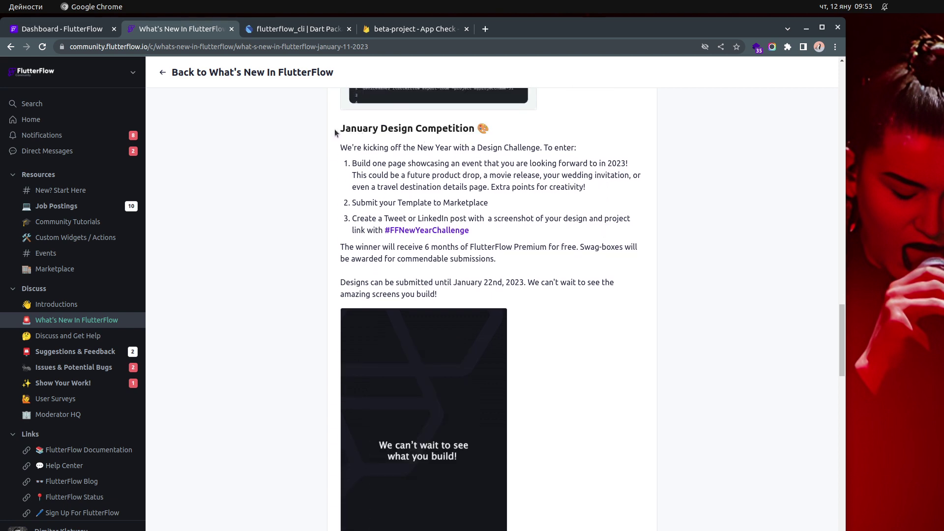
pyautogui.moveTo(336, 132); pyautogui.dragTo(494, 131)
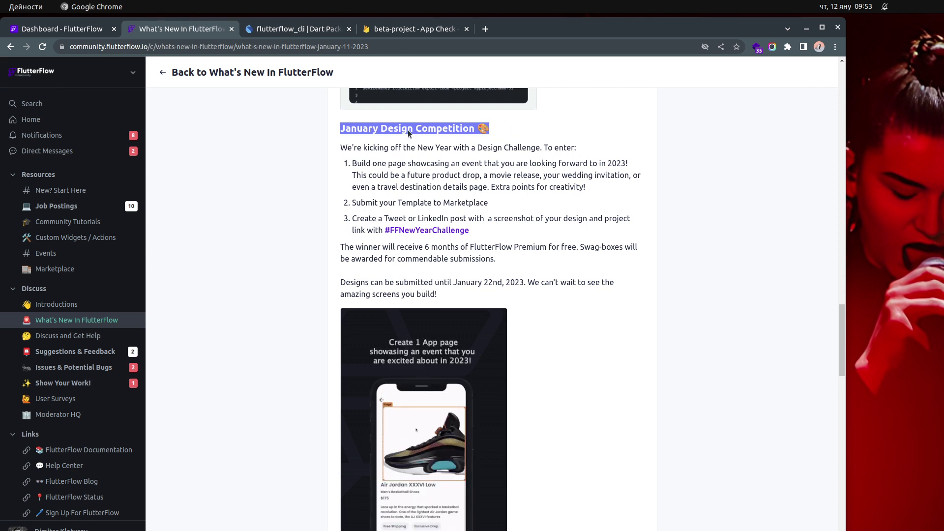
pyautogui.click(606, 136)
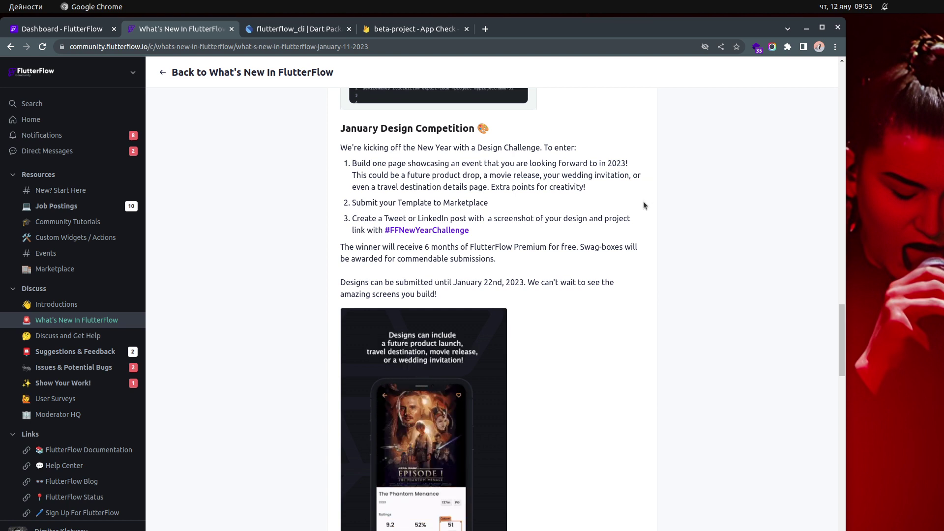
# Highlight the Resources To Become A FlutterFlow Guru heading and its Animations 2.0, Form Validation and CSV Import entries
pyautogui.scroll(-6, 635, 206)
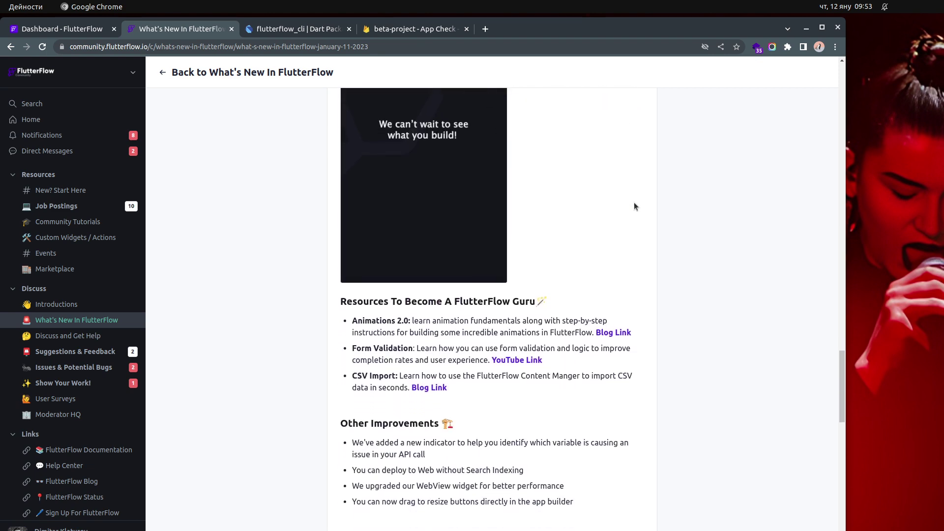
pyautogui.scroll(4, 635, 206)
pyautogui.scroll(-5, 635, 206)
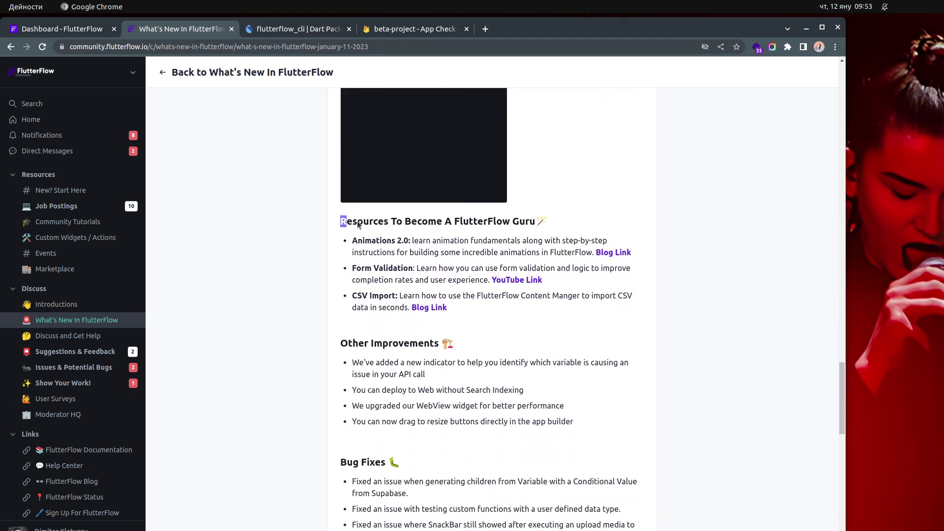
pyautogui.moveTo(340, 222); pyautogui.dragTo(578, 227)
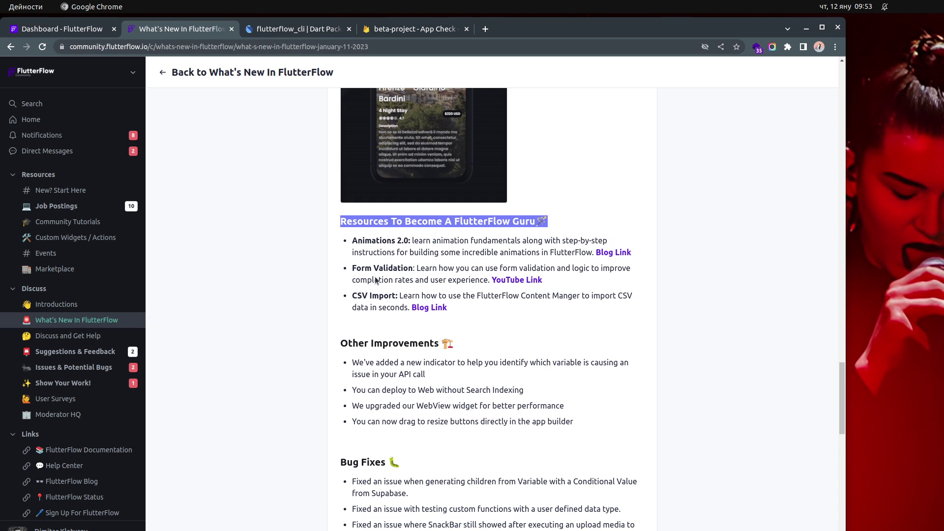
pyautogui.moveTo(473, 311); pyautogui.dragTo(351, 242)
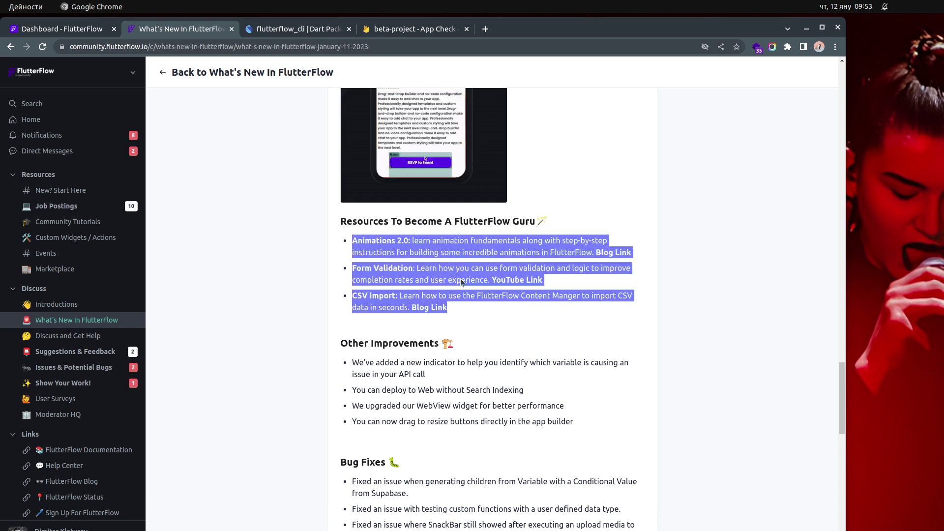
pyautogui.click(622, 274)
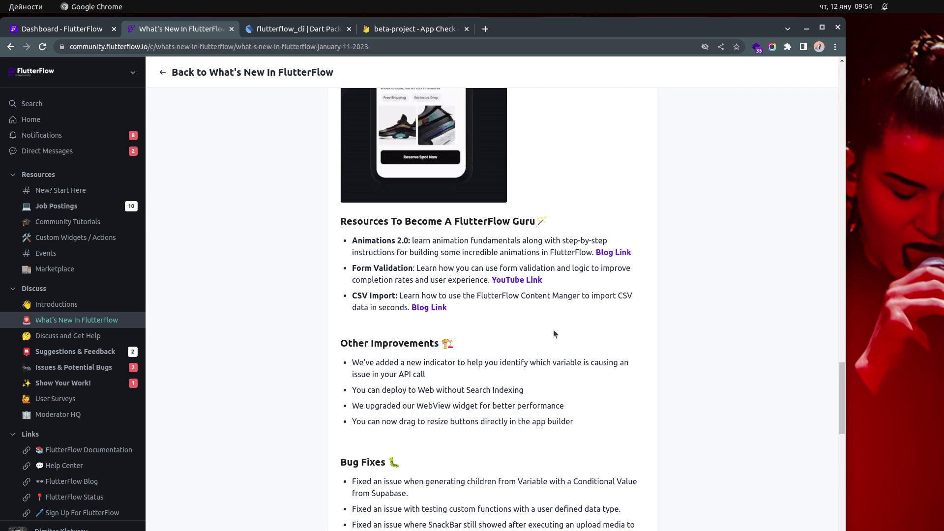
pyautogui.doubleClick(485, 225)
pyautogui.click(664, 331)
# Highlight the API call variable indicator item under Other Improvements and enlarge the page to 125%
pyautogui.scroll(-3, 664, 331)
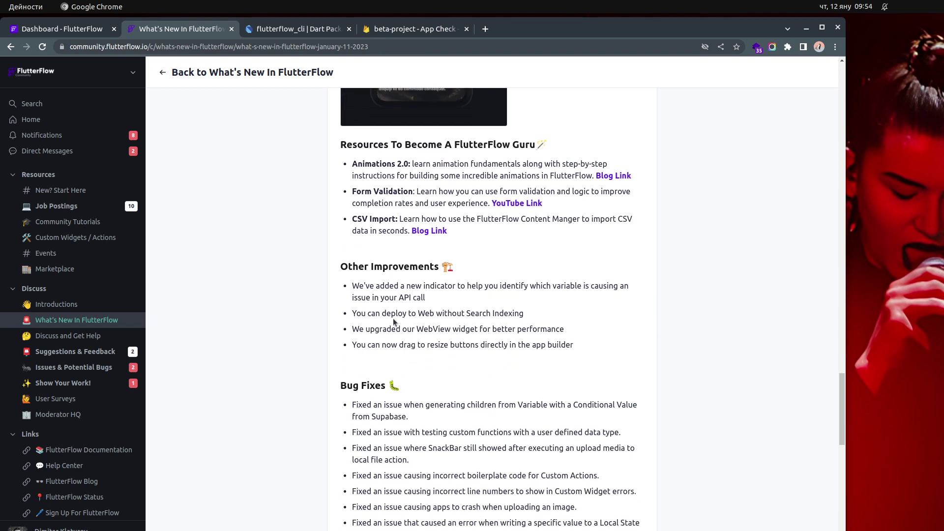
pyautogui.moveTo(352, 288); pyautogui.dragTo(441, 303)
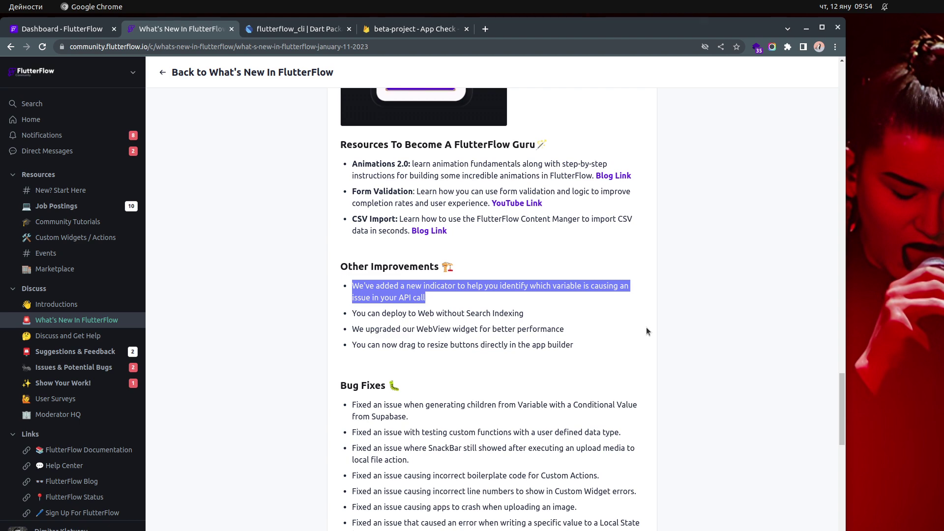
pyautogui.hotkey('ctrl', '+')
pyautogui.hotkey('ctrl', '+')
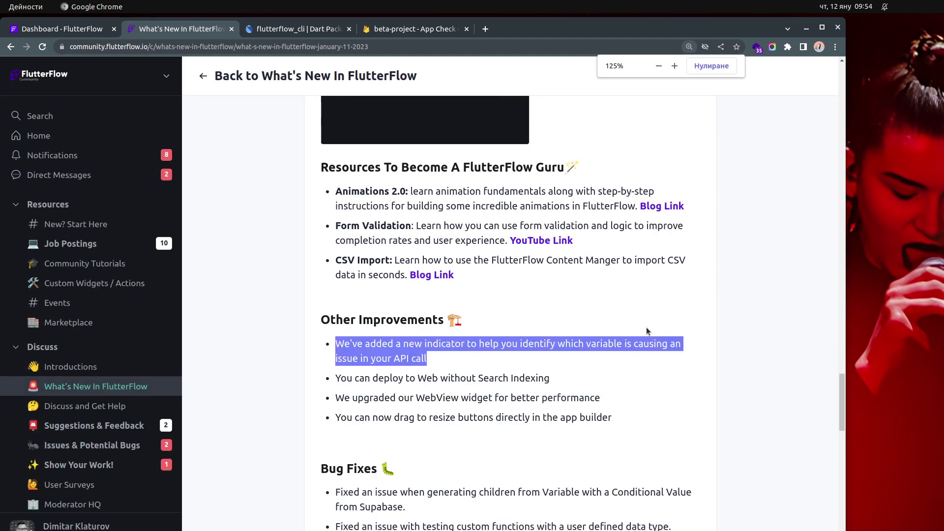
pyautogui.scroll(-2, 634, 330)
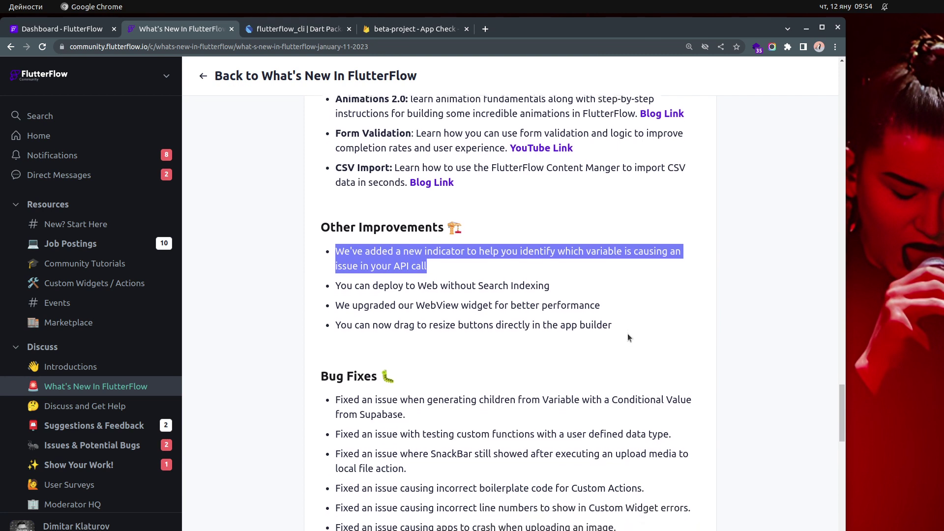
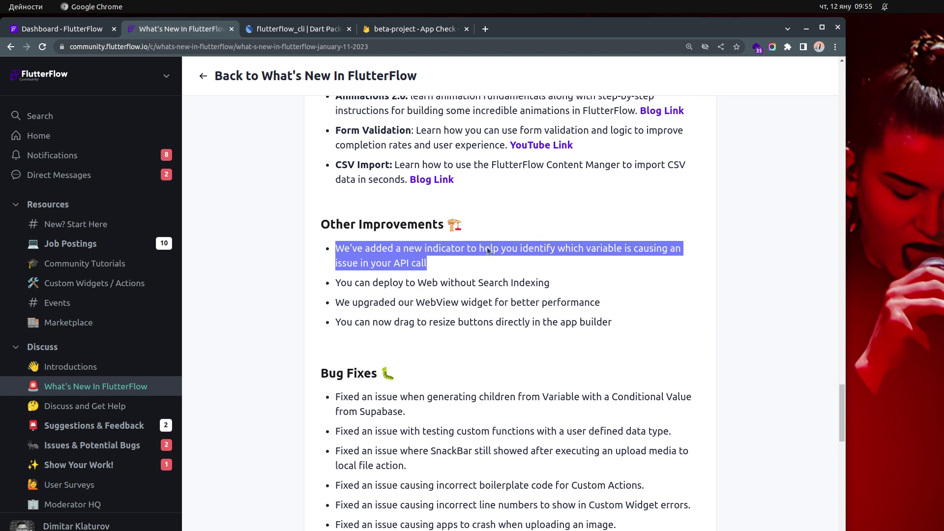
# Highlight the item about deploying to Web without Search Indexing, and single out the words "Search Indexing"
pyautogui.tripleClick(347, 285)
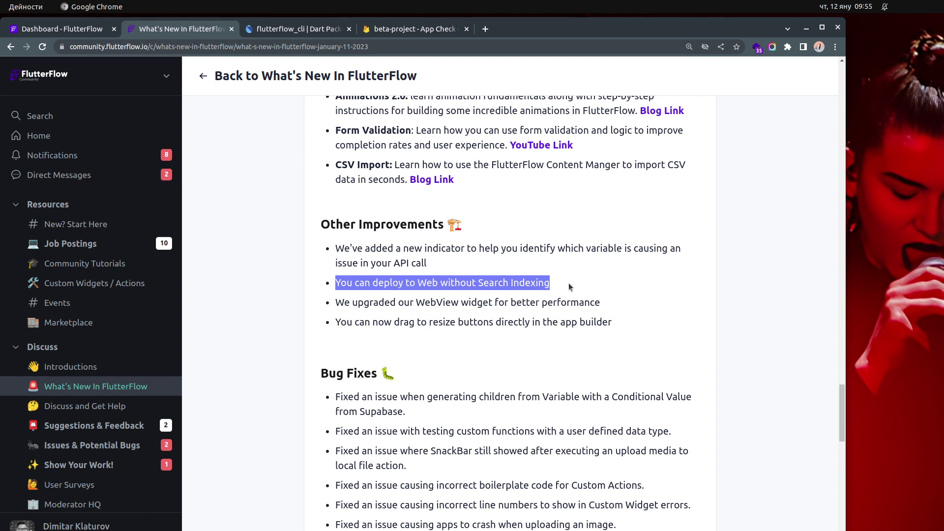
pyautogui.doubleClick(492, 285)
pyautogui.moveTo(569, 287); pyautogui.dragTo(480, 290)
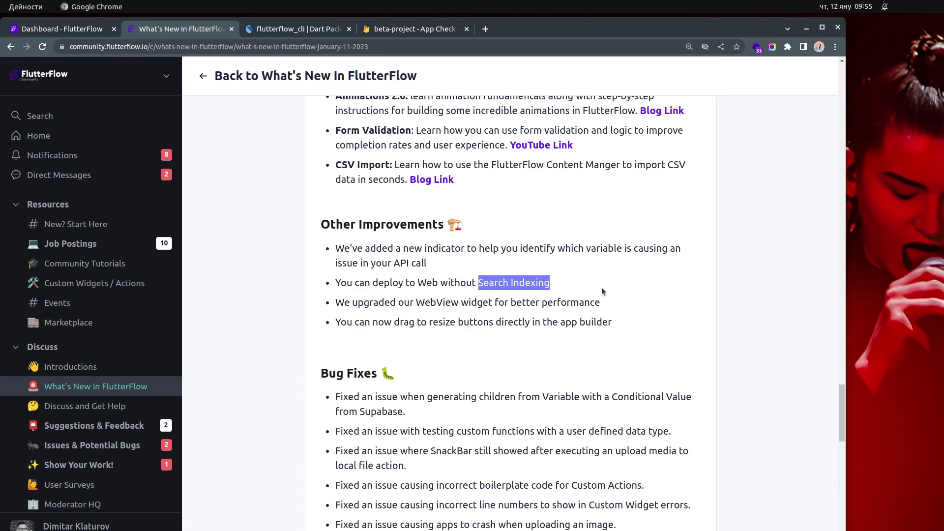
# Search Google for "WebView" from the widget upgrade item, open the webview_flutter package page and highlight its version number
pyautogui.tripleClick(391, 303)
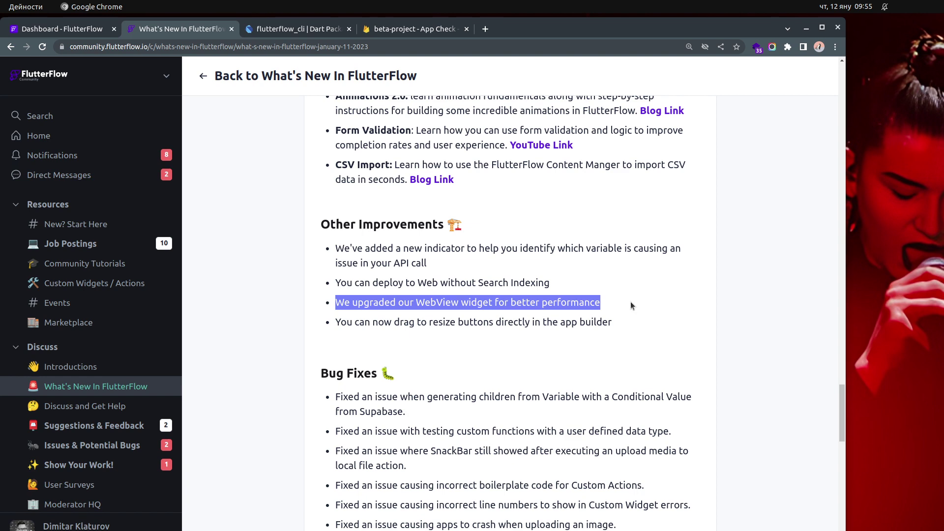
pyautogui.doubleClick(443, 307)
pyautogui.rightClick(442, 308)
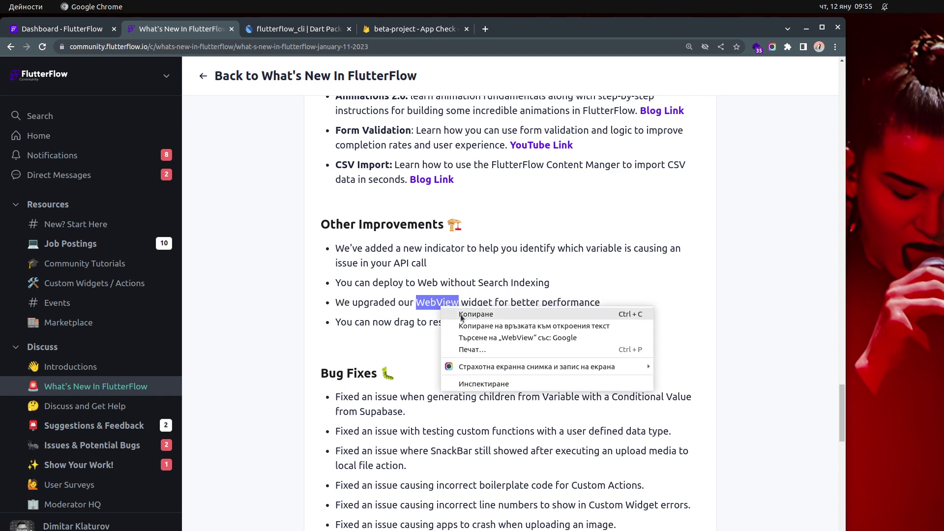
pyautogui.click(459, 340)
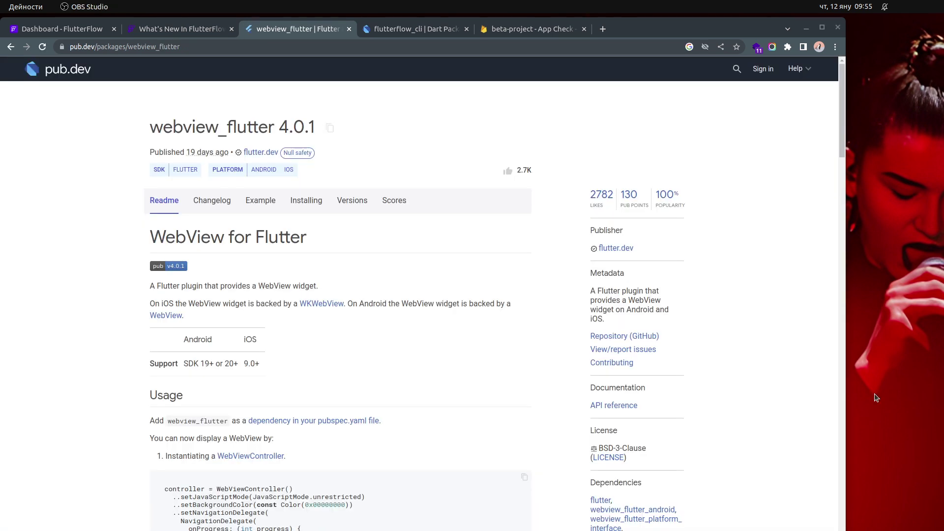
pyautogui.click(54, 294)
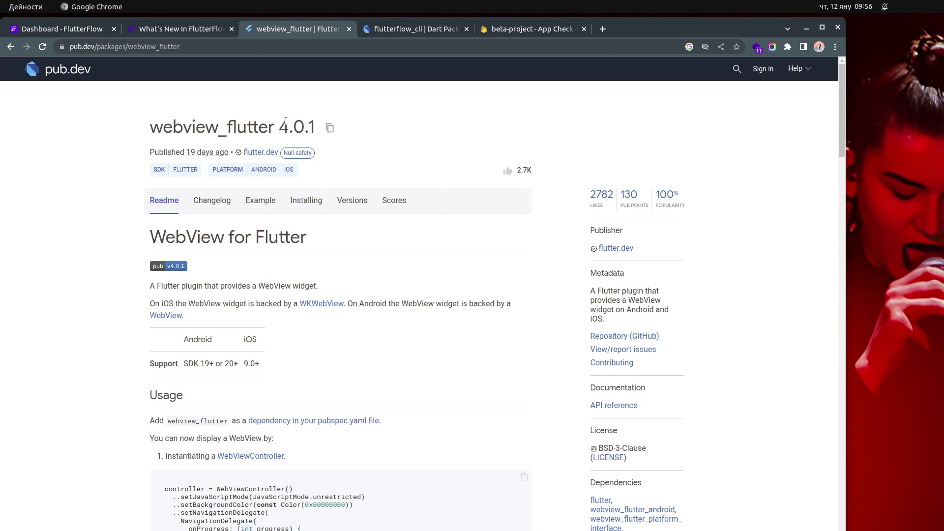
pyautogui.moveTo(285, 120); pyautogui.dragTo(316, 124)
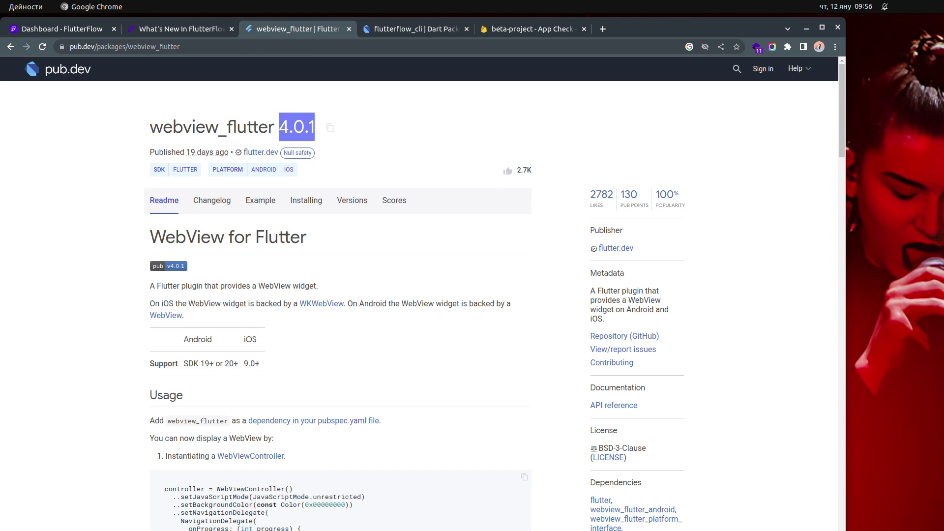
# Compare the webview_flutter page with the What's New article and highlight the WebView widget upgrade item under Other Improvements
pyautogui.hotkey('ctrl', 'shift', 'Tab')
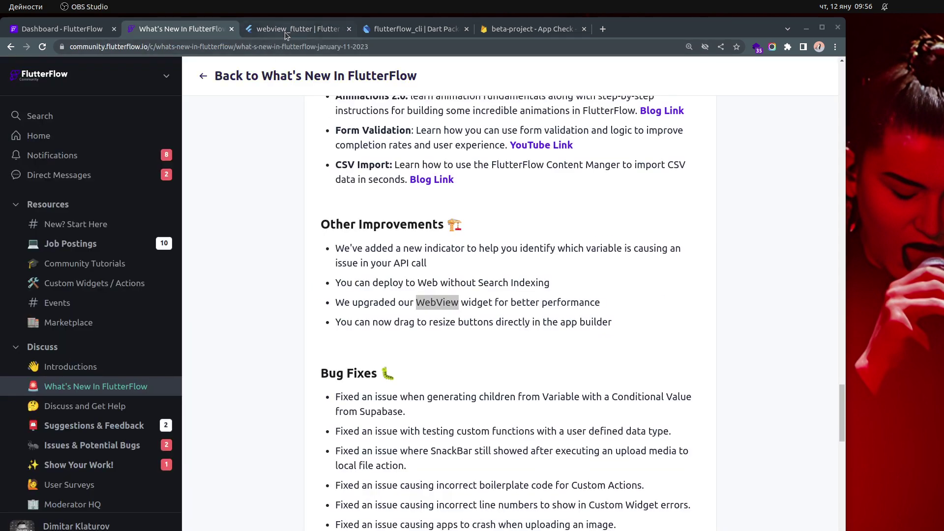
pyautogui.click(285, 31)
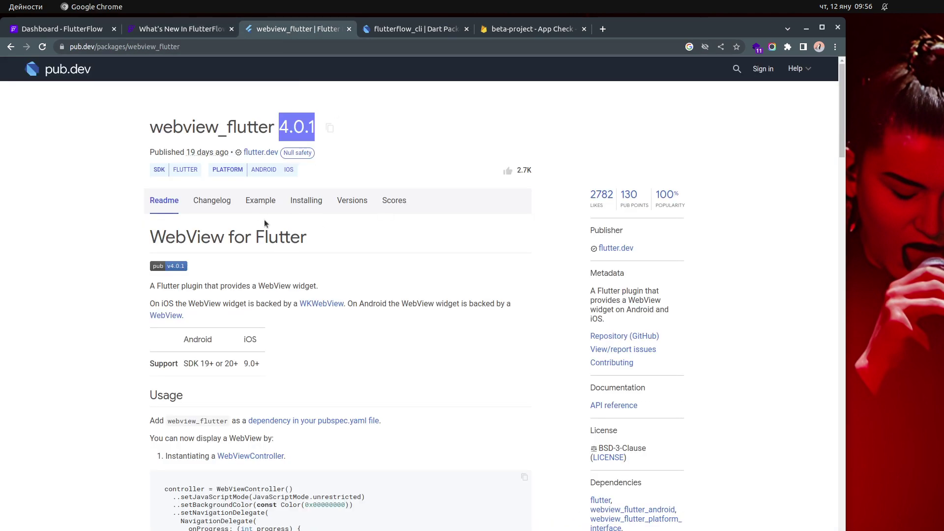
pyautogui.click(176, 31)
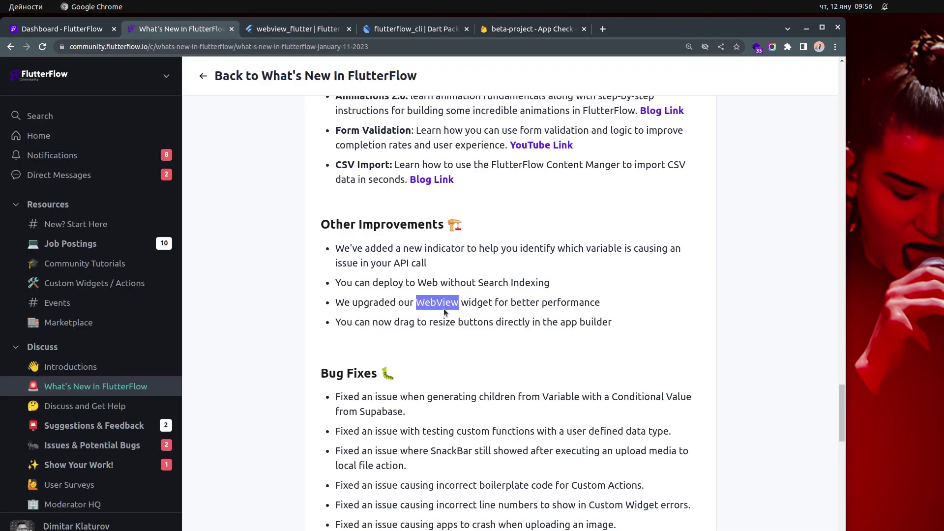
pyautogui.tripleClick(526, 306)
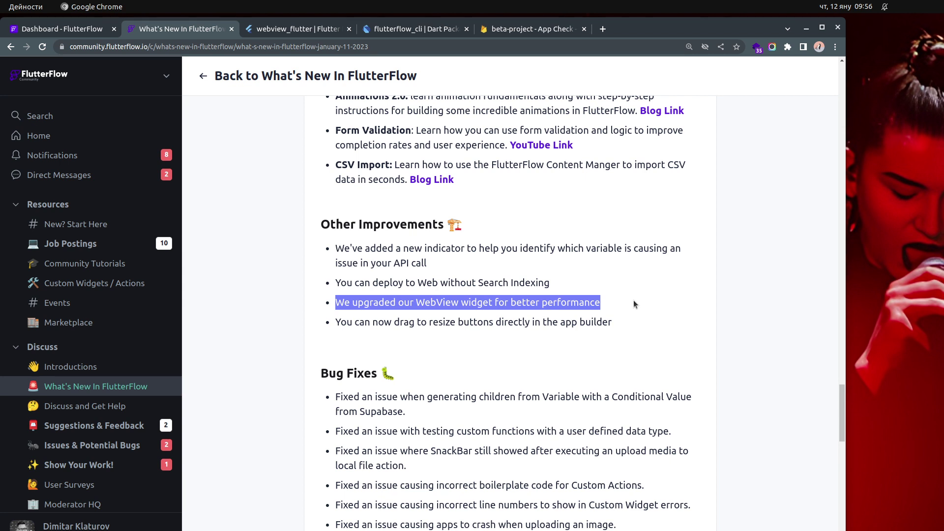
pyautogui.click(443, 306)
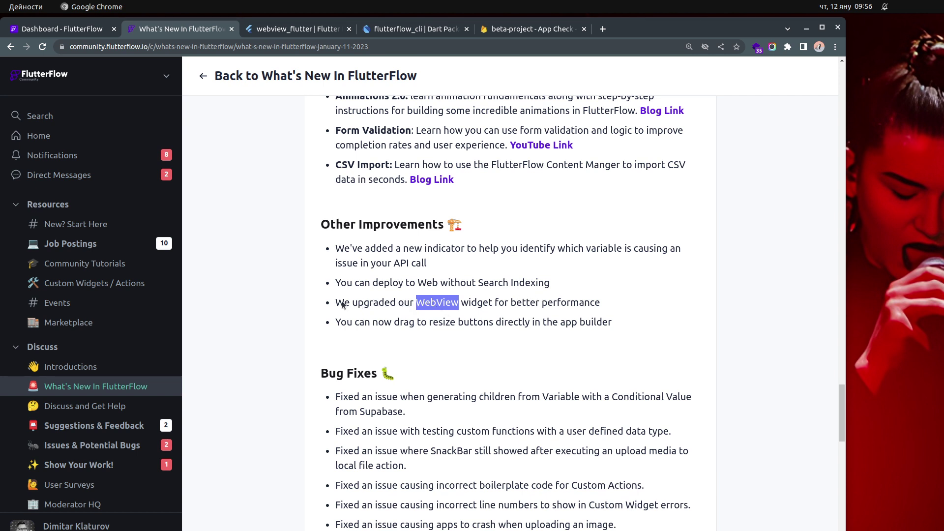
# Highlight the WebView upgrade item and the item about dragging to resize buttons under Other Improvements
pyautogui.moveTo(337, 304); pyautogui.dragTo(571, 309)
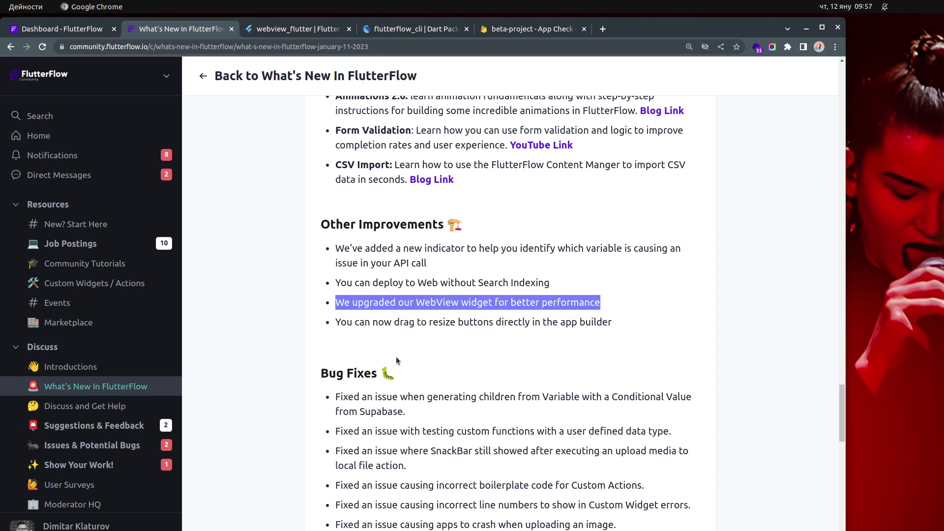
pyautogui.moveTo(336, 323); pyautogui.dragTo(651, 322)
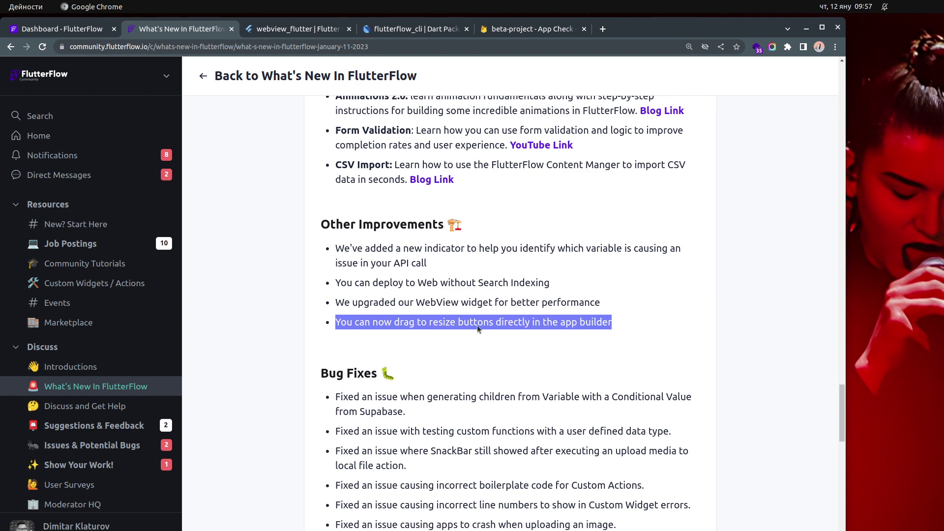
pyautogui.click(647, 327)
# Switch to the FlutterFlow builder, select the Button widget on the new0123 page and recheck the article's button resizing item
pyautogui.hotkey('ctrl', 'shift', 'Tab')
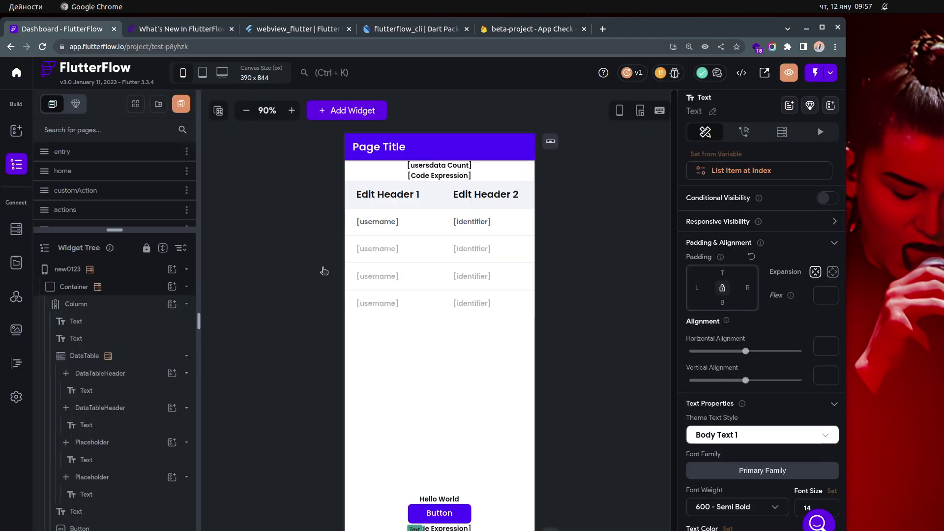
pyautogui.click(446, 514)
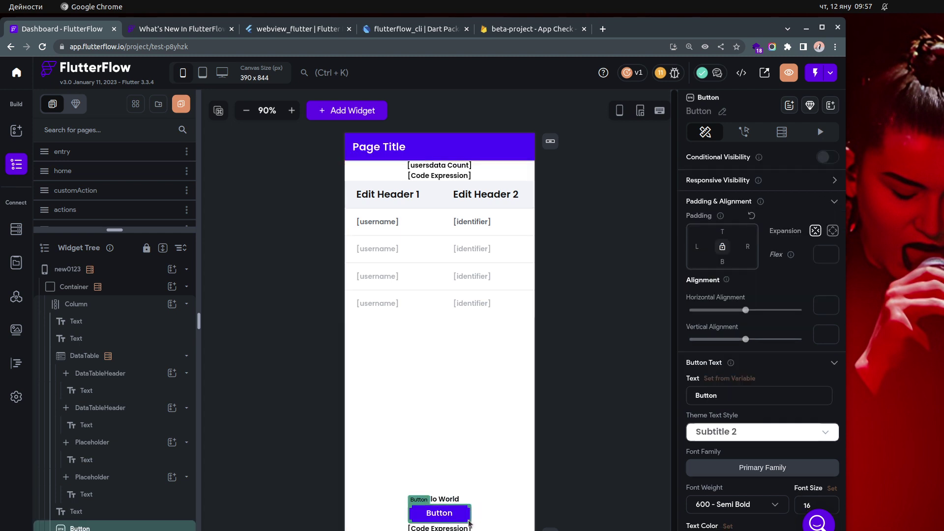
pyautogui.click(168, 29)
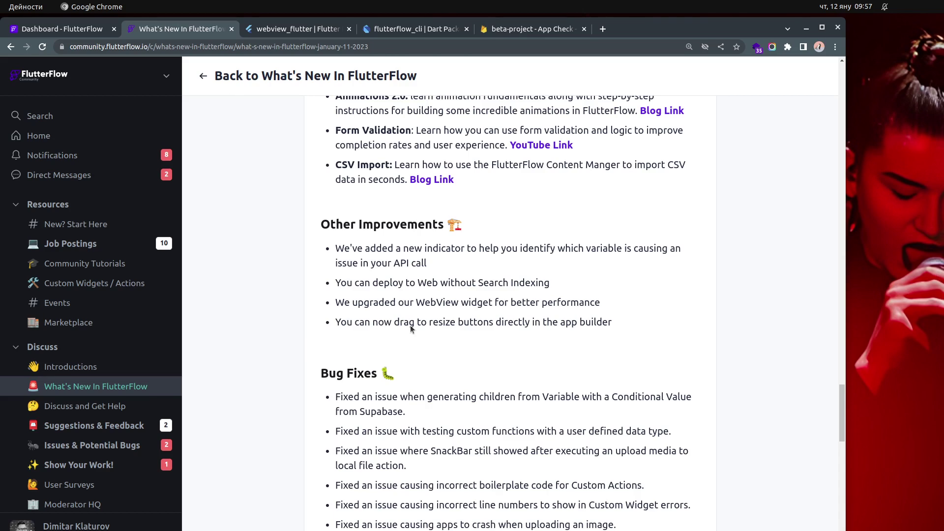
pyautogui.click(52, 29)
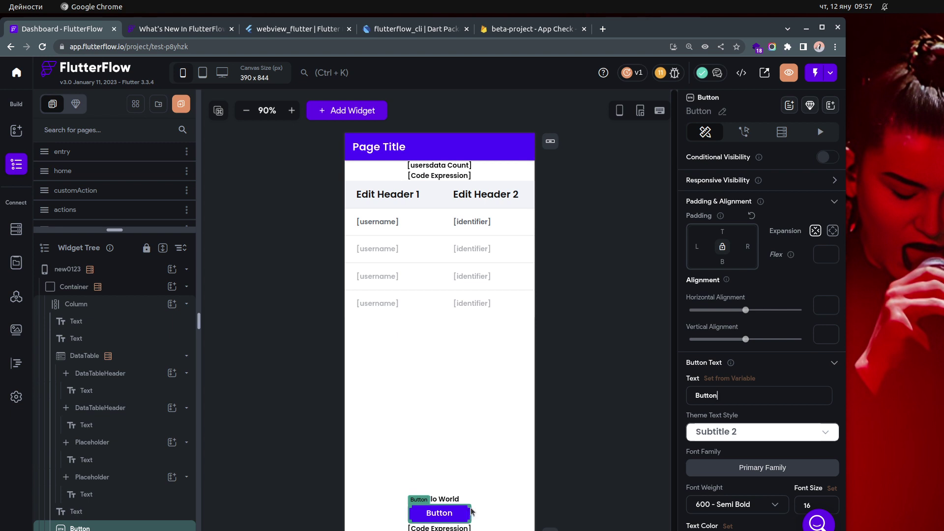
# Enlarge the canvas to 110% and try to resize the Button widget directly on the page
pyautogui.scroll(-1, 525, 214)
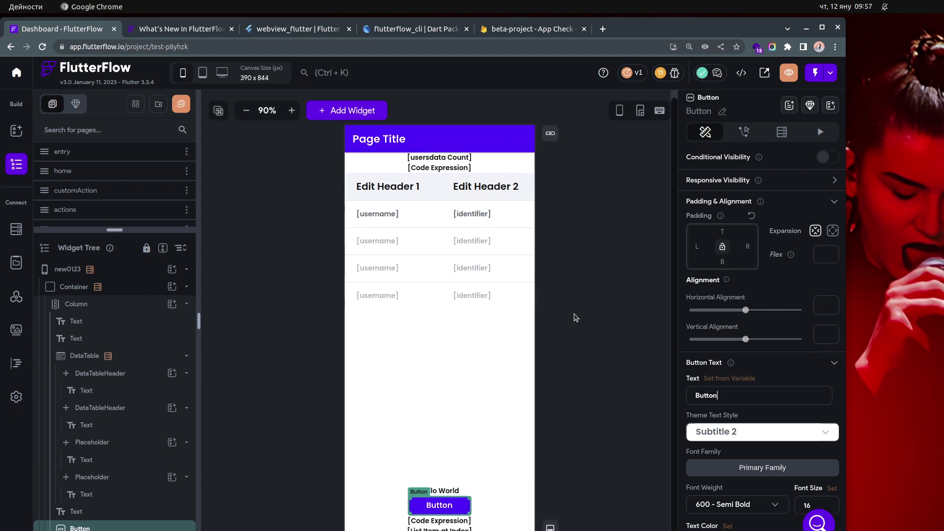
pyautogui.click(291, 110)
pyautogui.click(292, 110)
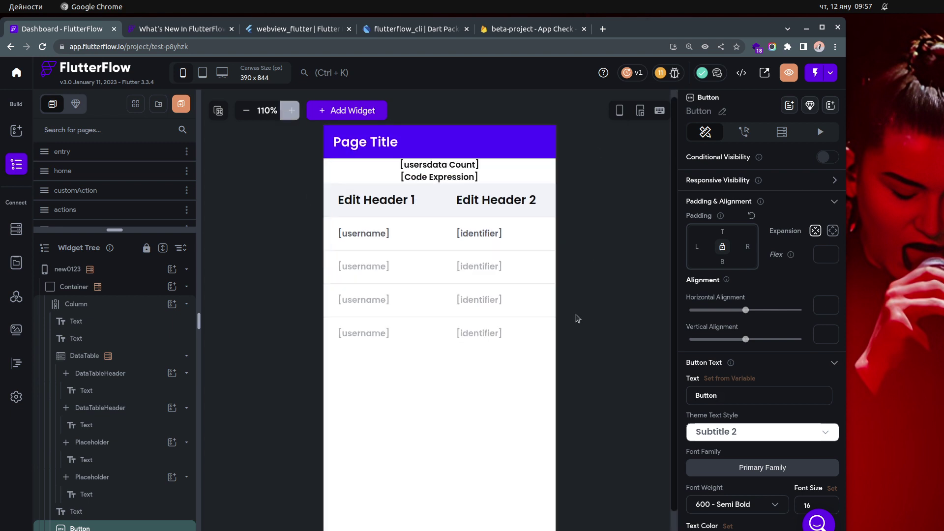
pyautogui.scroll(-2, 605, 339)
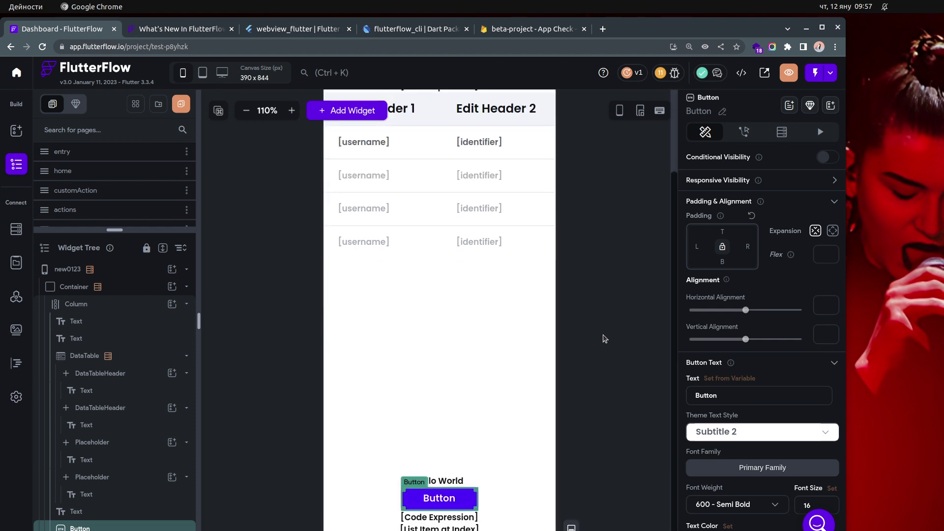
pyautogui.click(445, 505)
pyautogui.click(474, 498)
pyautogui.moveTo(470, 465); pyautogui.dragTo(475, 513)
# Return to the What's New article and look over the Other Improvements and Bug Fixes lists
pyautogui.click(199, 30)
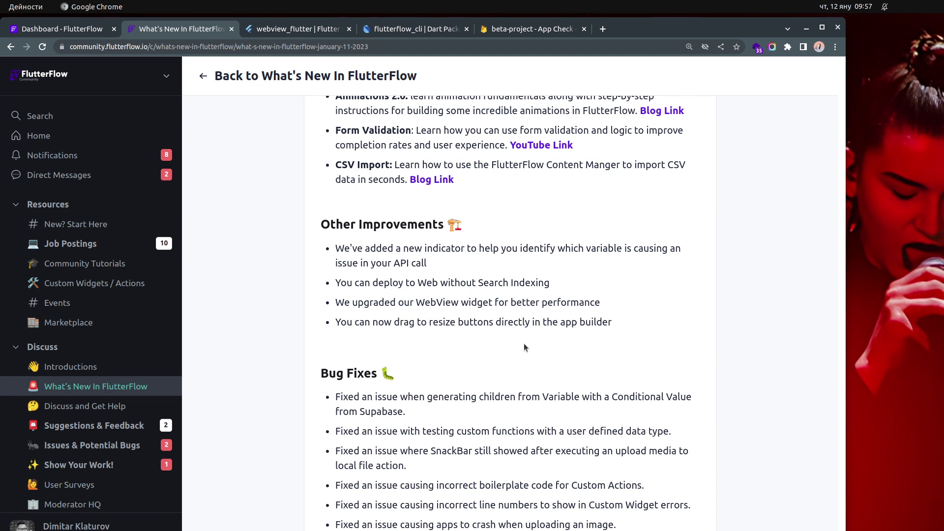
pyautogui.scroll(-2, 523, 344)
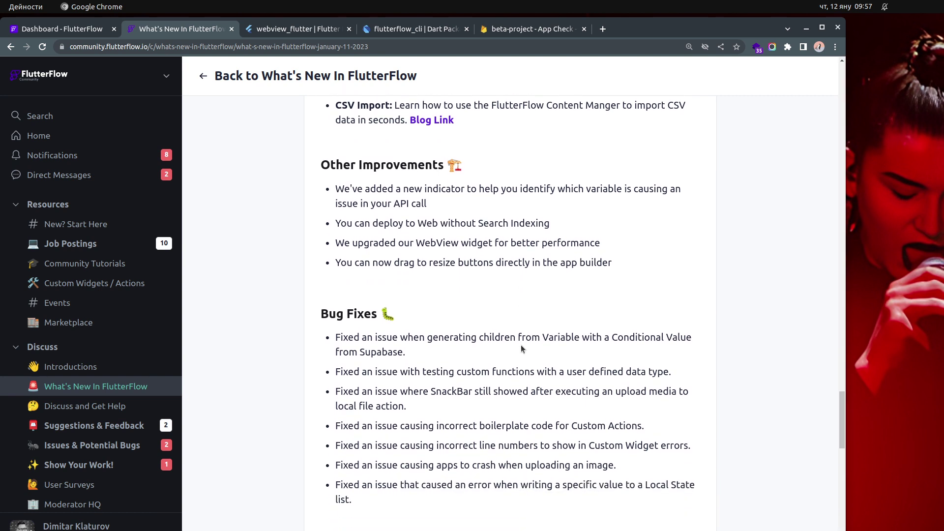
pyautogui.scroll(3, 521, 344)
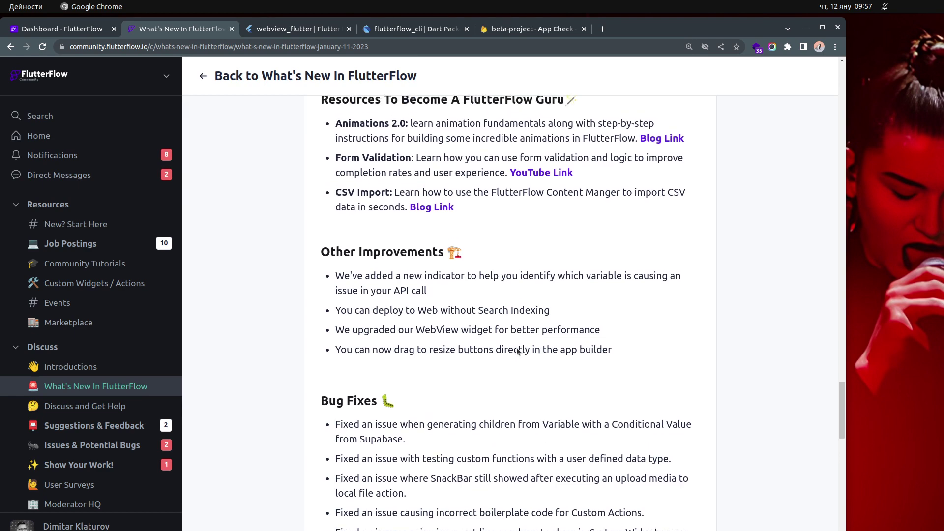
# Switch back to the FlutterFlow builder, deselect the Button widget and set the canvas zoom to 80%
pyautogui.click(73, 33)
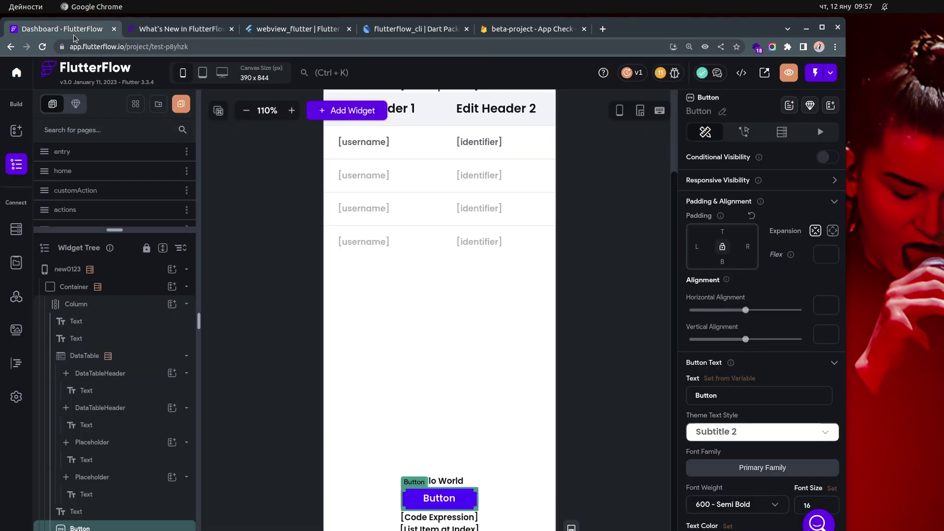
pyautogui.click(615, 369)
pyautogui.scroll(3, 613, 369)
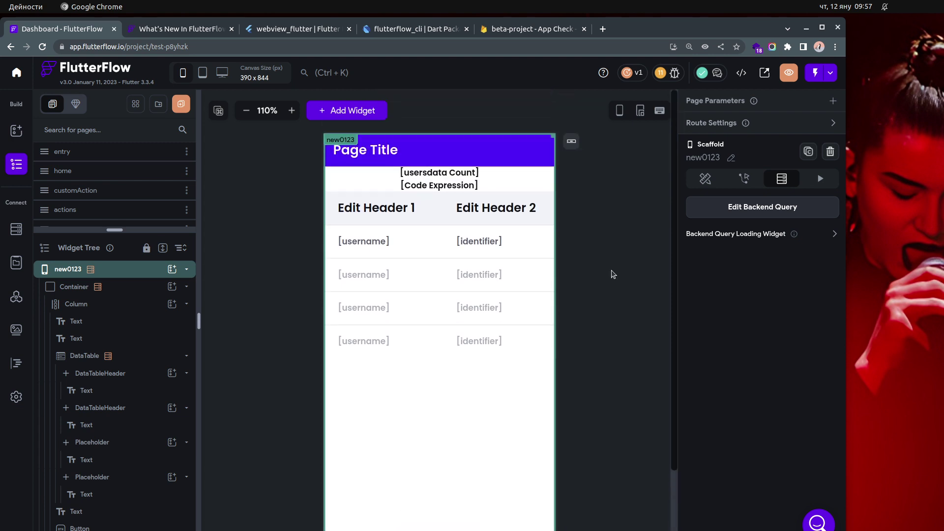
pyautogui.click(247, 110)
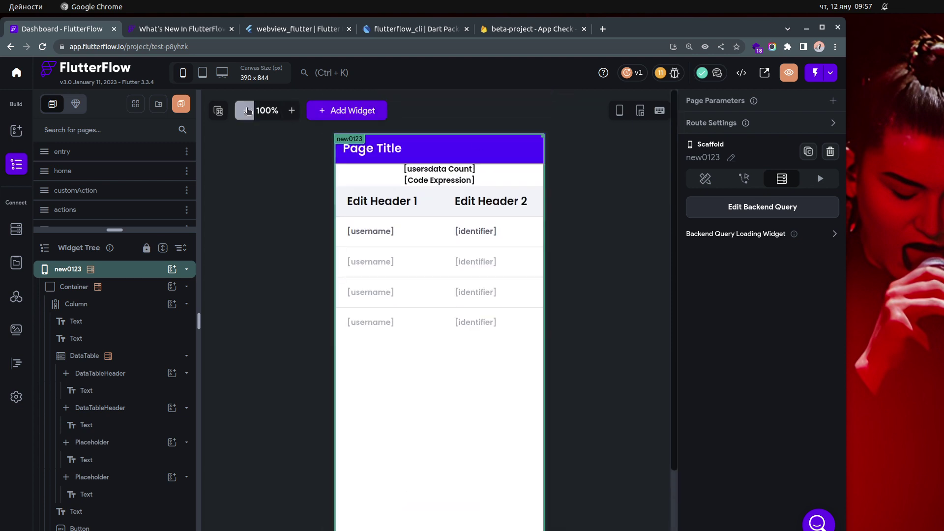
pyautogui.click(247, 110)
pyautogui.click(247, 110)
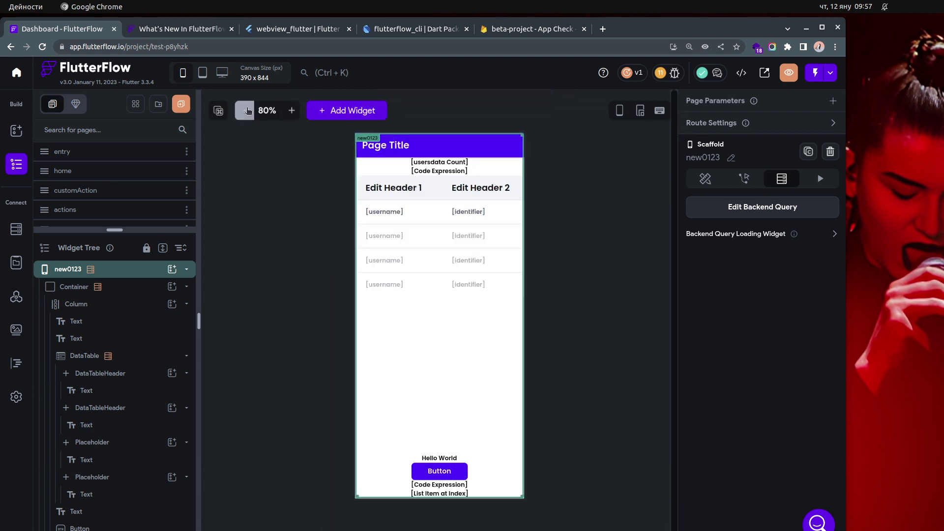
pyautogui.click(604, 294)
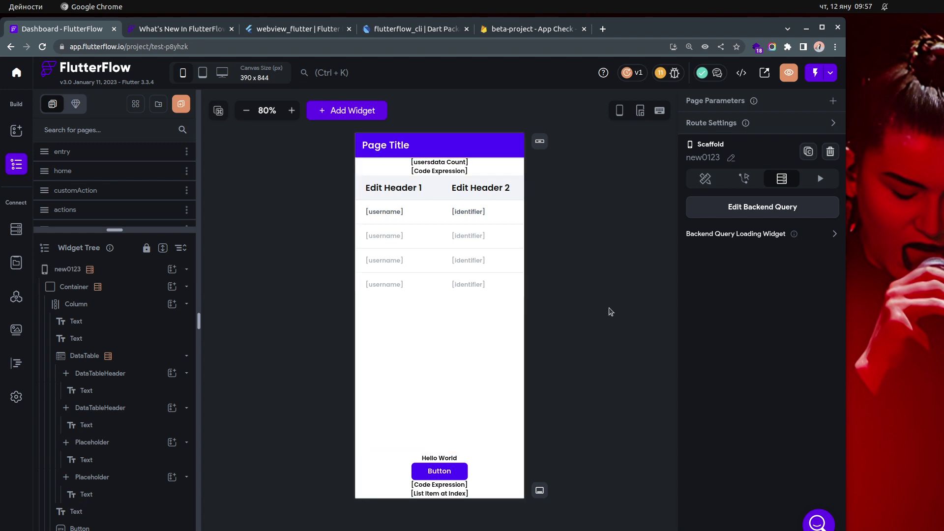